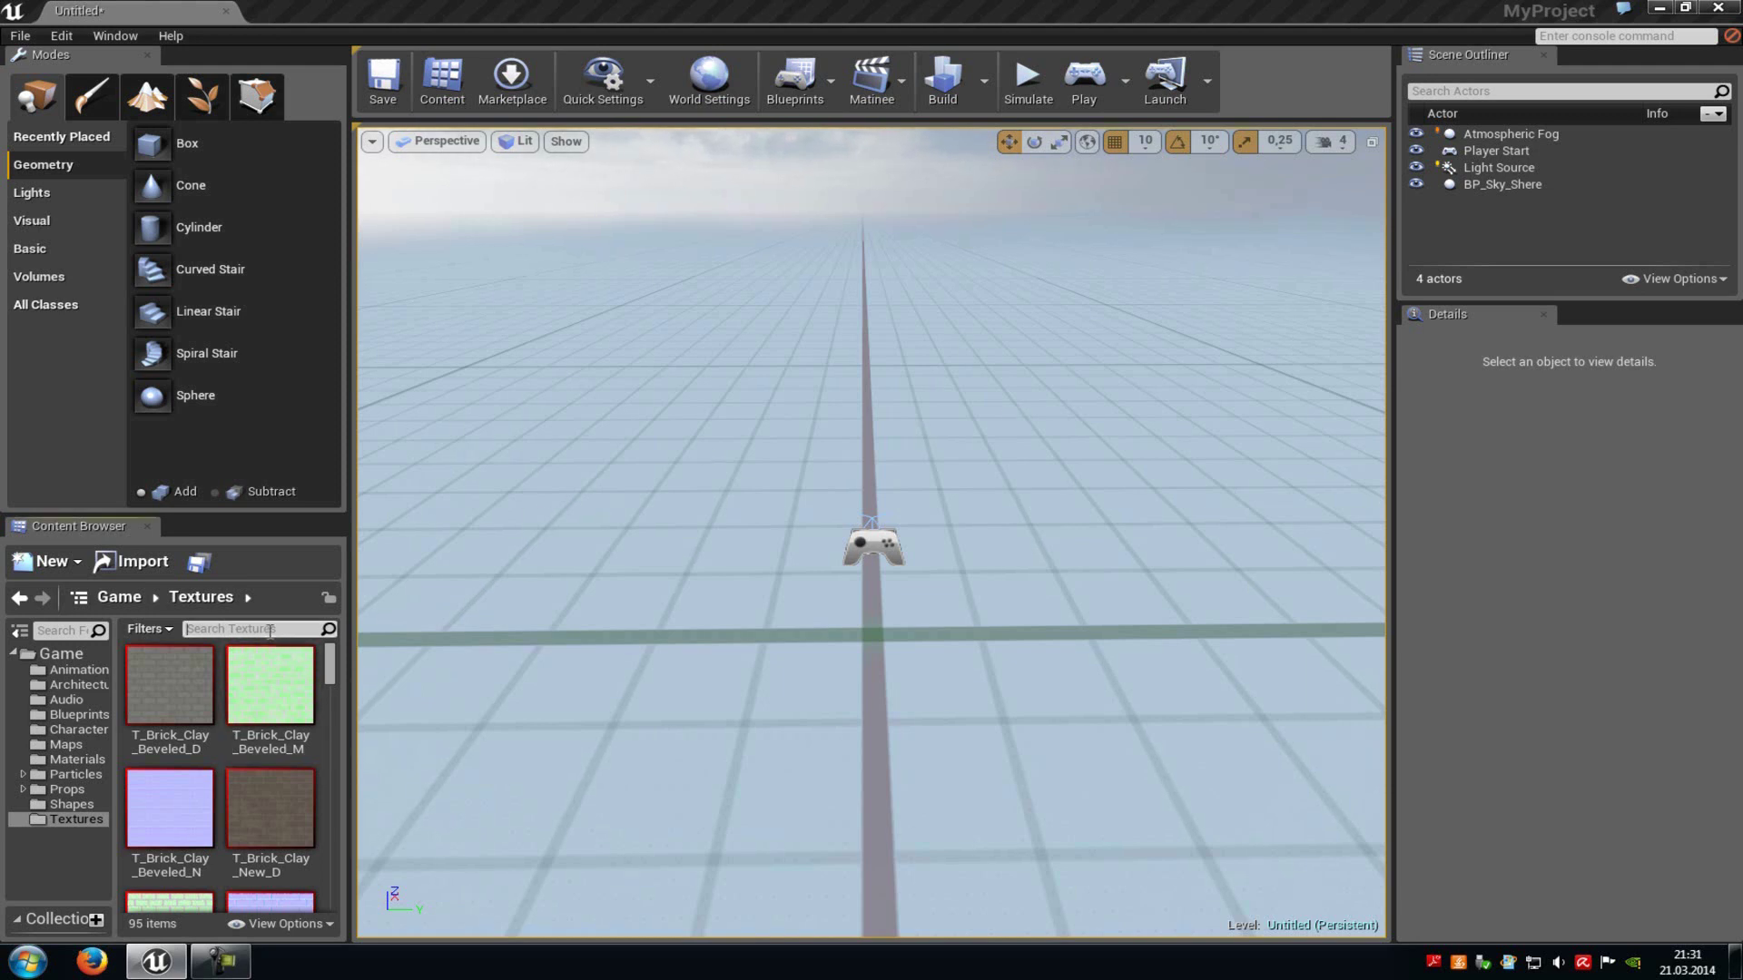
Step: Find the T_Ground_Grass_D texture and create a material from it named landscape_mat
type("gras")
left_click(171, 690)
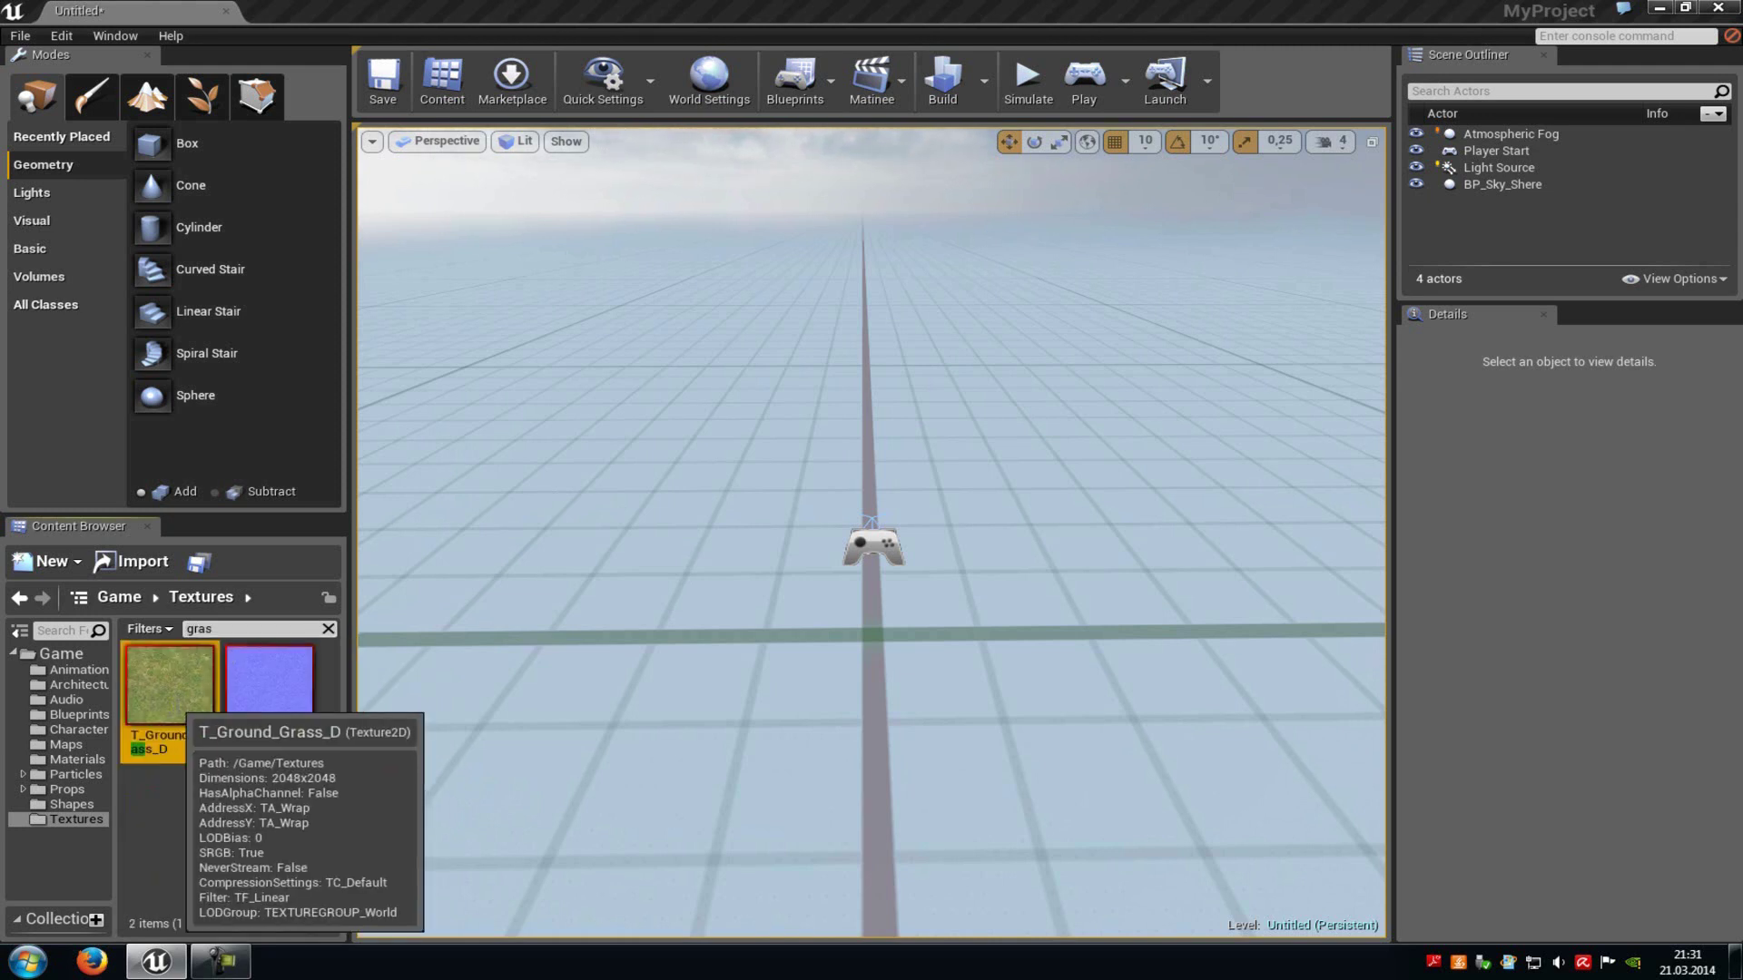
right_click(174, 690)
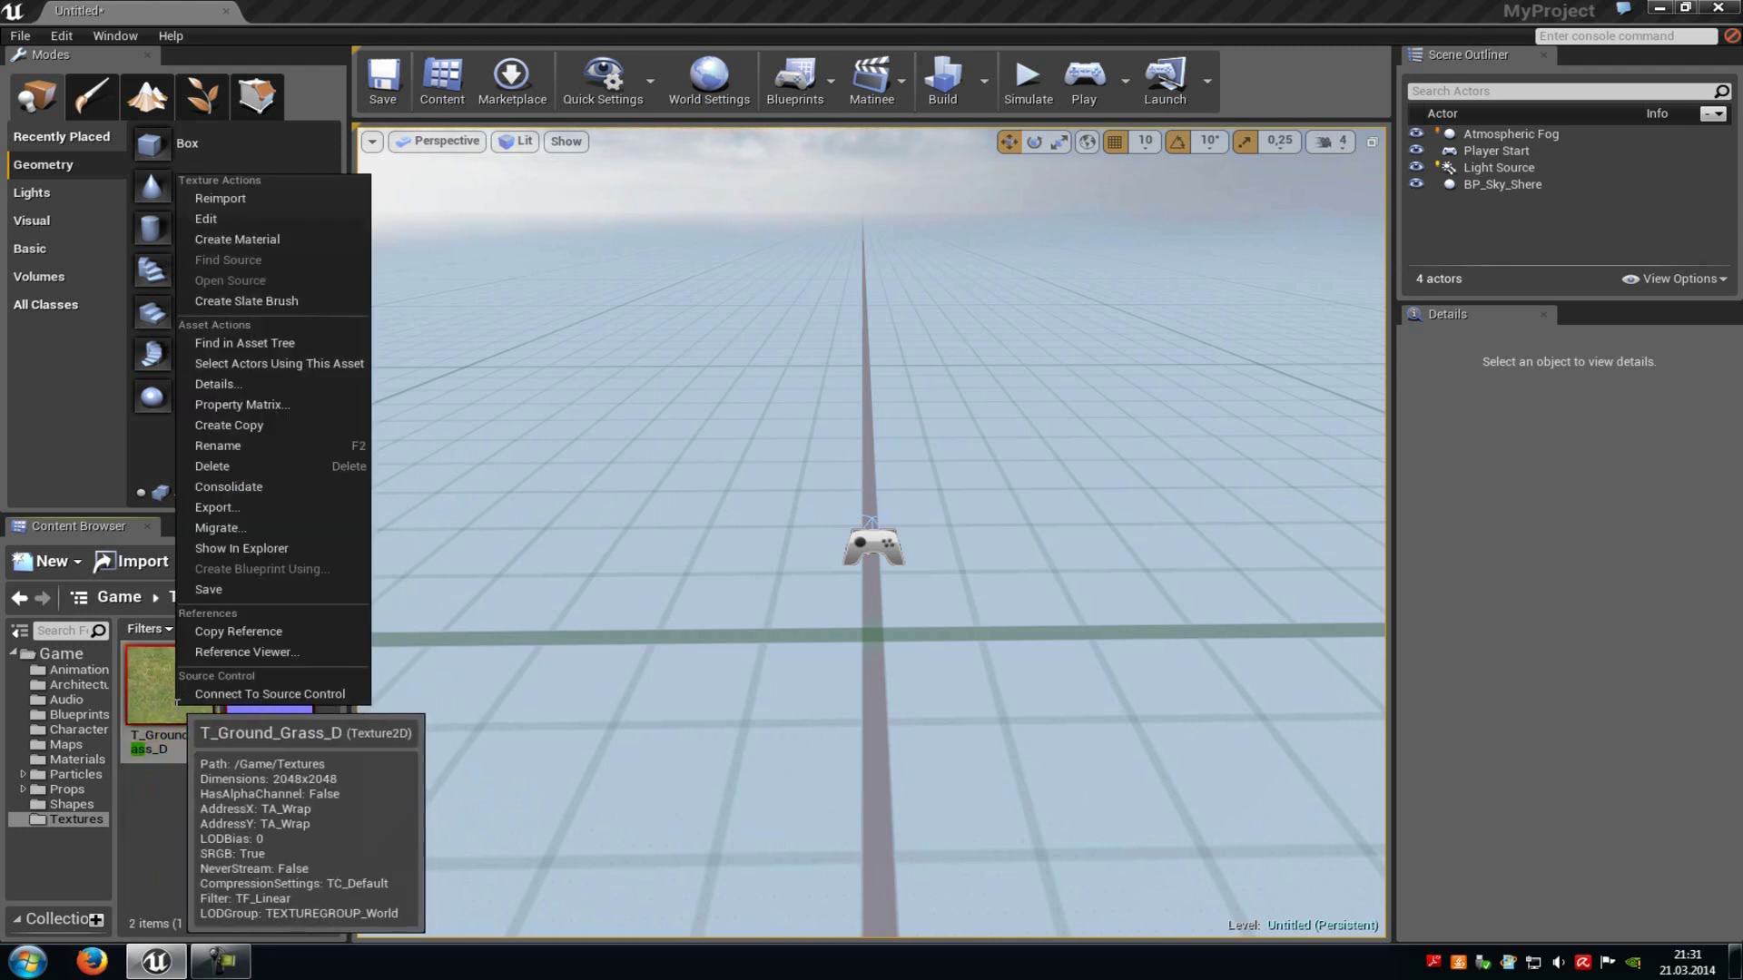
left_click(264, 240)
type("Grasslandscape_,a")
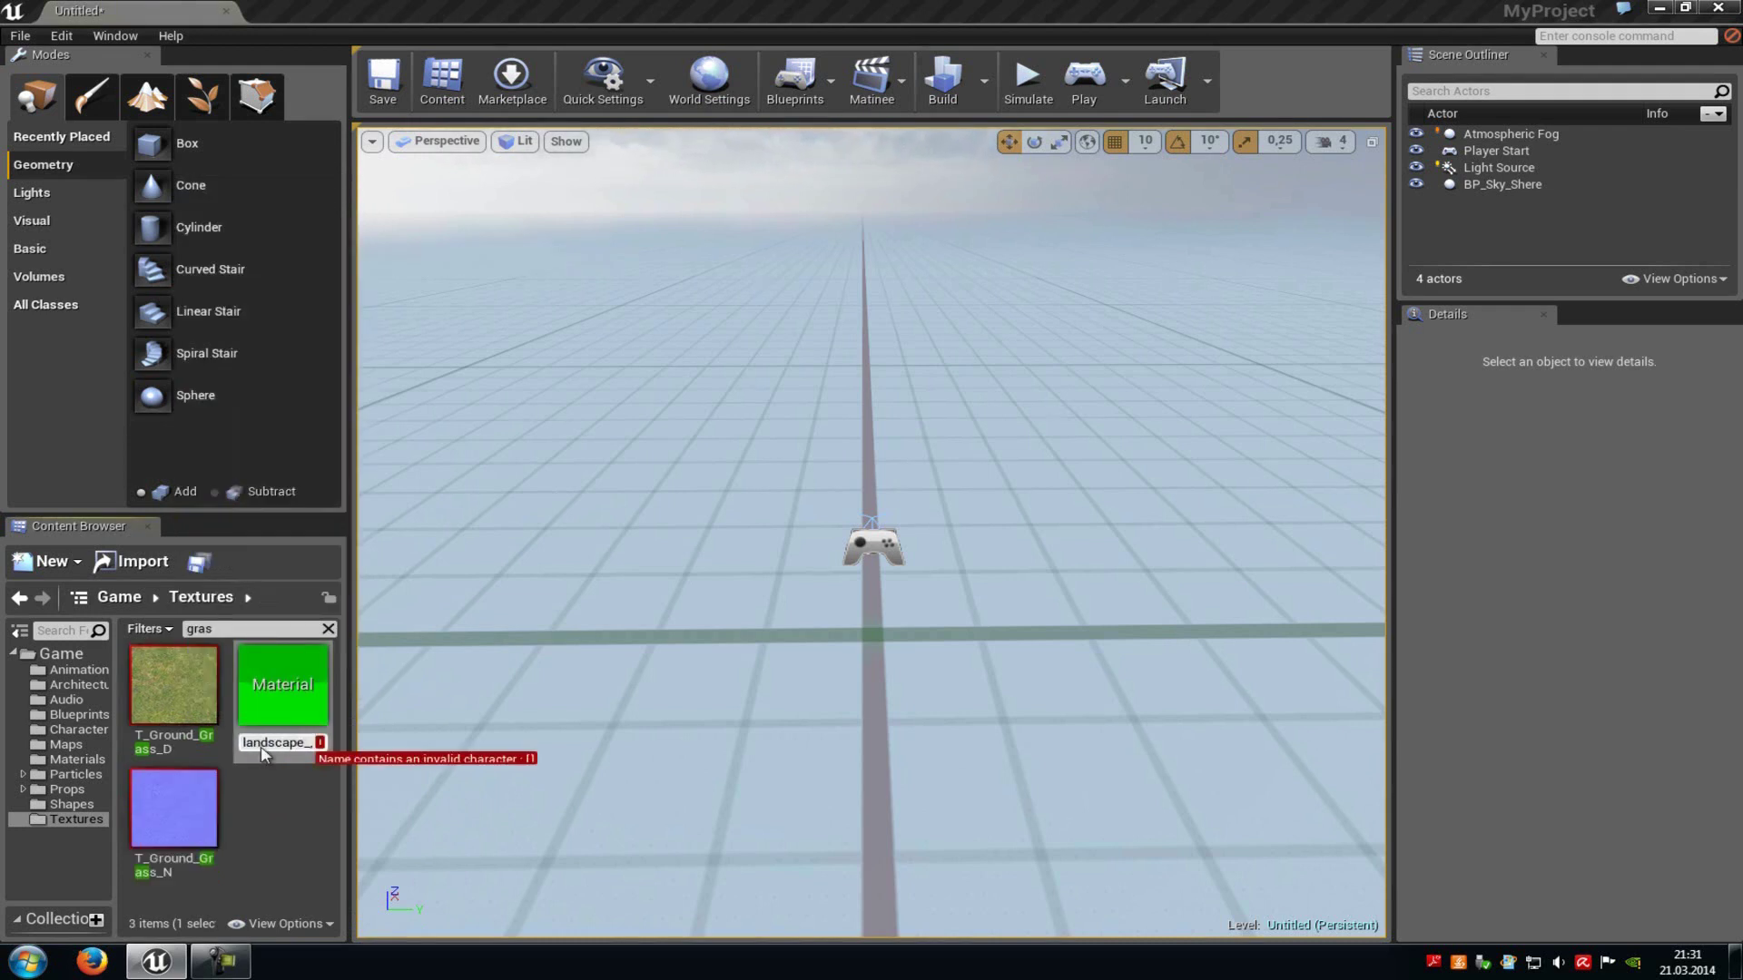
key("BackSpace")
type("ma")
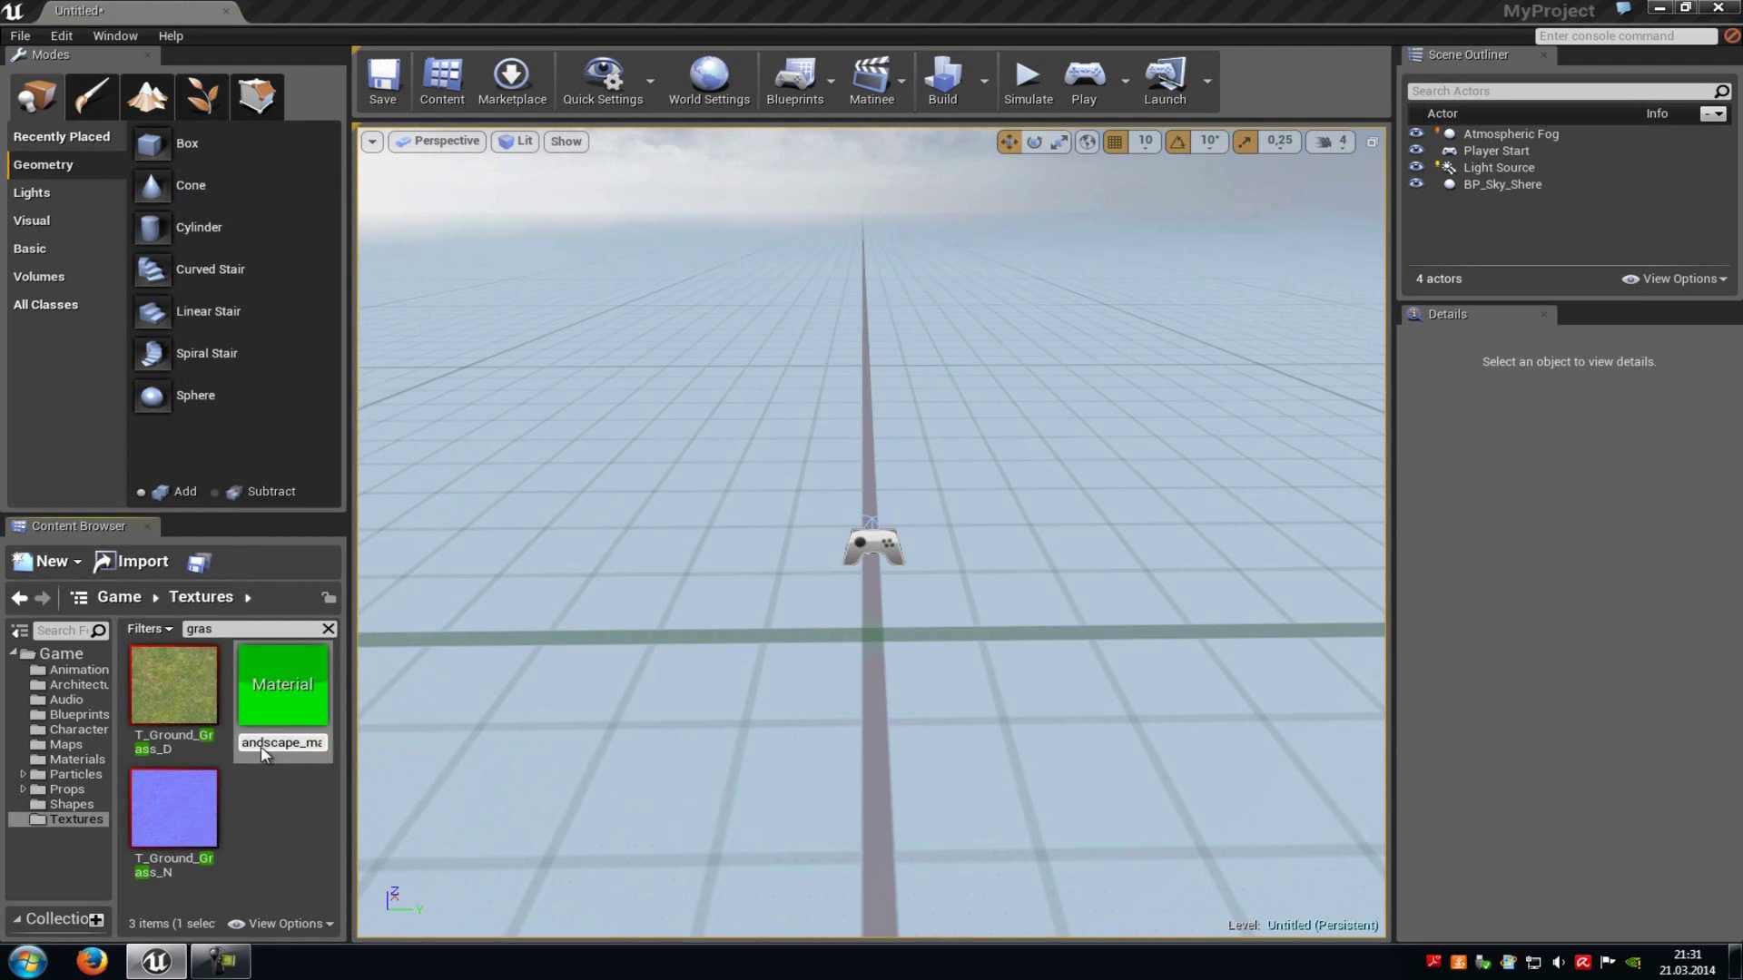
type("t")
key("Return")
Step: Open landscape_mat, move the grass Texture Sample clear of the material node and break the Base Color link
double_click(173, 686)
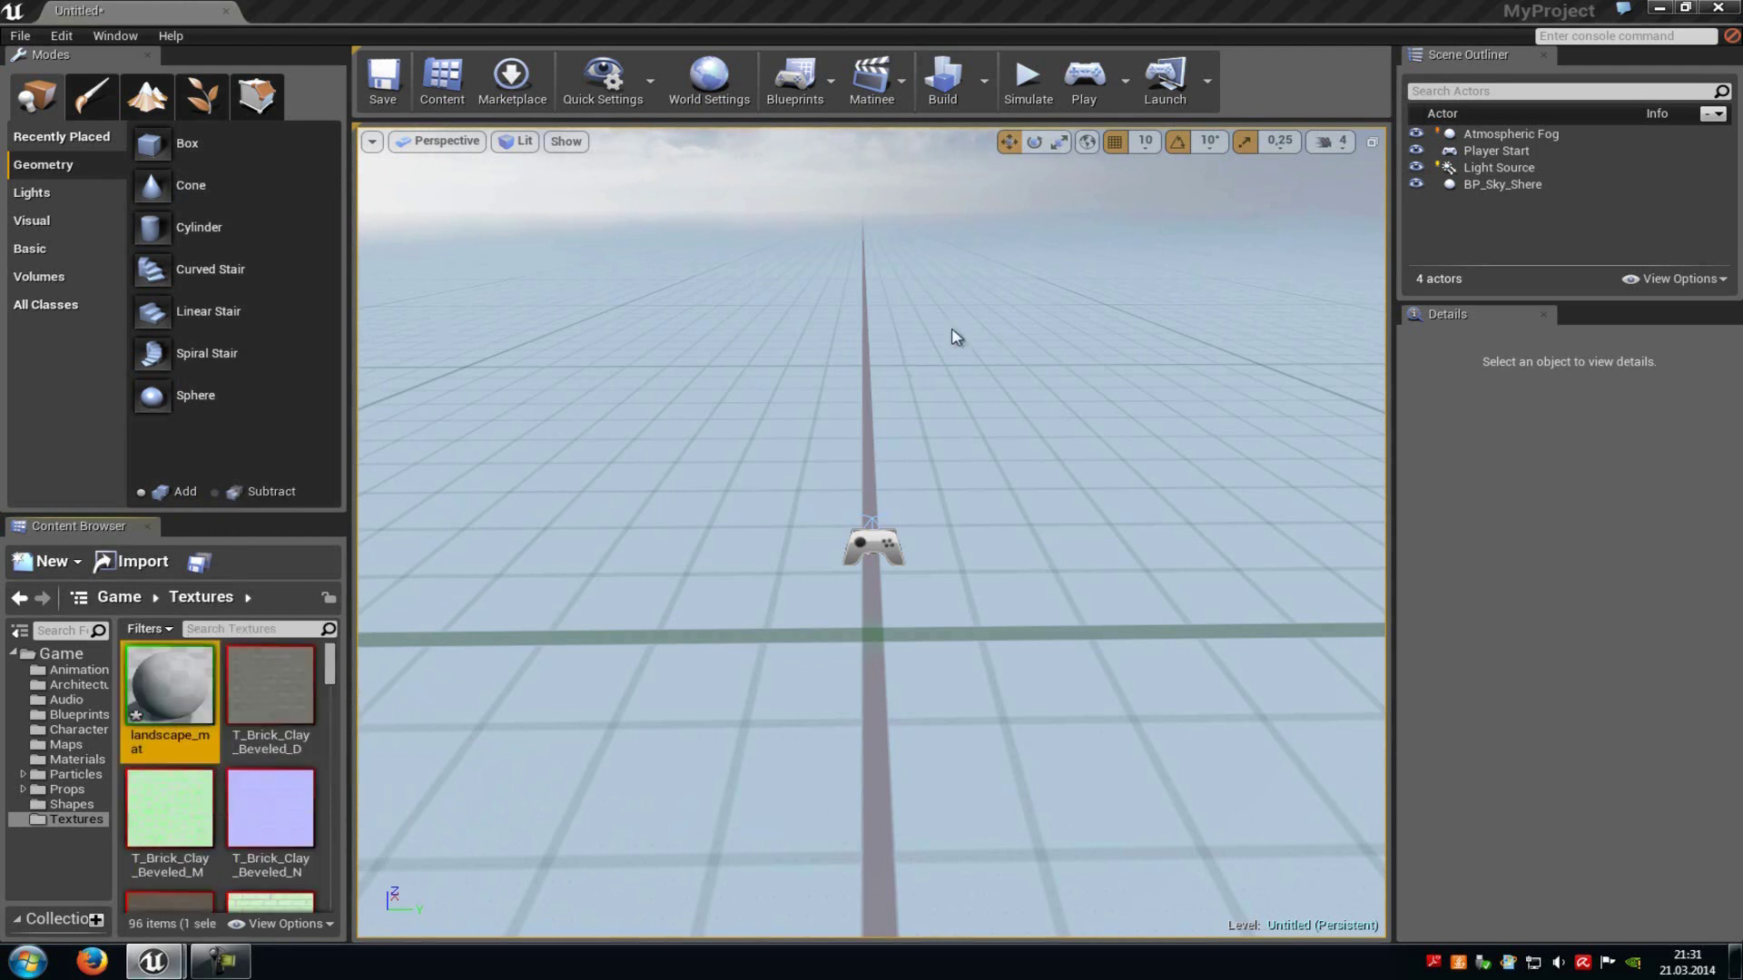
left_click(1685, 8)
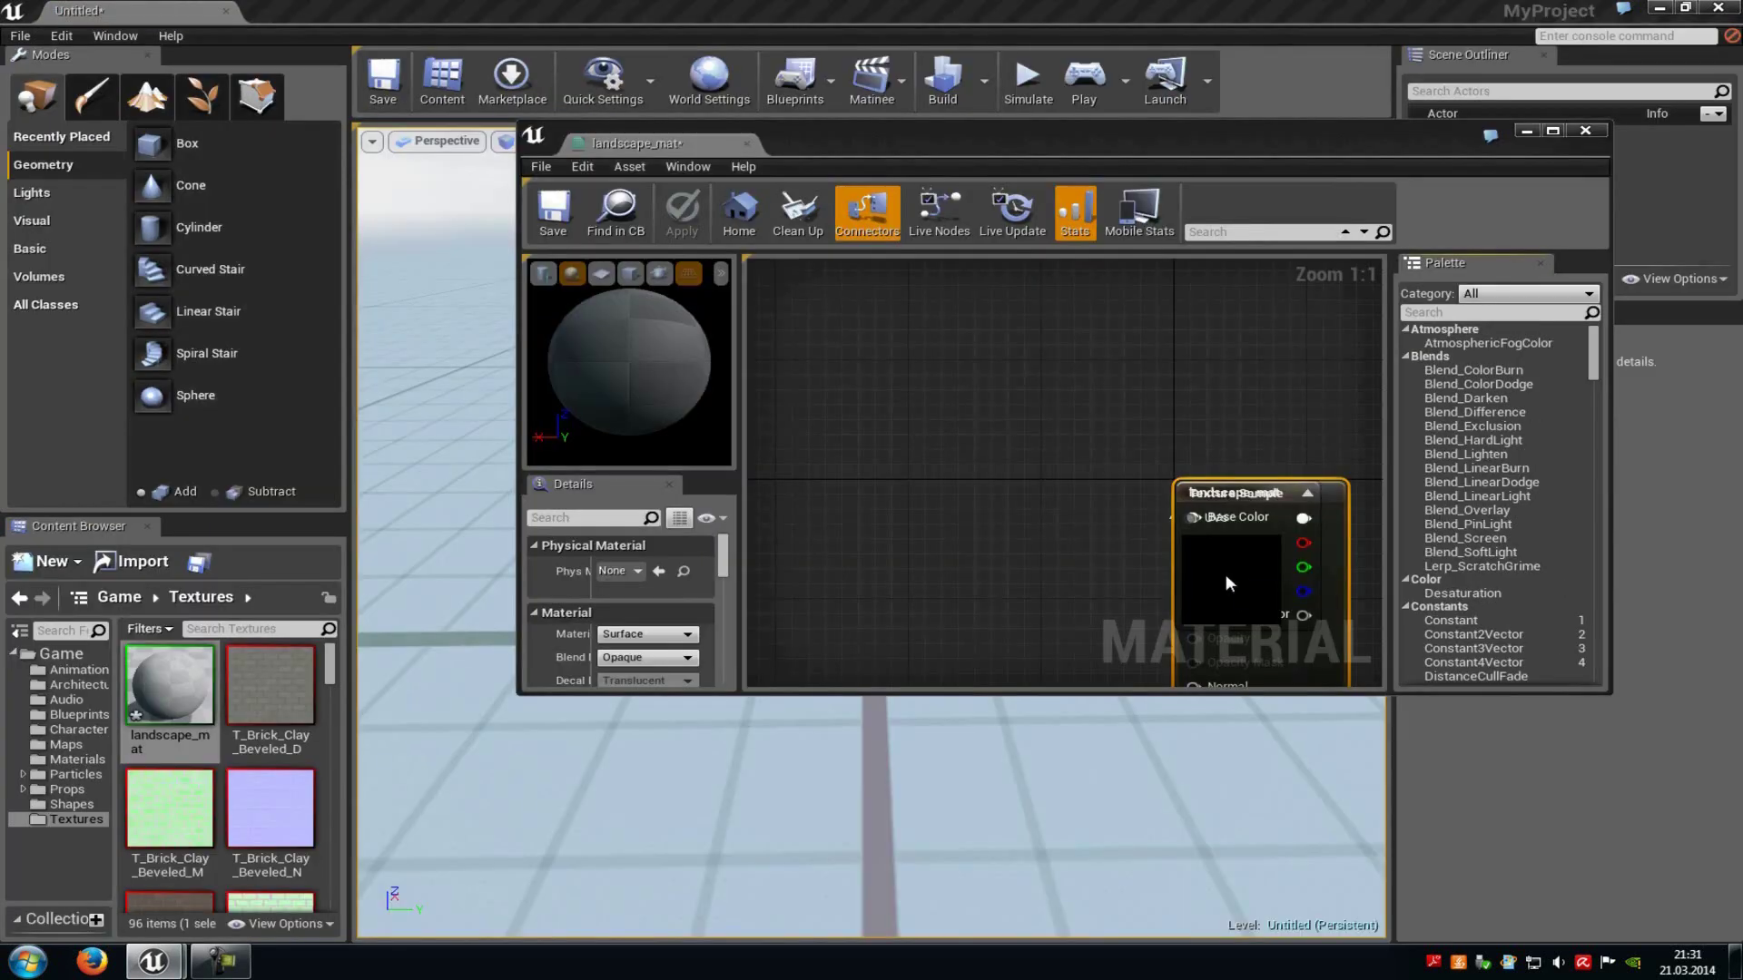
left_click_drag(1234, 557, 821, 529)
right_click_drag(1071, 619, 1044, 464)
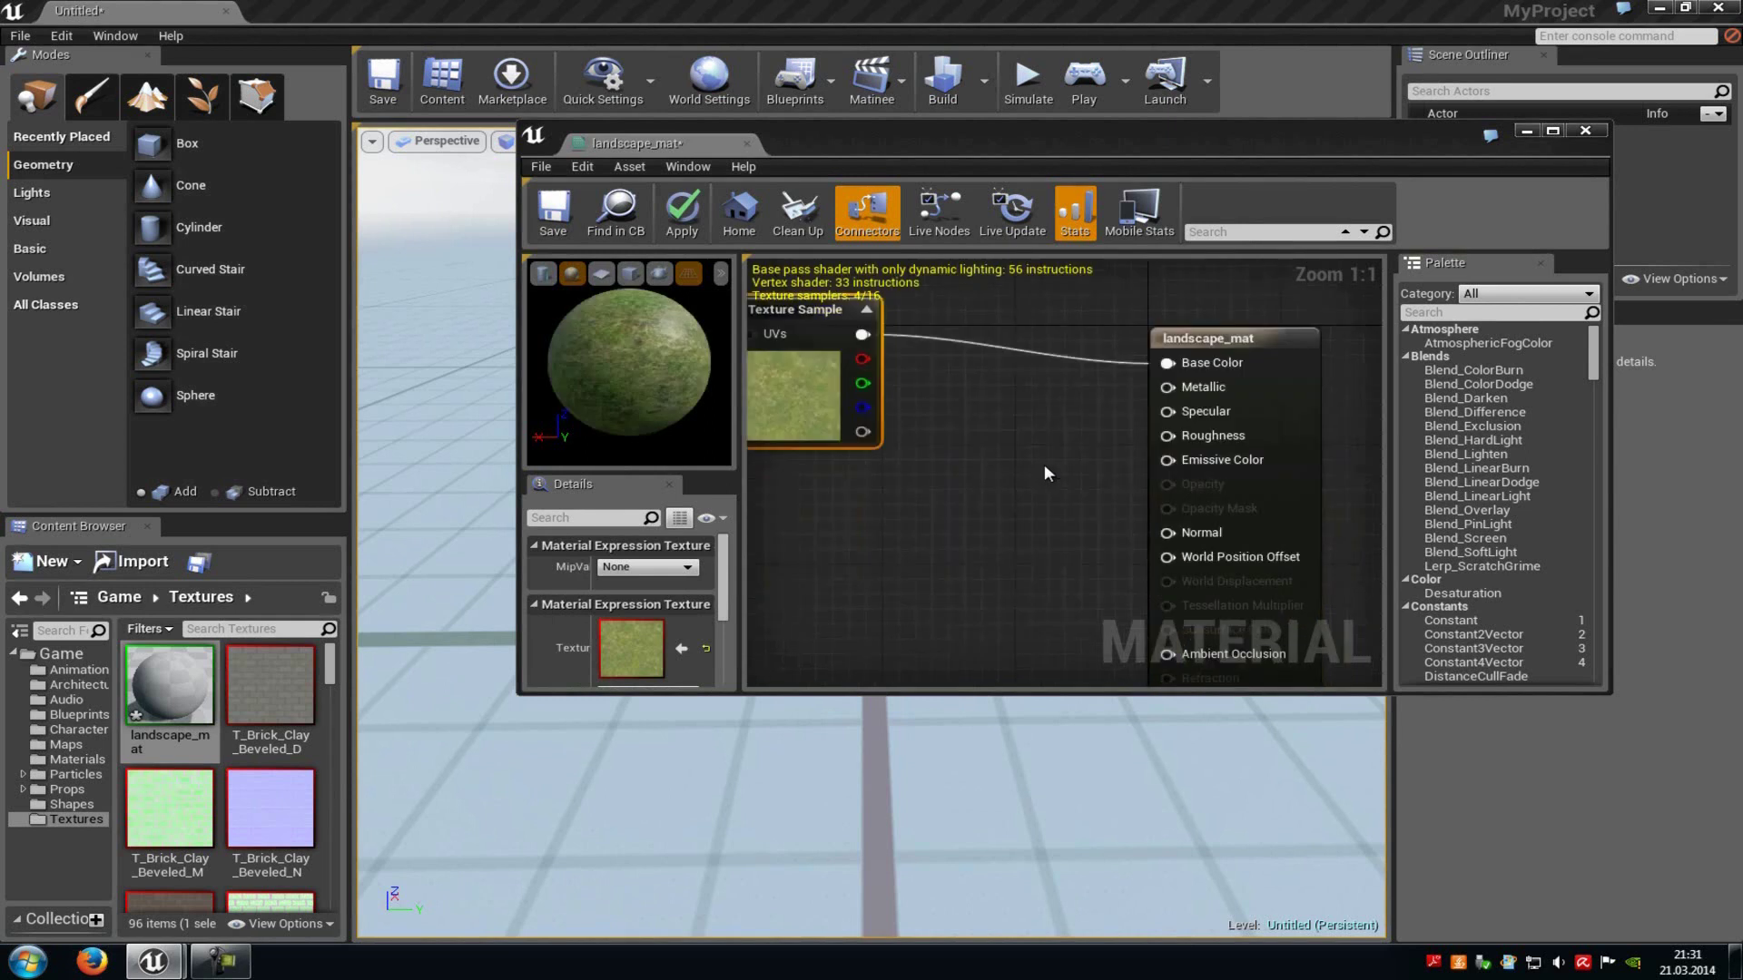
scroll(1044, 464, "down", 2)
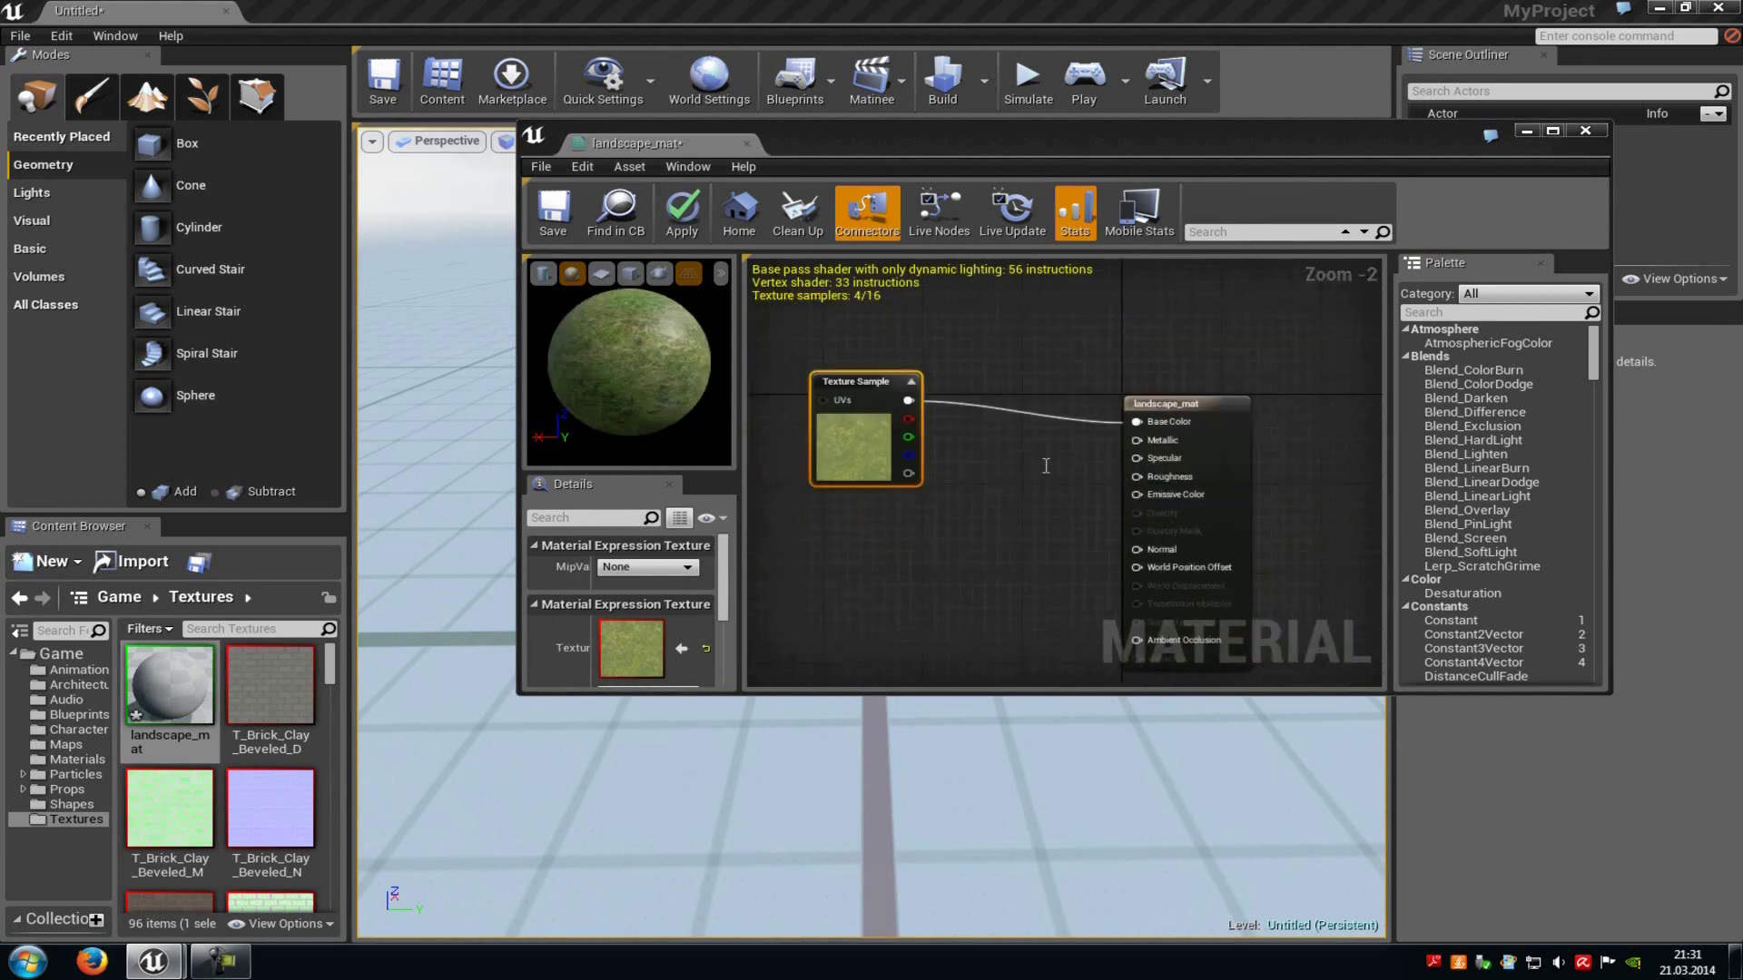
left_click(1151, 418)
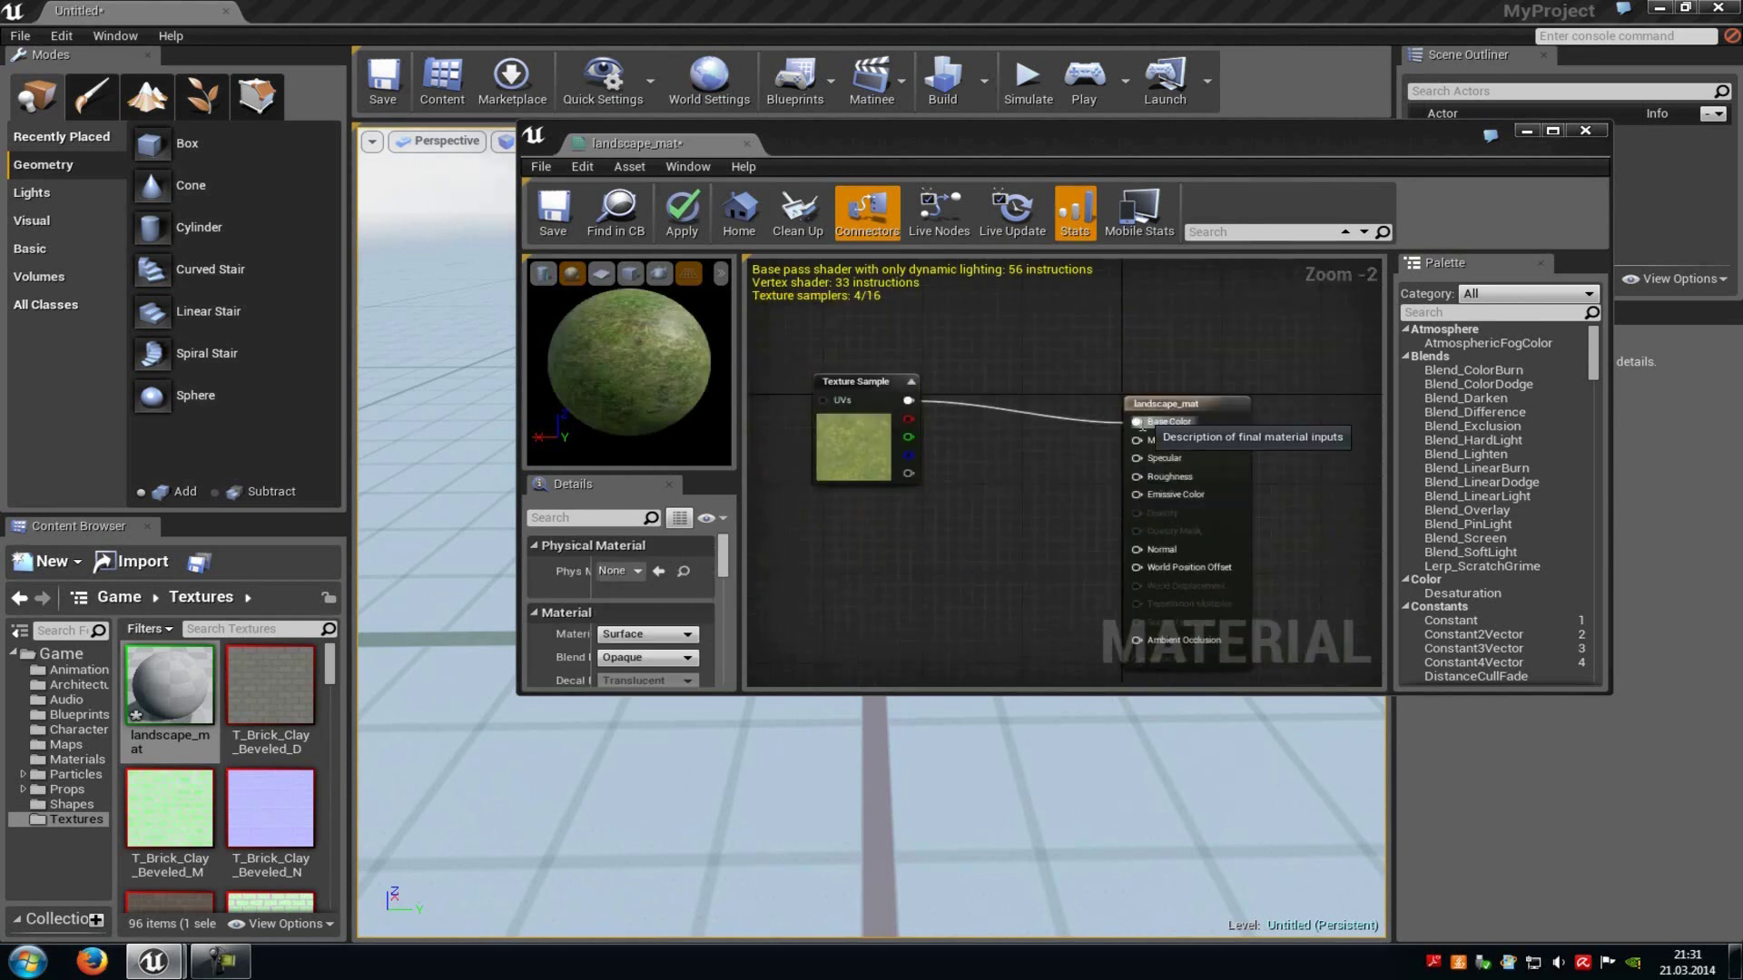
right_click(1135, 421)
left_click(1193, 451)
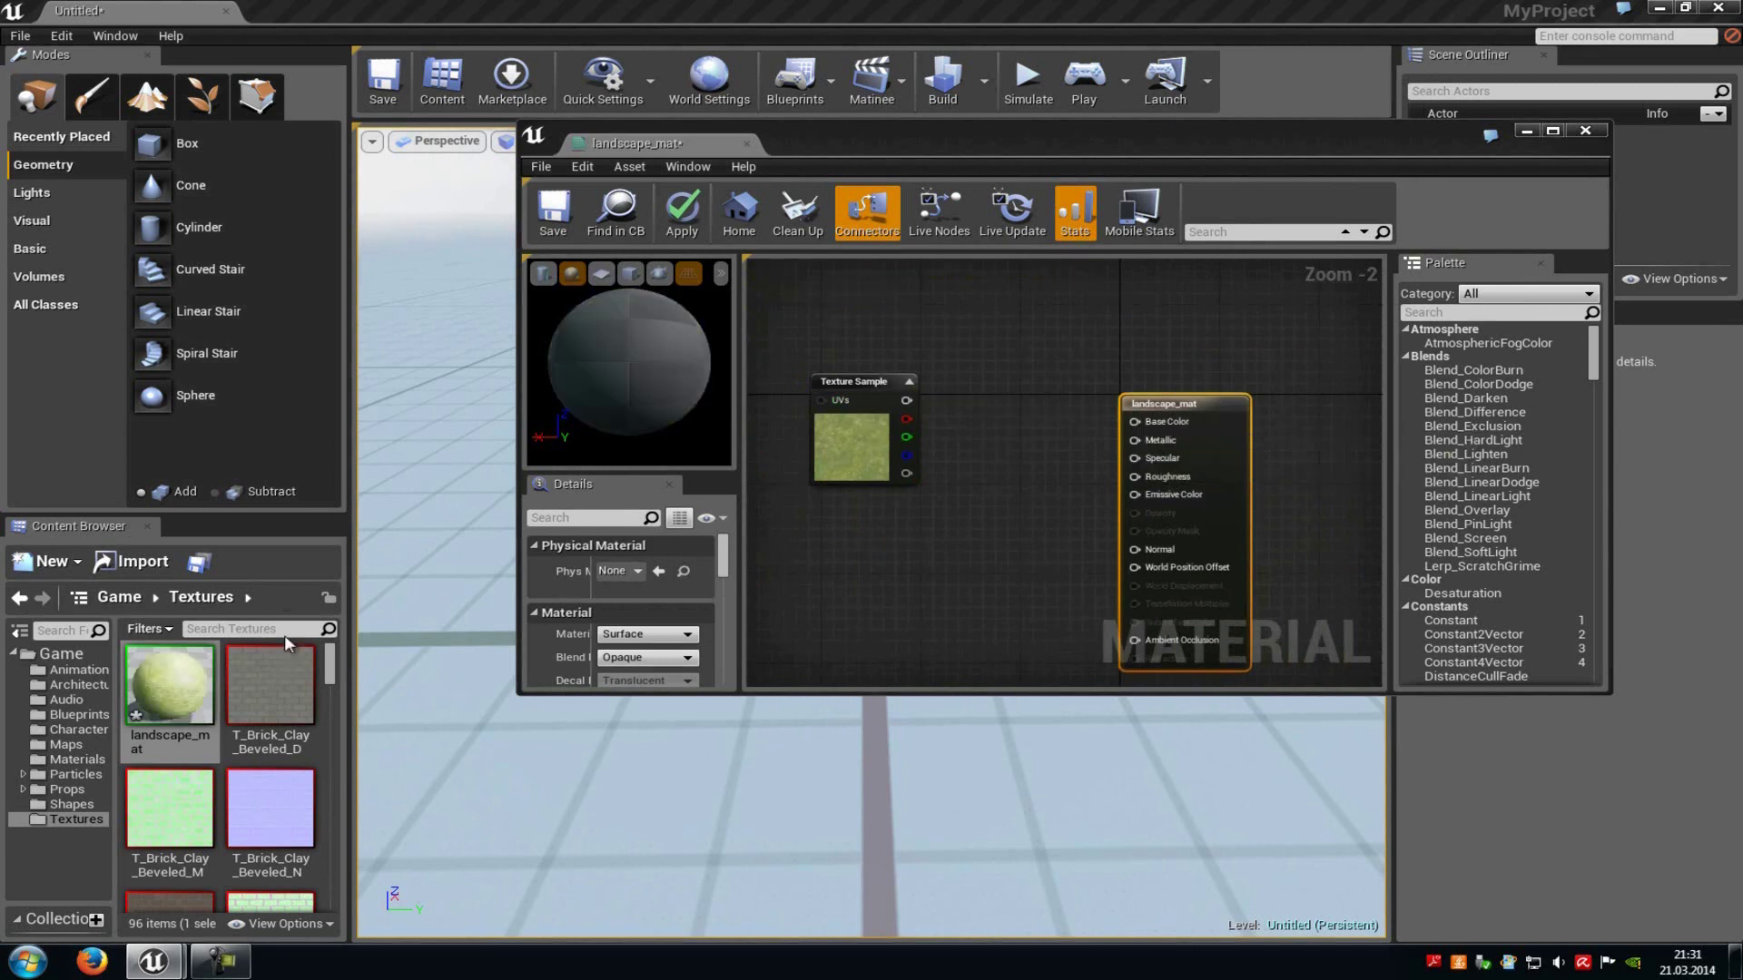
Step: Find the grass textures and add the T_Ground_Grass_N normal map to the material graph
left_click(285, 629)
type("gras")
double_click(181, 690)
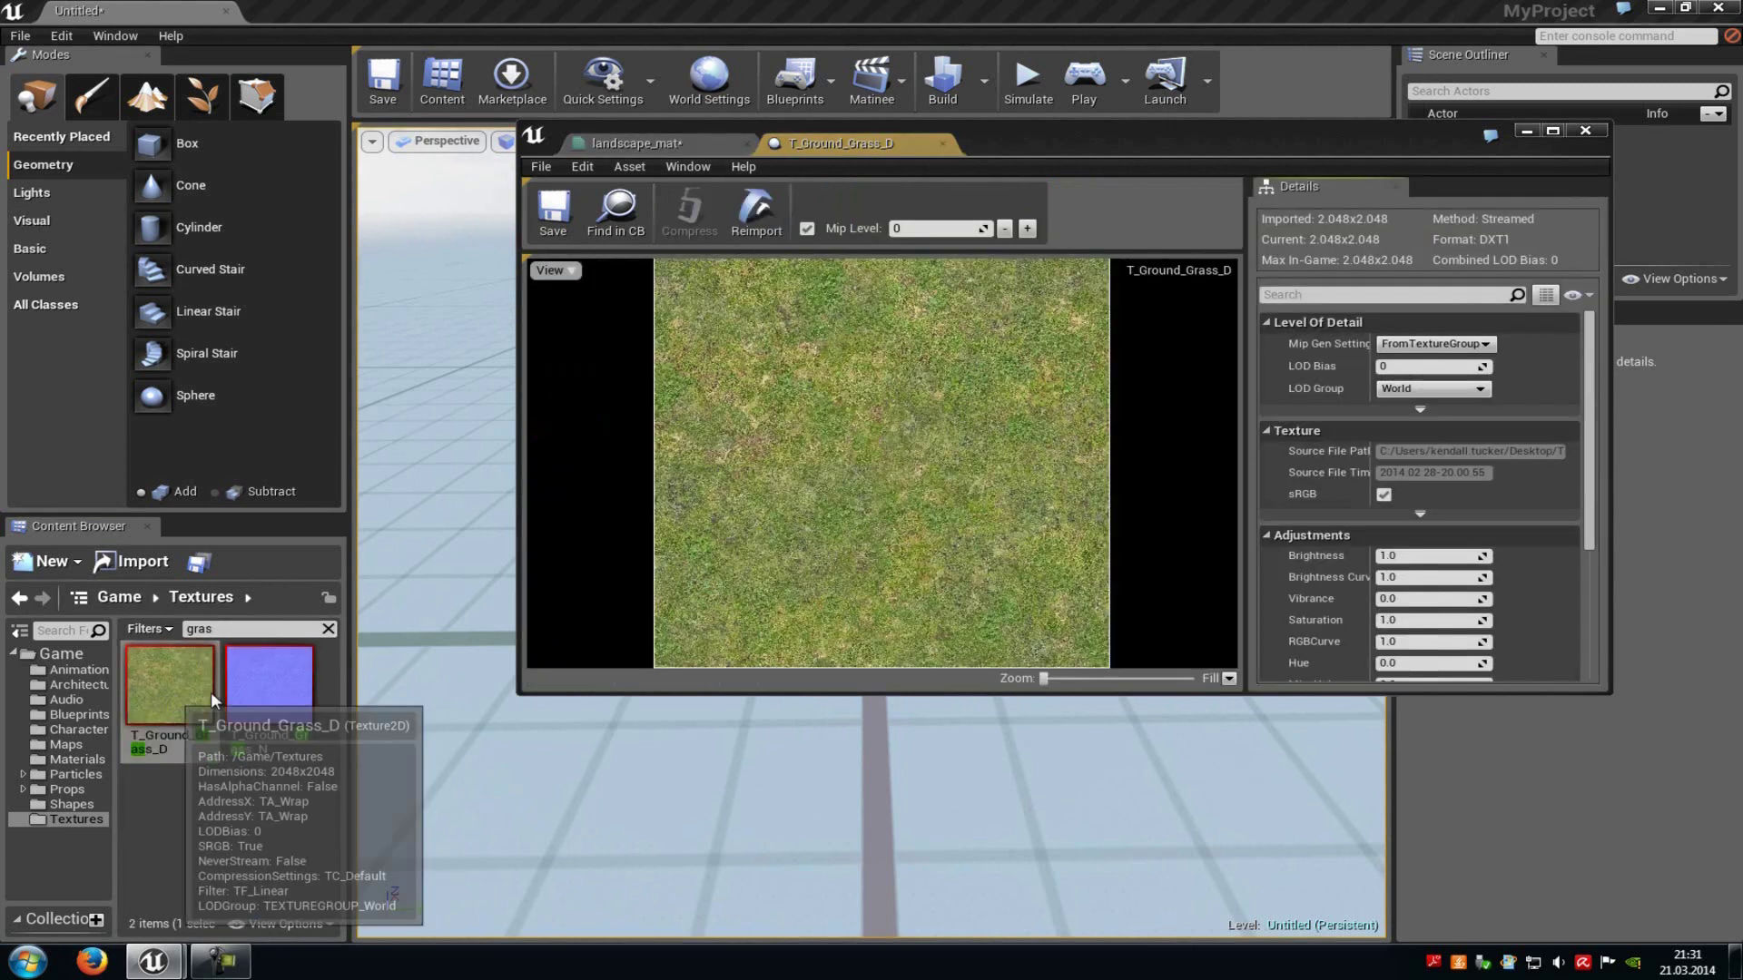
left_click(942, 143)
left_click_drag(268, 690, 872, 544)
right_click_drag(1023, 494, 990, 396)
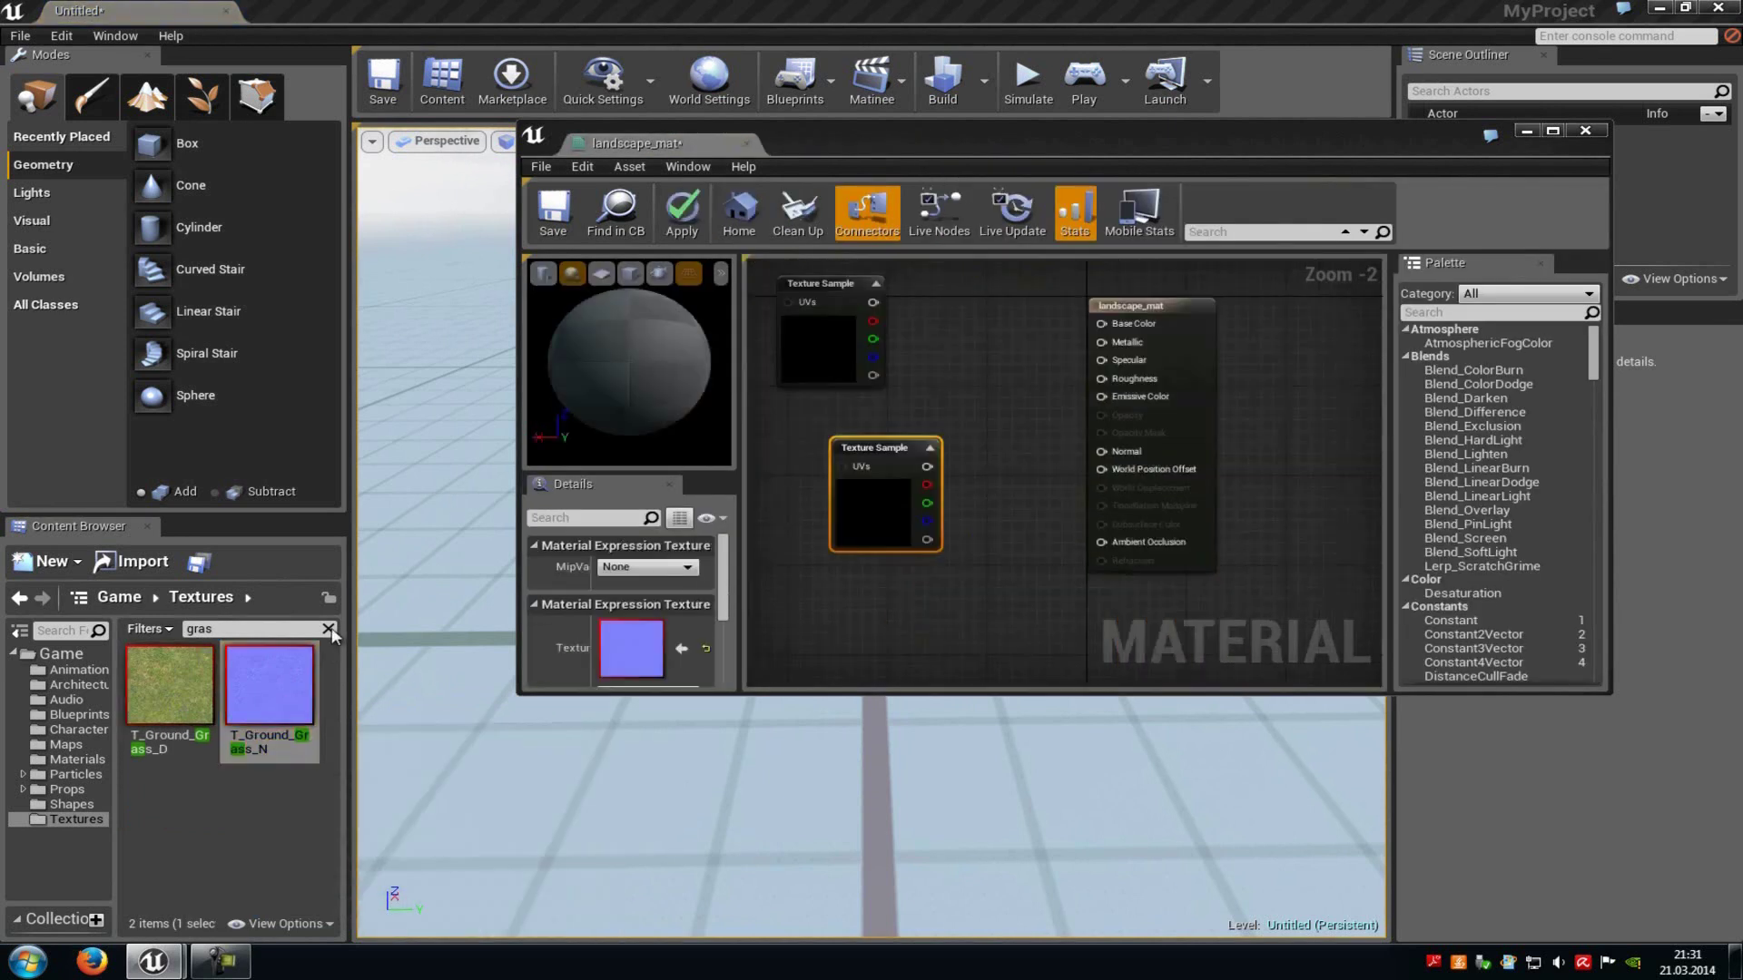
Step: Add the T_Ground_Gravel_D and T_Ground_Gravel_N textures to the graph and maximize the material editor
left_click(327, 629)
scroll(303, 791, "down", 2)
left_click_drag(270, 699, 899, 614)
left_click_drag(170, 826, 1090, 549)
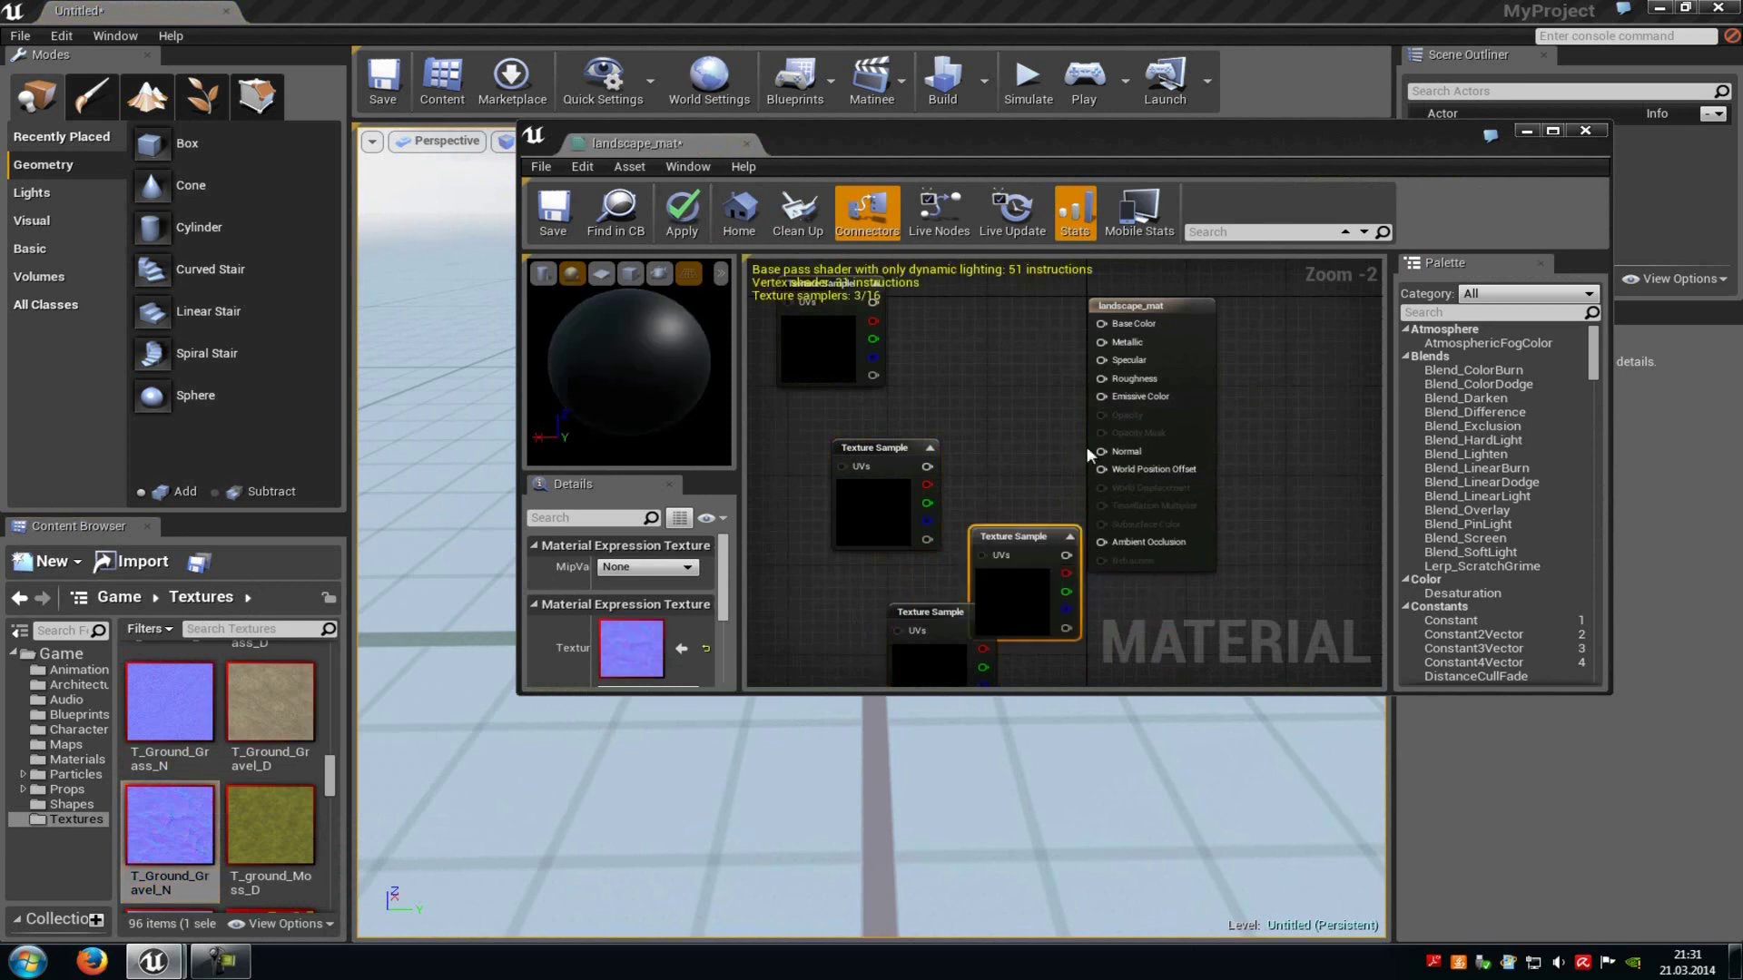
left_click(1552, 131)
scroll(925, 449, "up", 2)
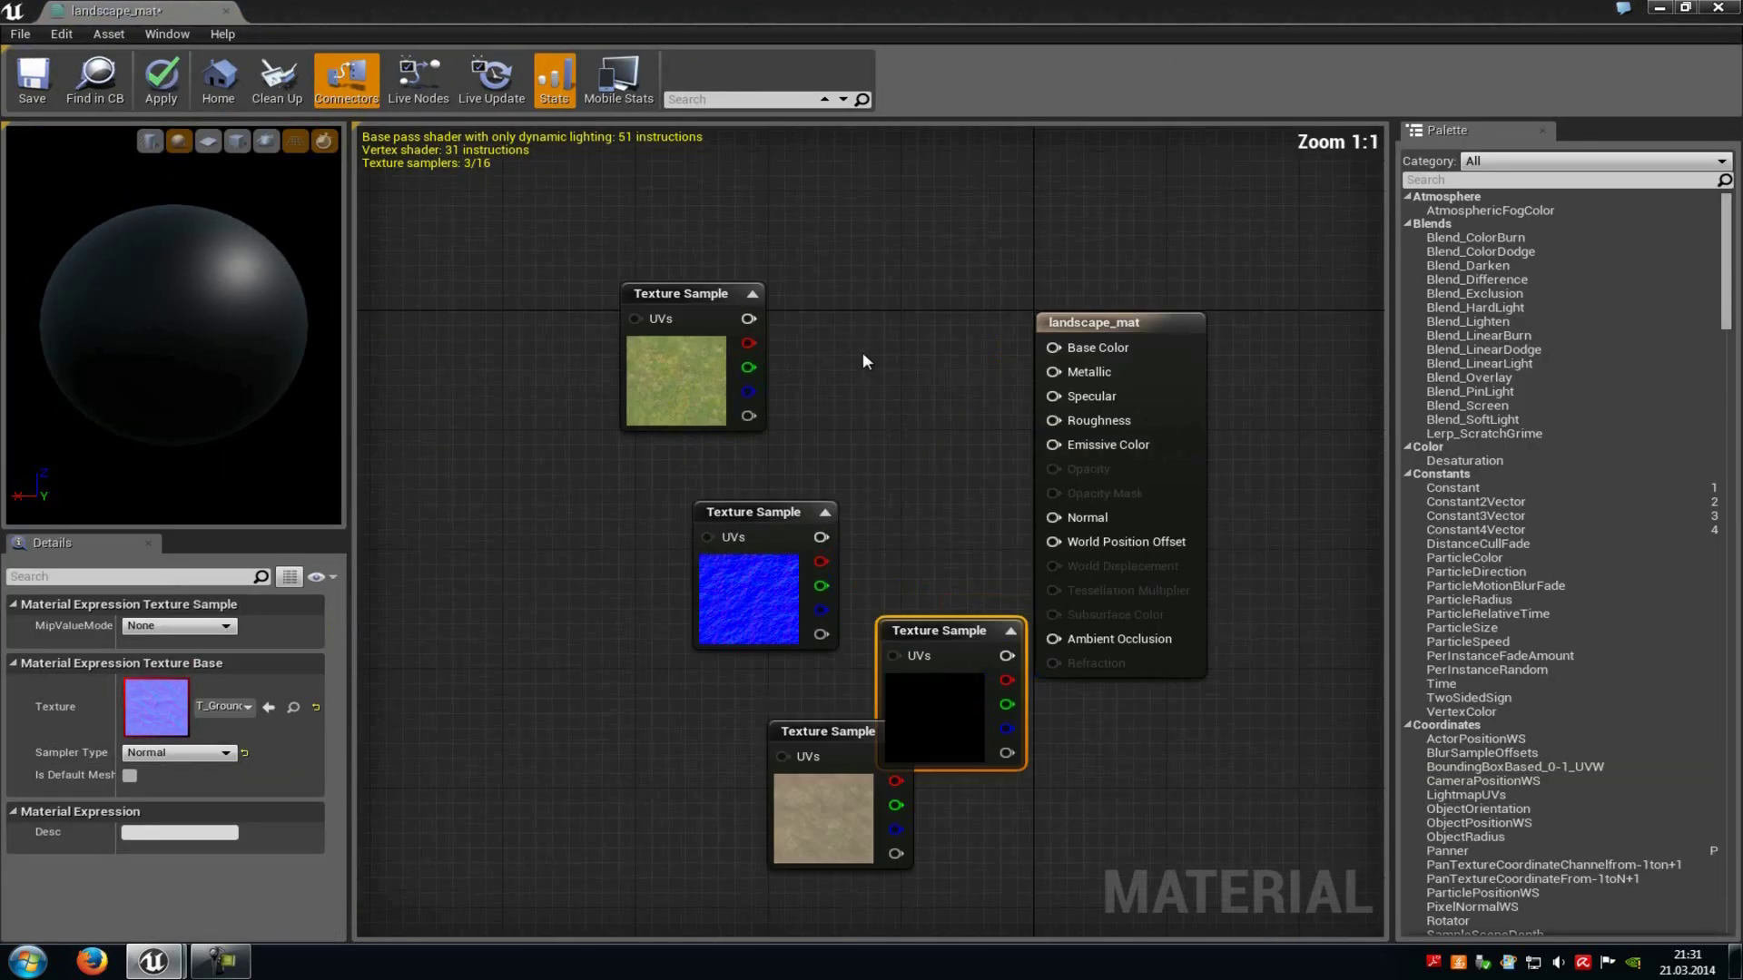
Step: Add a LandscapeLayerWeight node and set its parameter name to grass
right_click(937, 400)
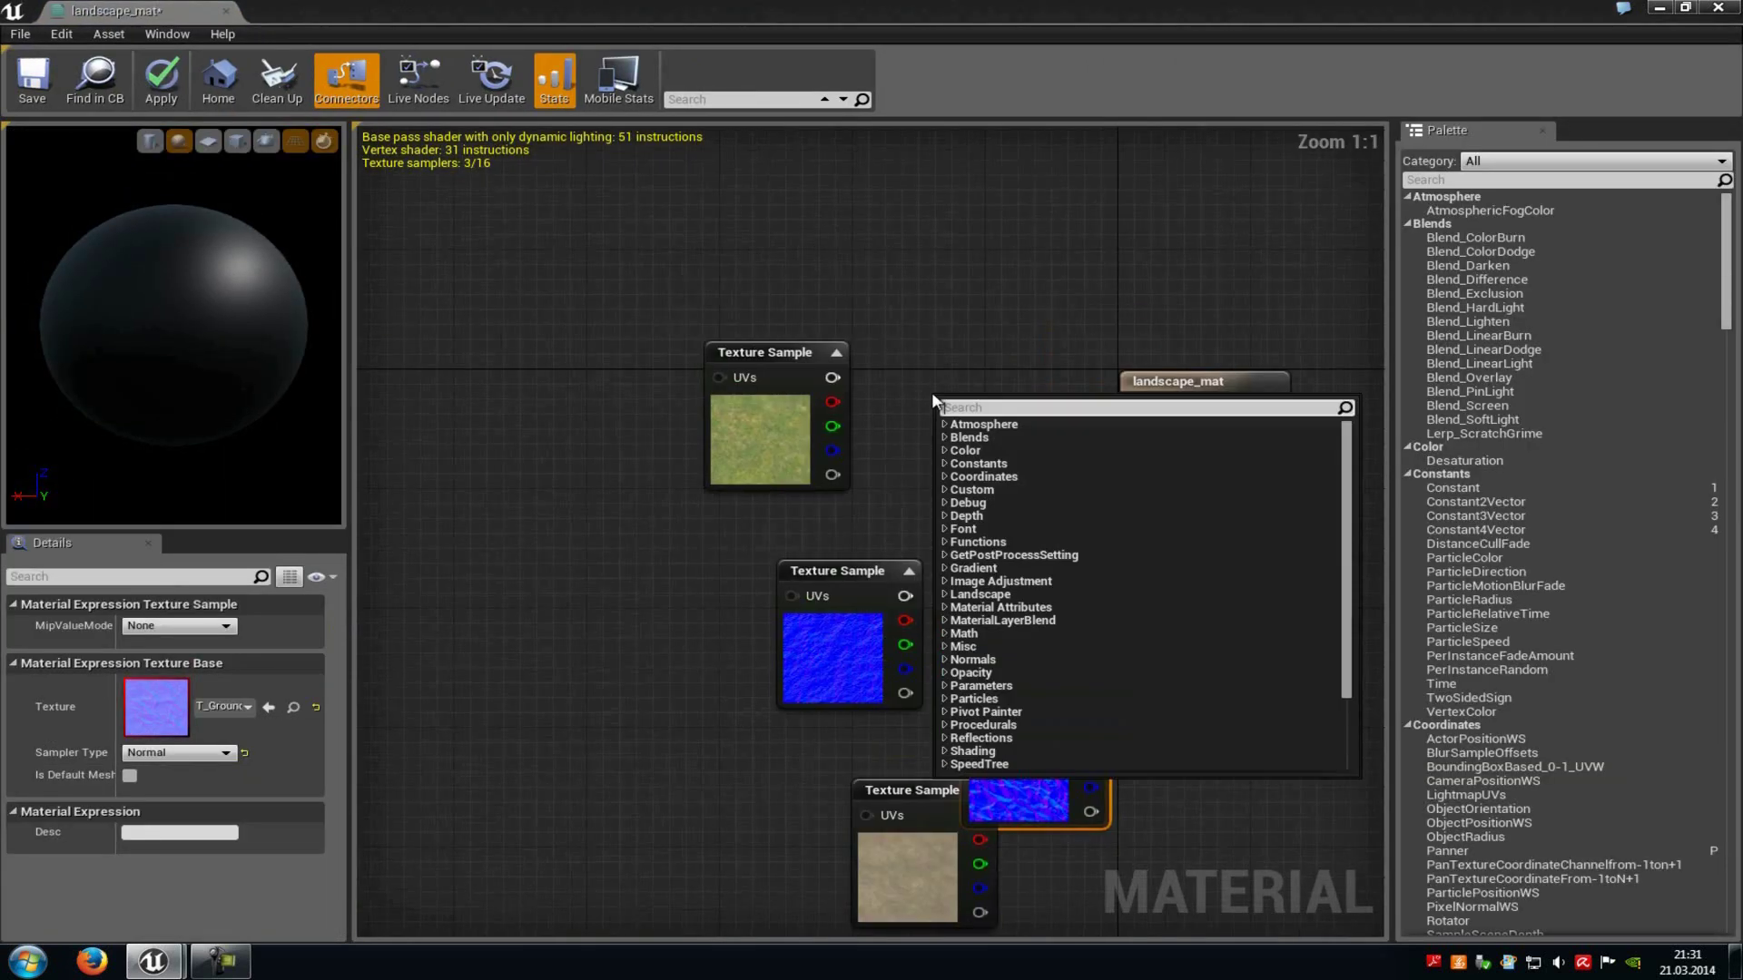
left_click(950, 594)
left_click(1022, 646)
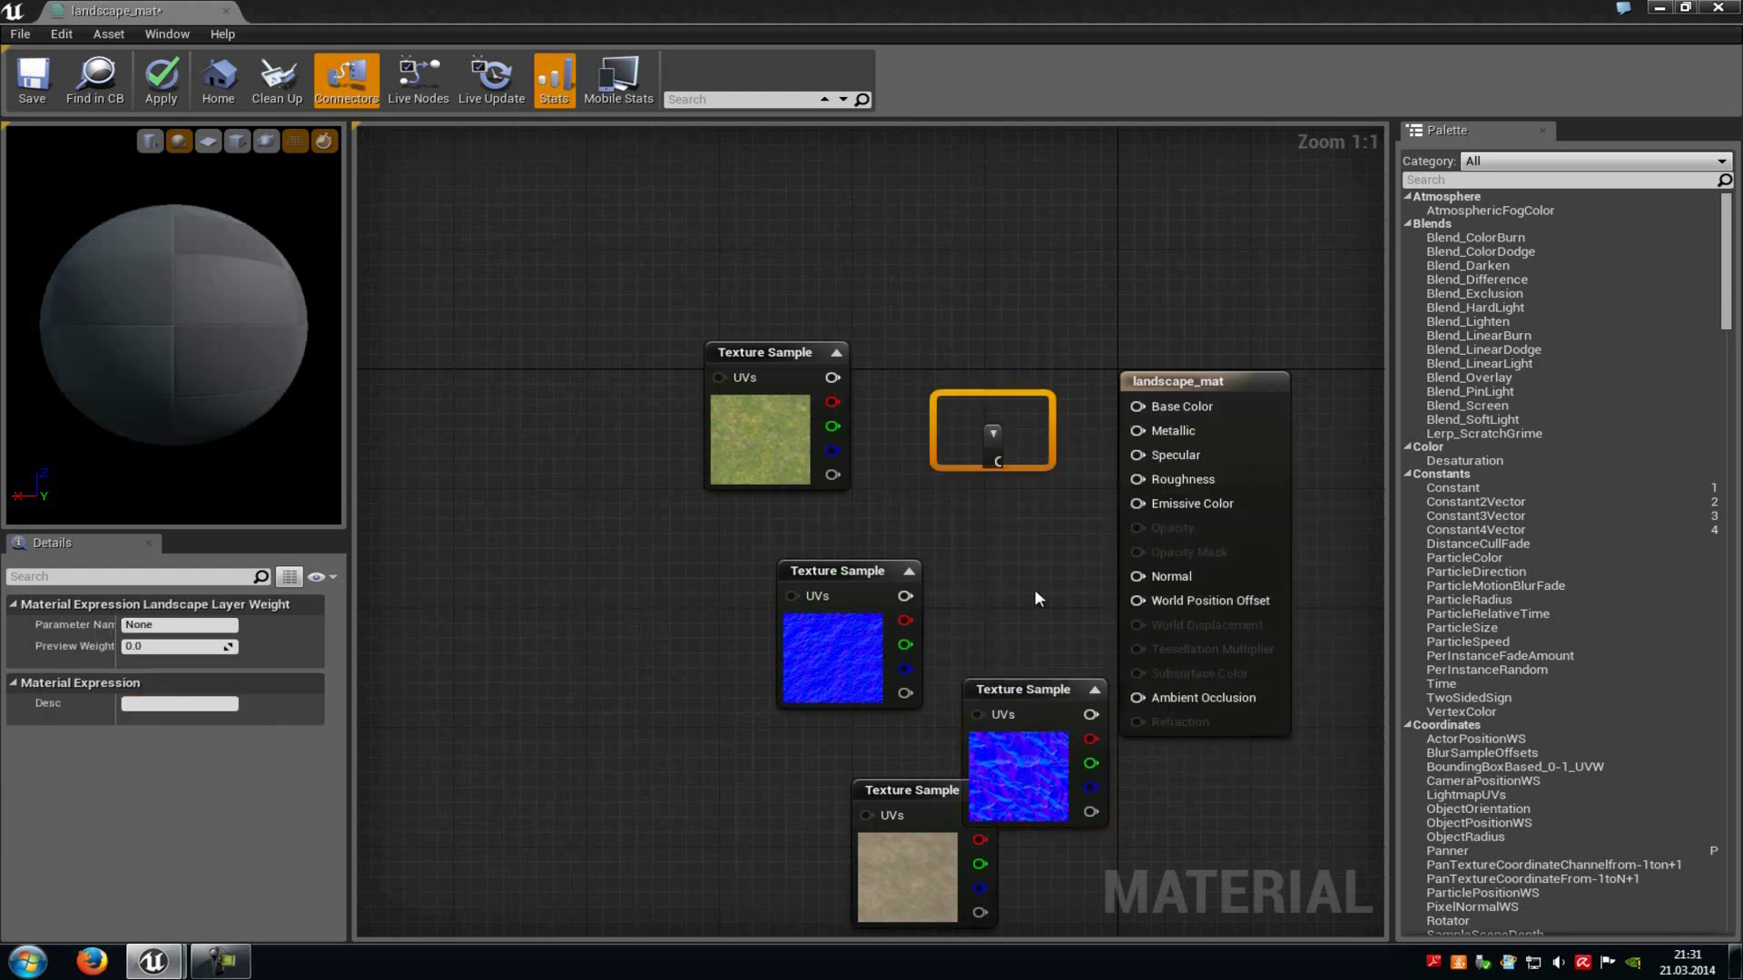
left_click_drag(186, 626, 2, 637)
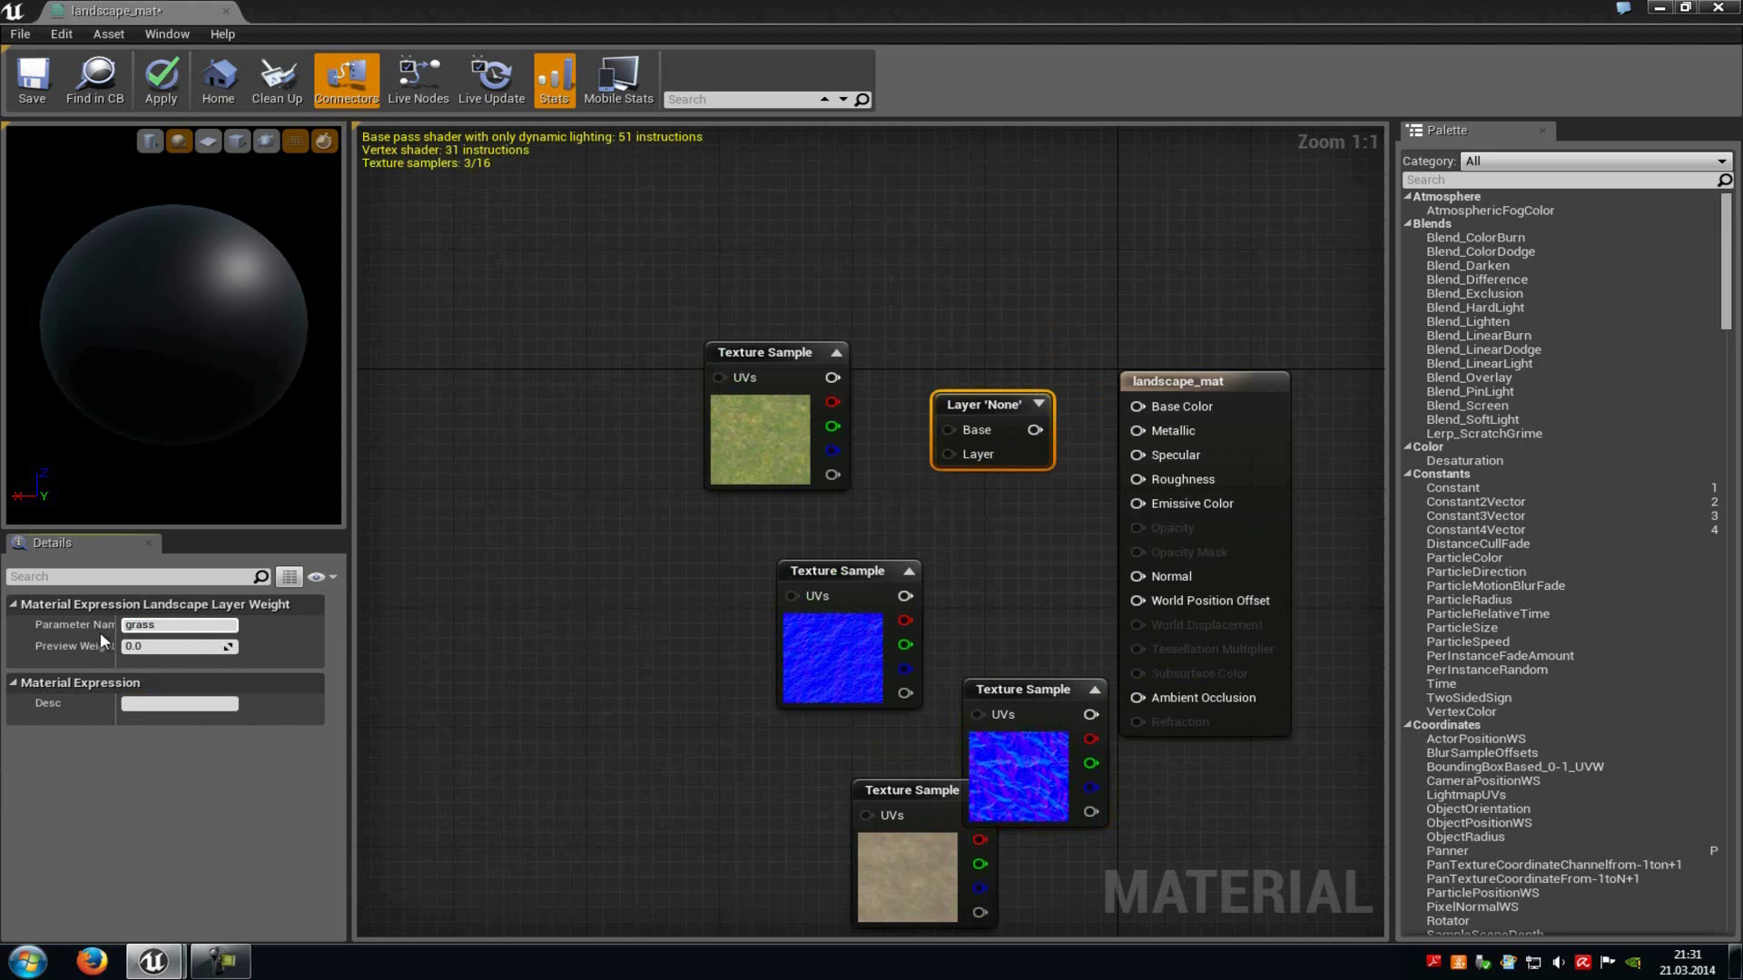
left_click(968, 505)
Step: Duplicate the grass layer node, place the copy below the original and set its parameter name to dirt
left_click(1010, 416)
key("ctrl+c")
key("ctrl+v")
left_click_drag(1098, 452, 996, 544)
left_click(180, 624)
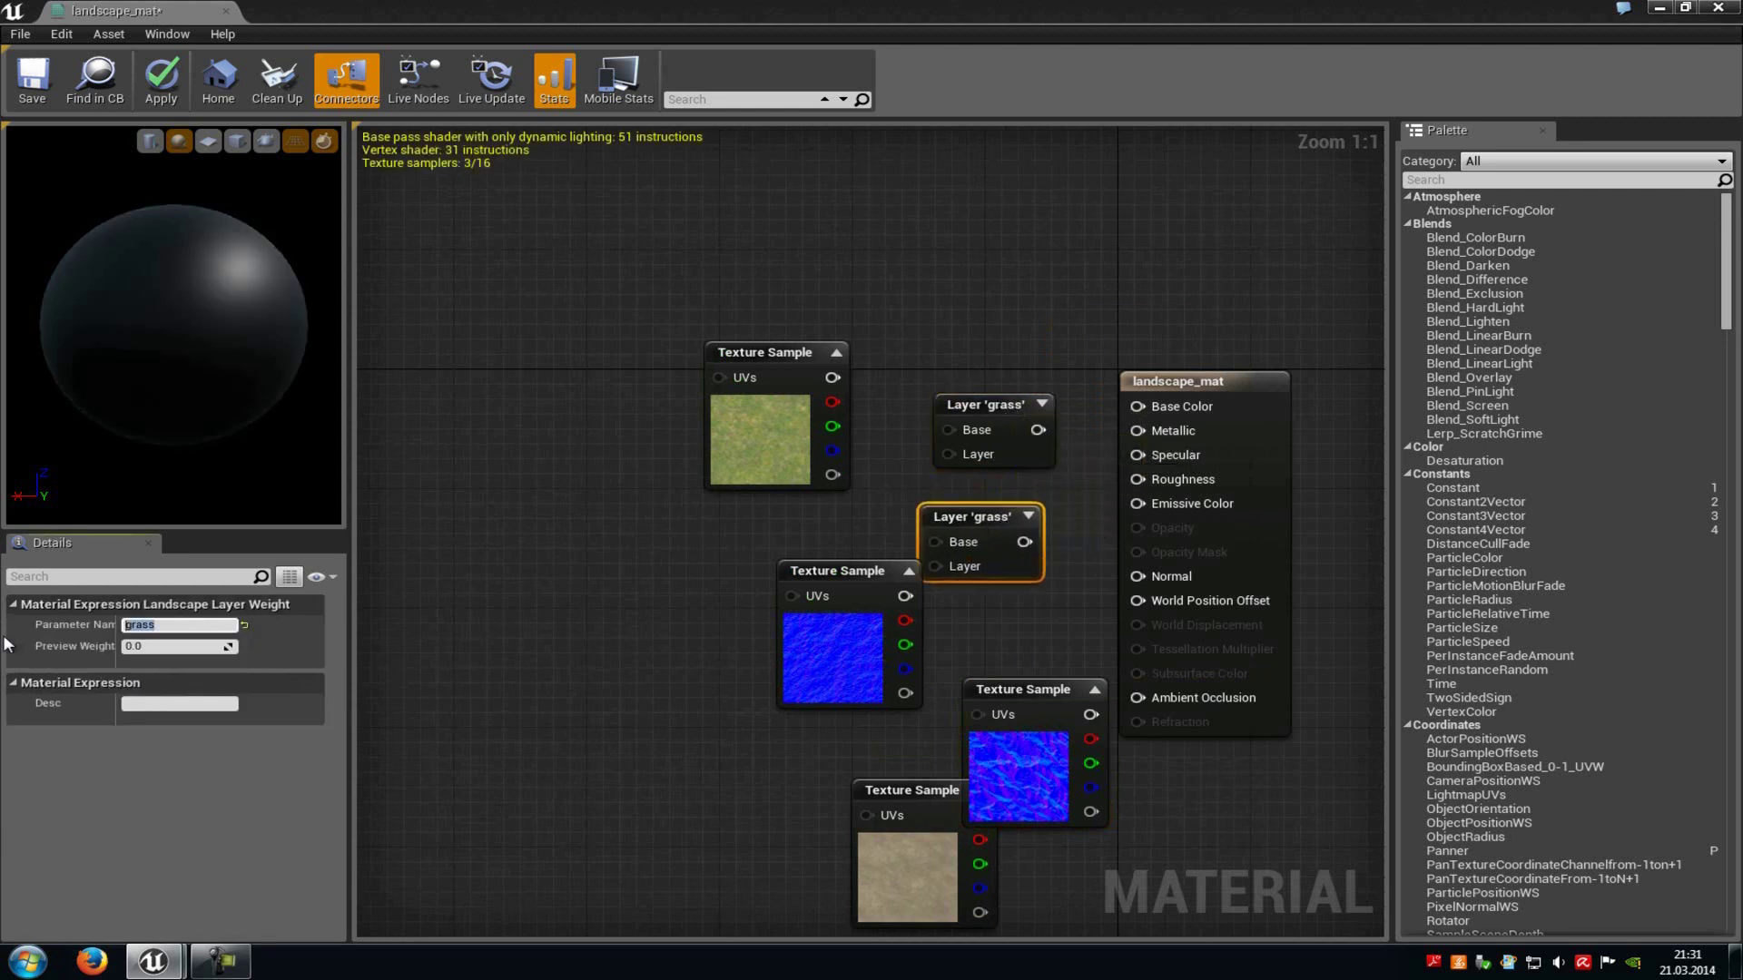
left_click(839, 660)
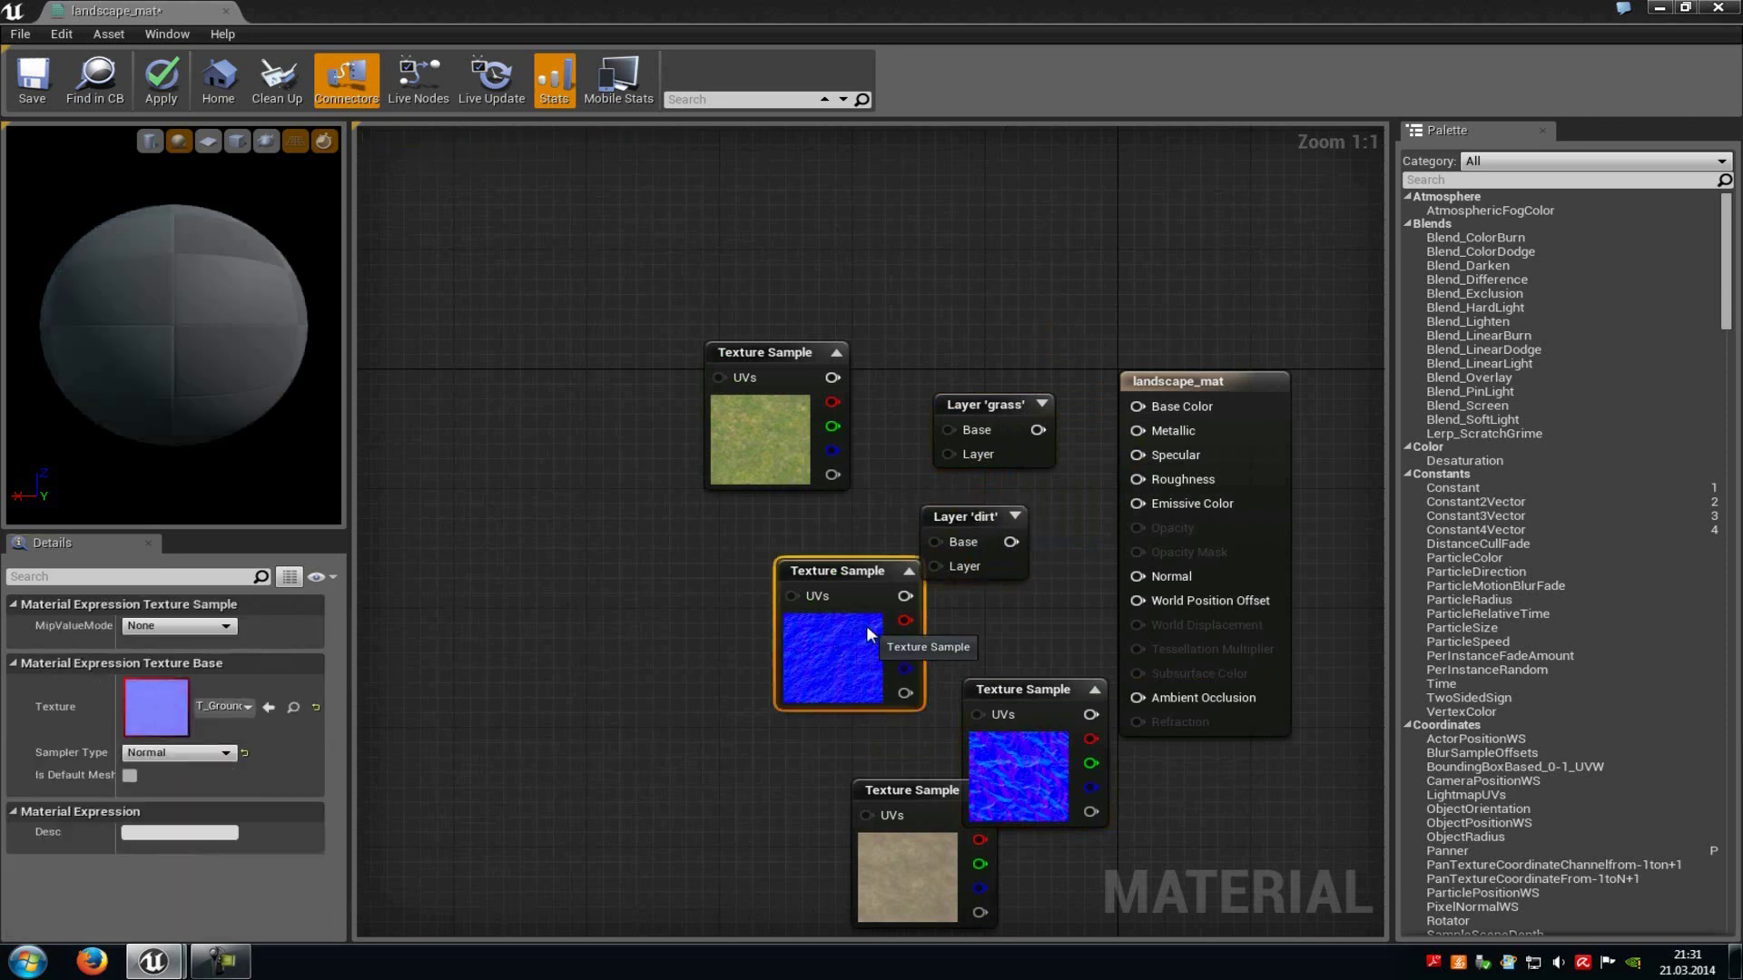
Step: Wire the grass and gravel color textures to their layer nodes, dirt into the grass Base, and grass into Base Color
left_click_drag(867, 634, 745, 759)
left_click(844, 594)
left_click_drag(743, 422, 956, 456)
left_click(984, 831)
left_click_drag(984, 831, 1138, 407)
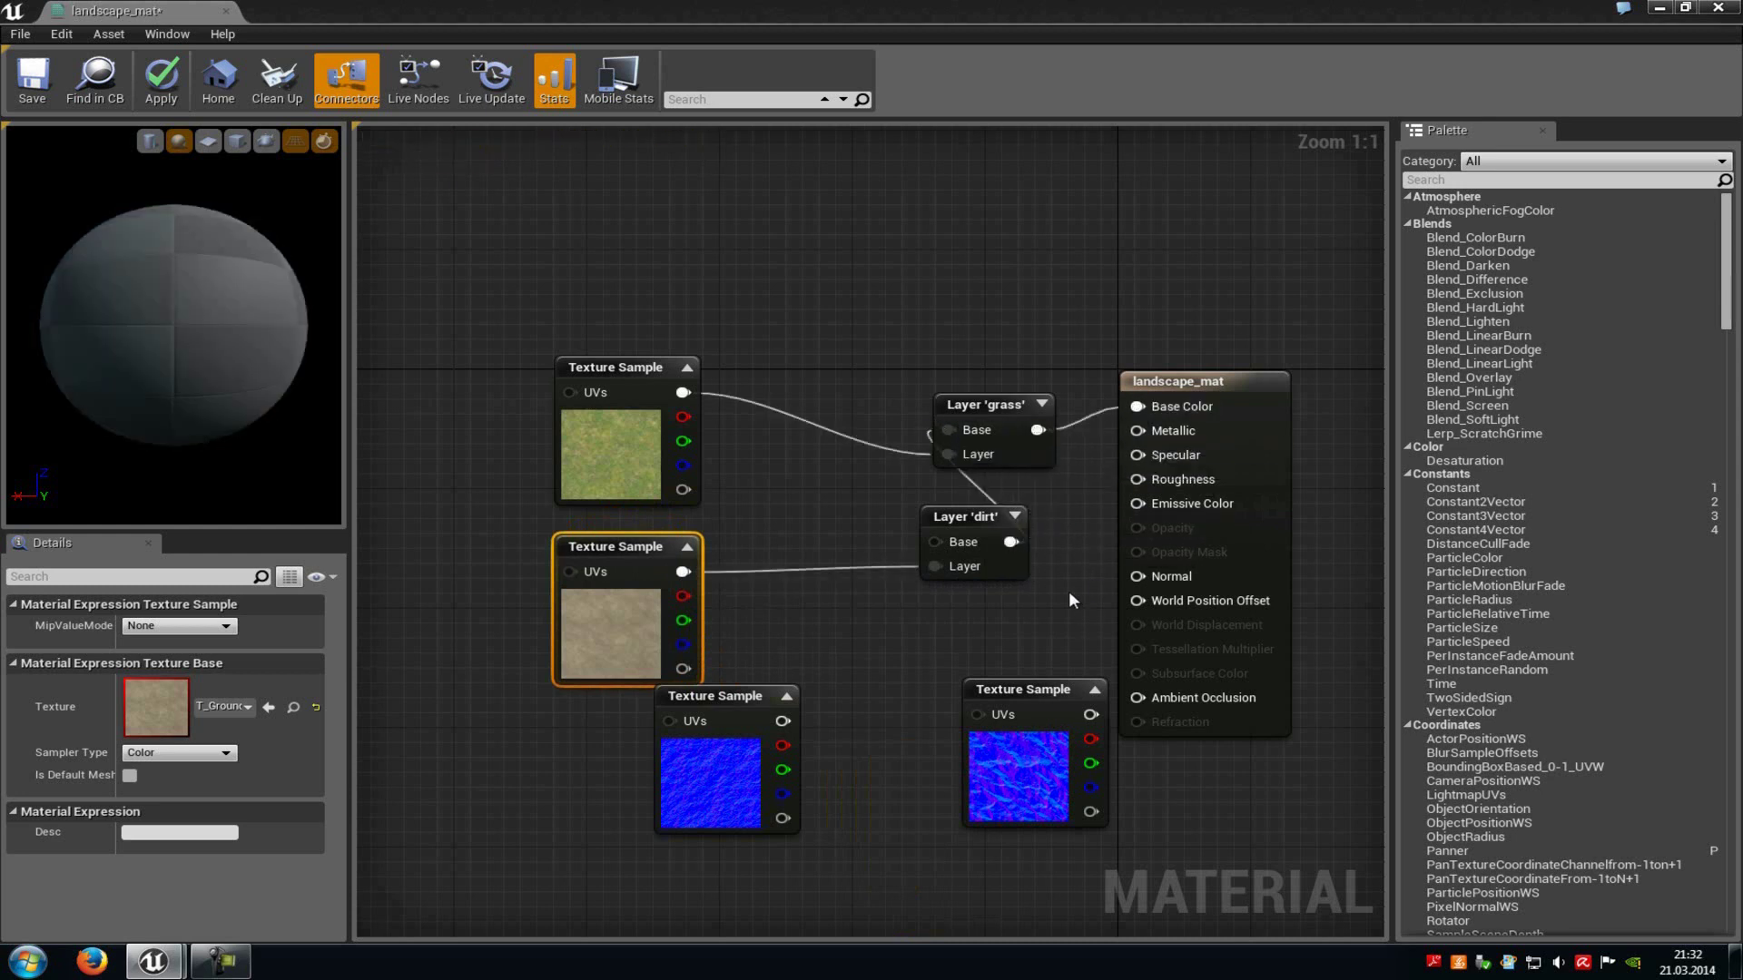
Step: Duplicate the grass and dirt layer nodes together and place the copies beside the normal map samples
right_click_drag(1074, 601, 1076, 532)
left_click(1027, 376)
left_click(1001, 500, "ctrl")
key("ctrl+v")
left_click_drag(1084, 489, 898, 761)
left_click(911, 661)
right_click_drag(911, 661, 945, 555)
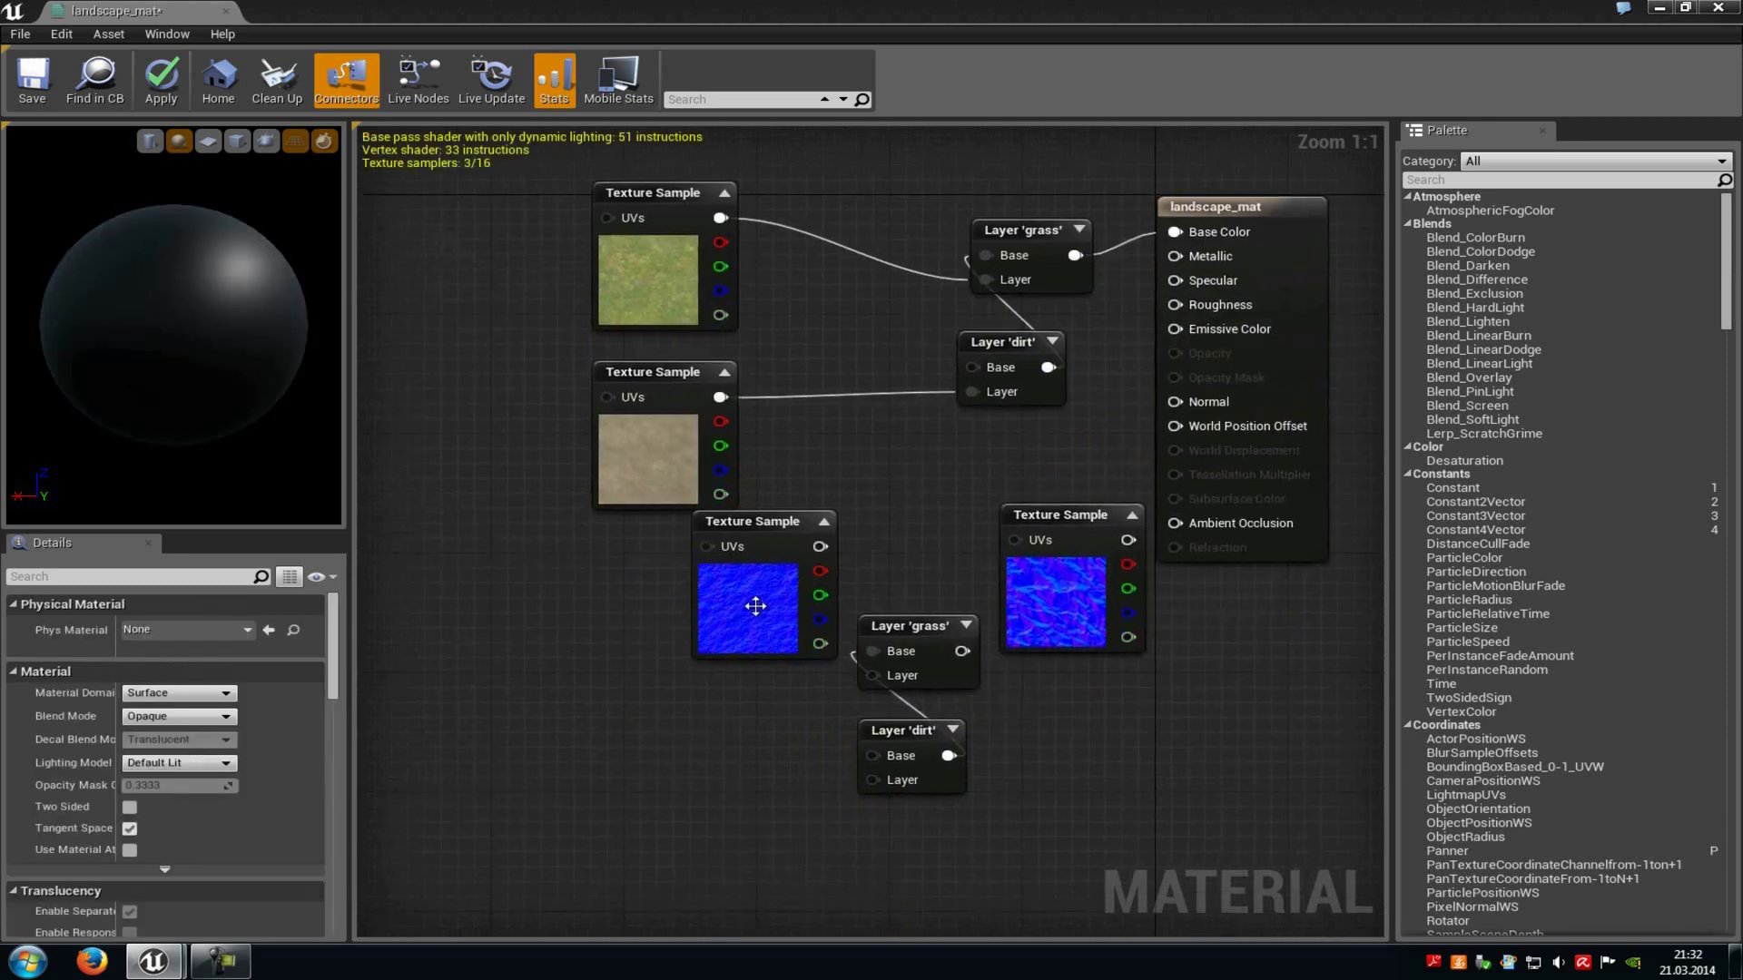
Step: Stack the two normal map samples and connect them to the Layer inputs of the copied grass and dirt nodes
left_click(756, 605)
left_click_drag(763, 604, 712, 619)
left_click_drag(1056, 595, 647, 840)
left_click_drag(769, 561, 871, 676)
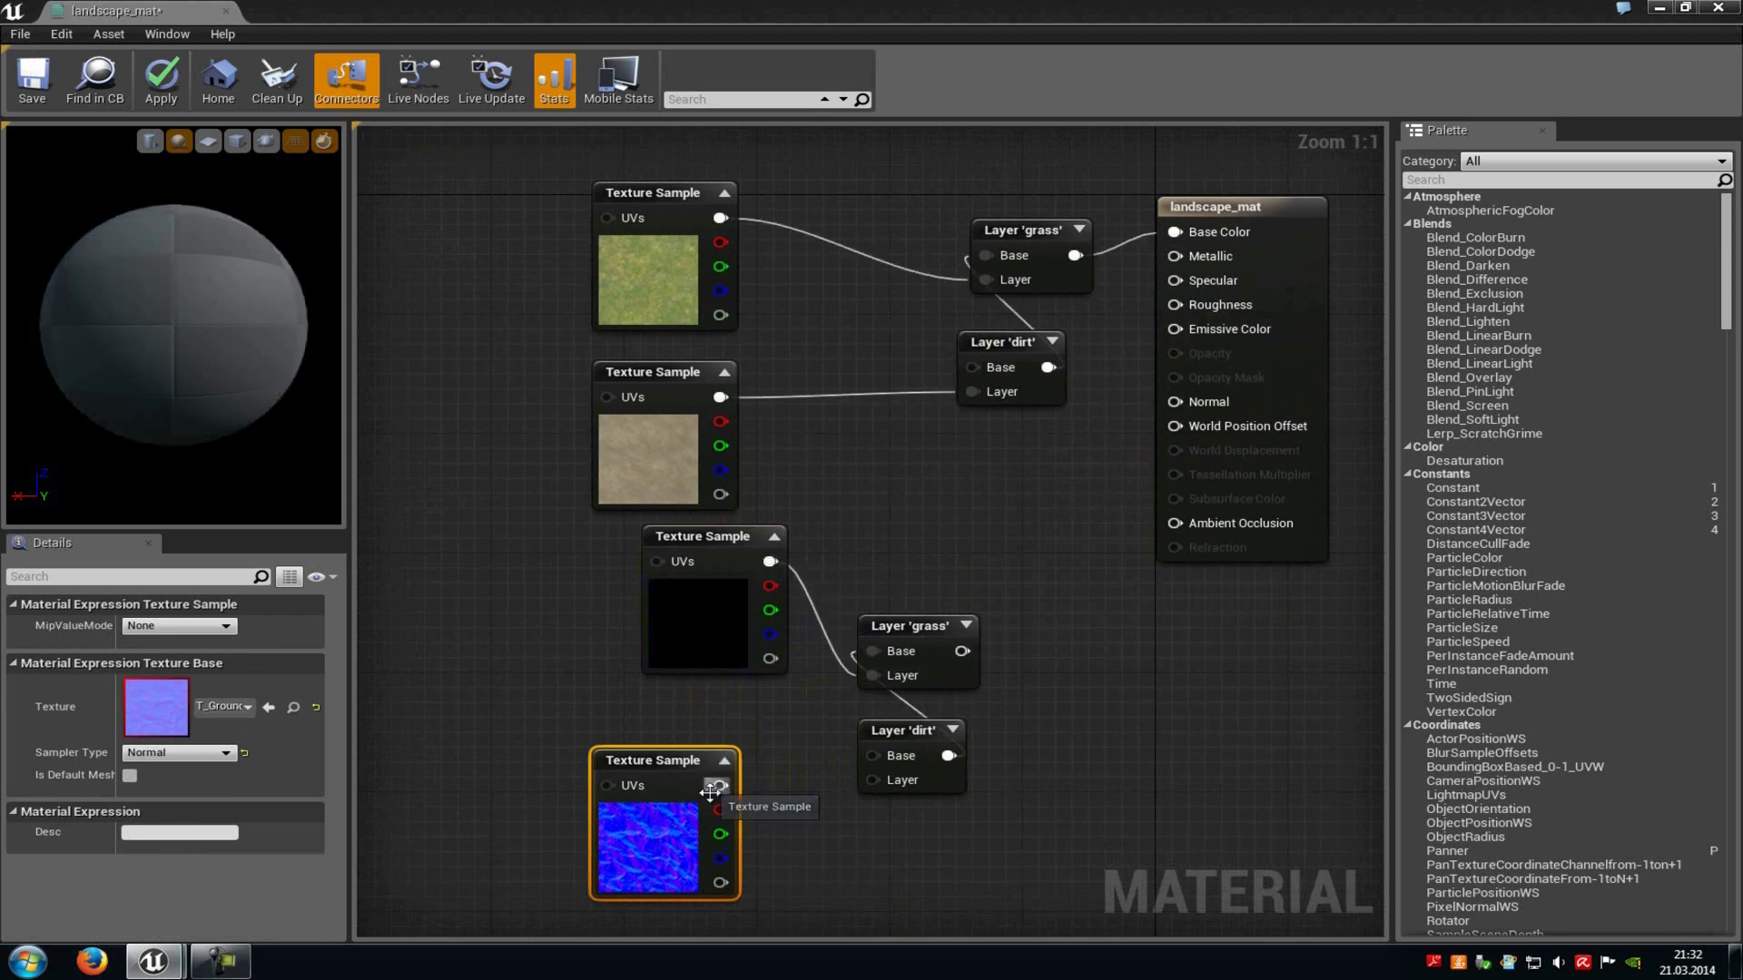
left_click_drag(717, 786, 872, 781)
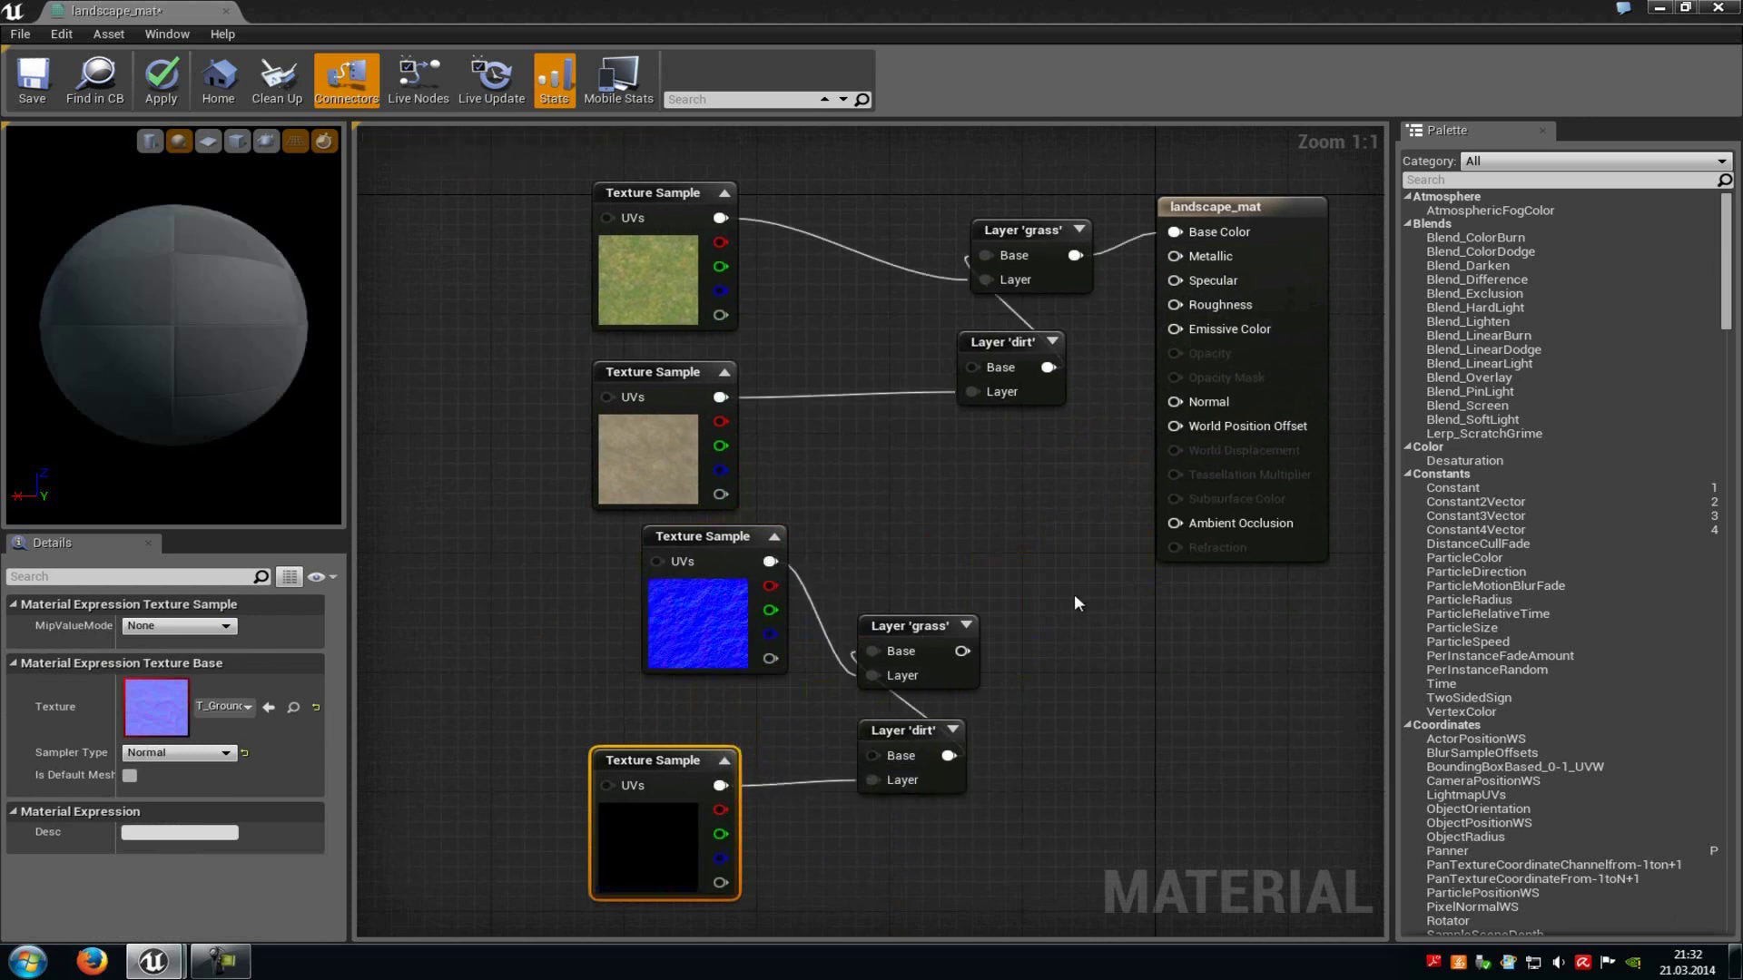
Step: Connect the copied grass layer's output to the Normal input of landscape_mat
right_click_drag(1075, 594, 1113, 660)
left_click_drag(999, 717, 1214, 469)
left_click(1080, 510)
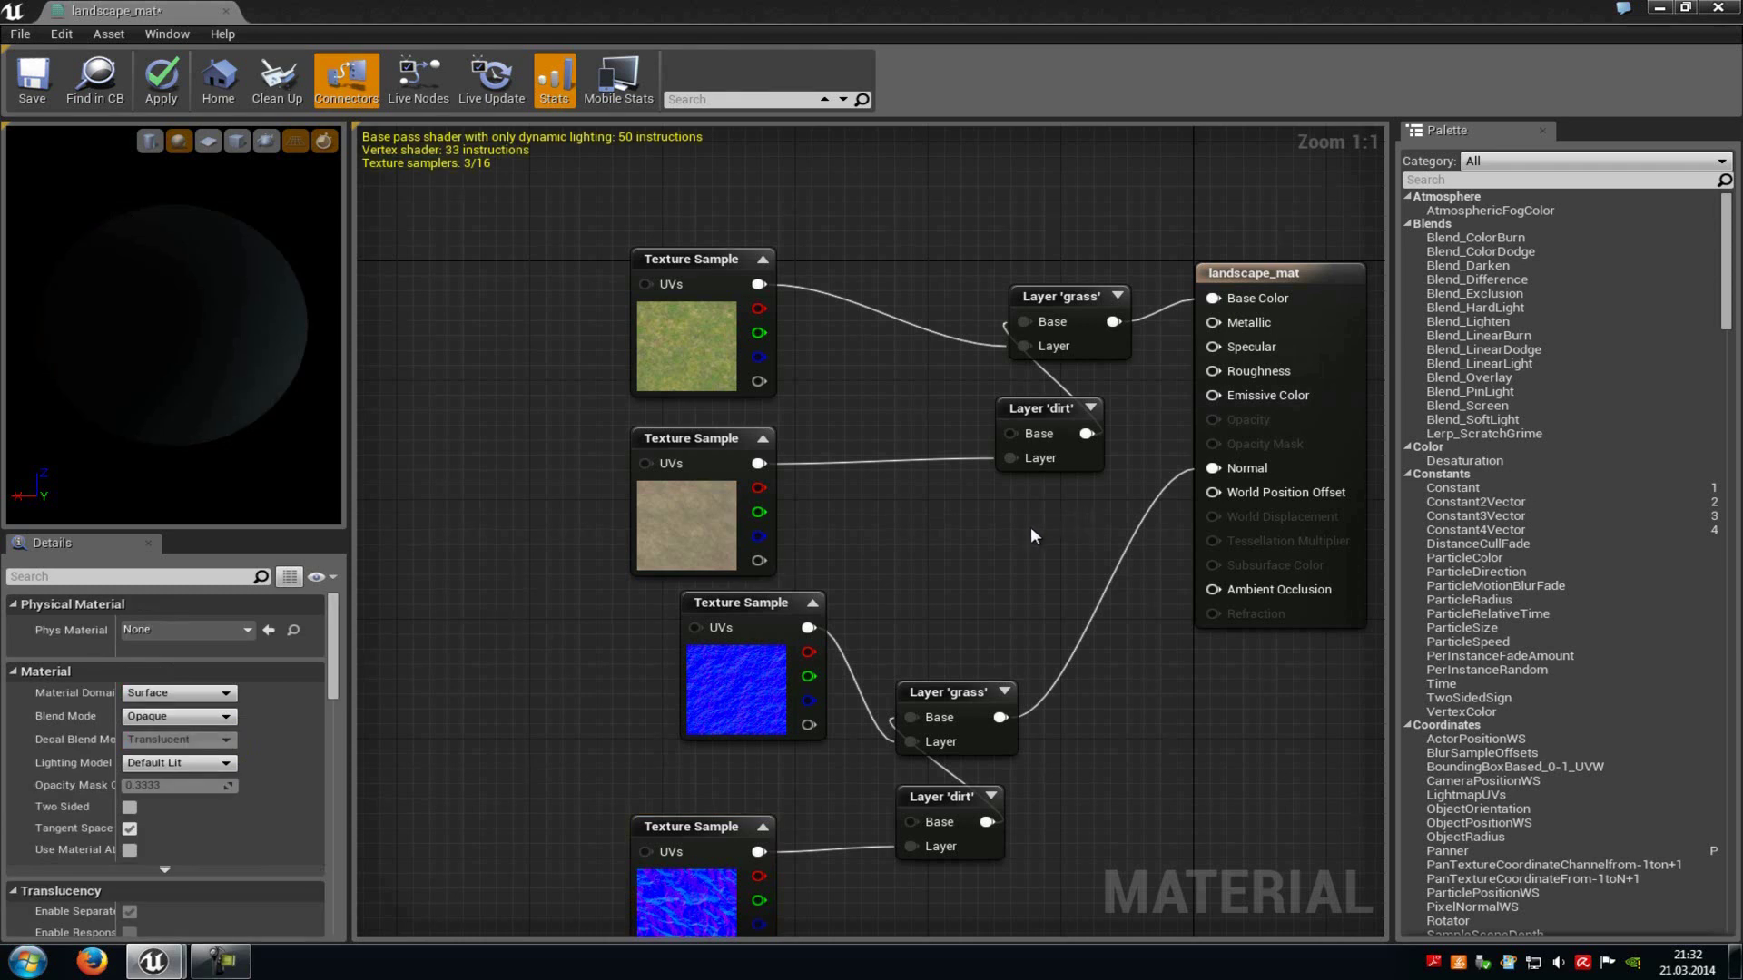
Step: Try feeding a LandscapeLayerCoords node into the UVs of the grass and gravel color textures, and delete it again
scroll(1018, 495, "down", 1)
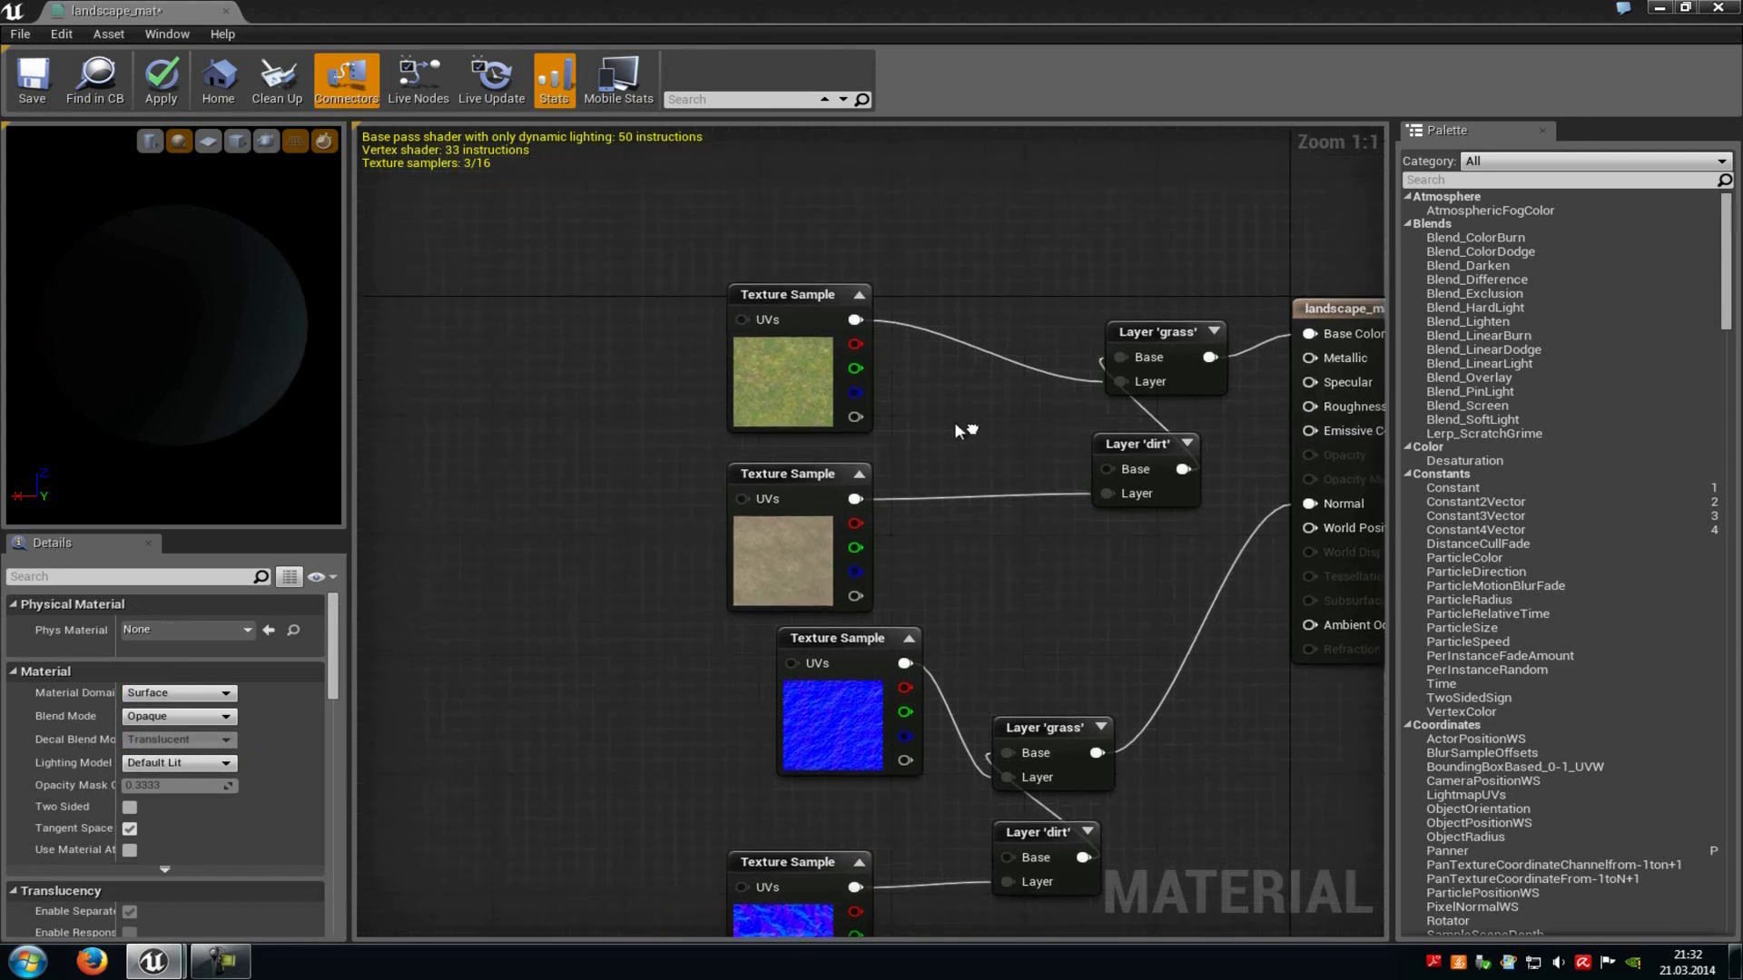
scroll(1017, 483, "down", 1)
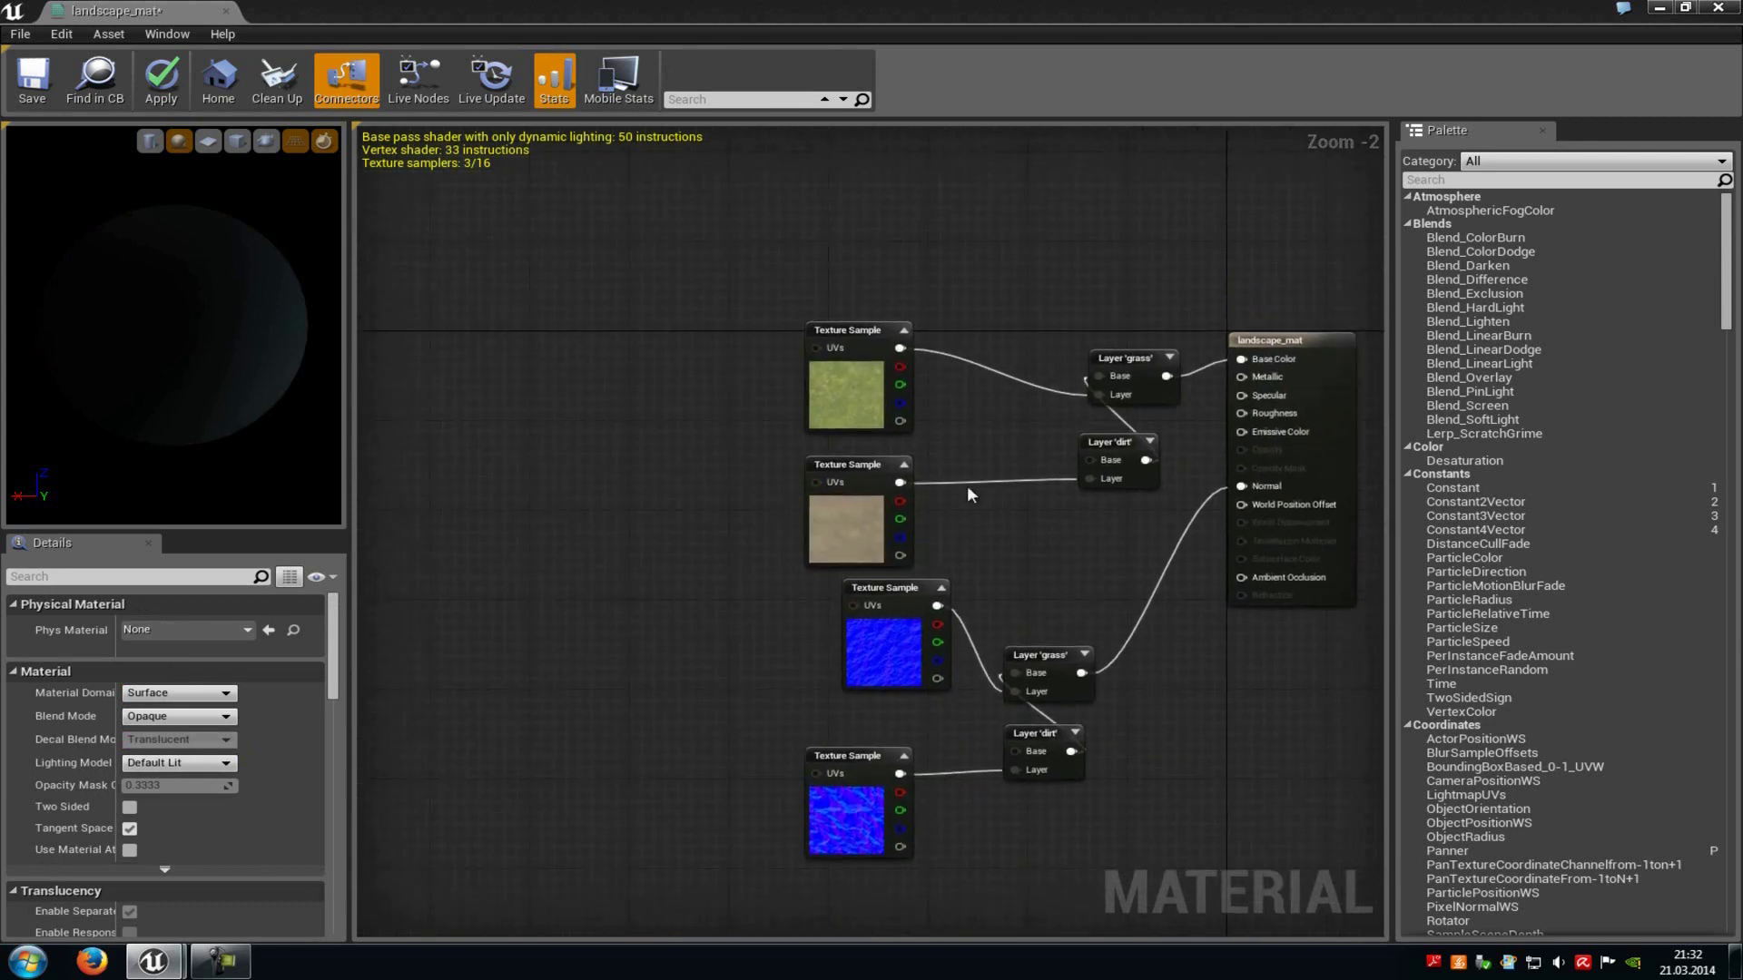
scroll(1007, 498, "up", 1)
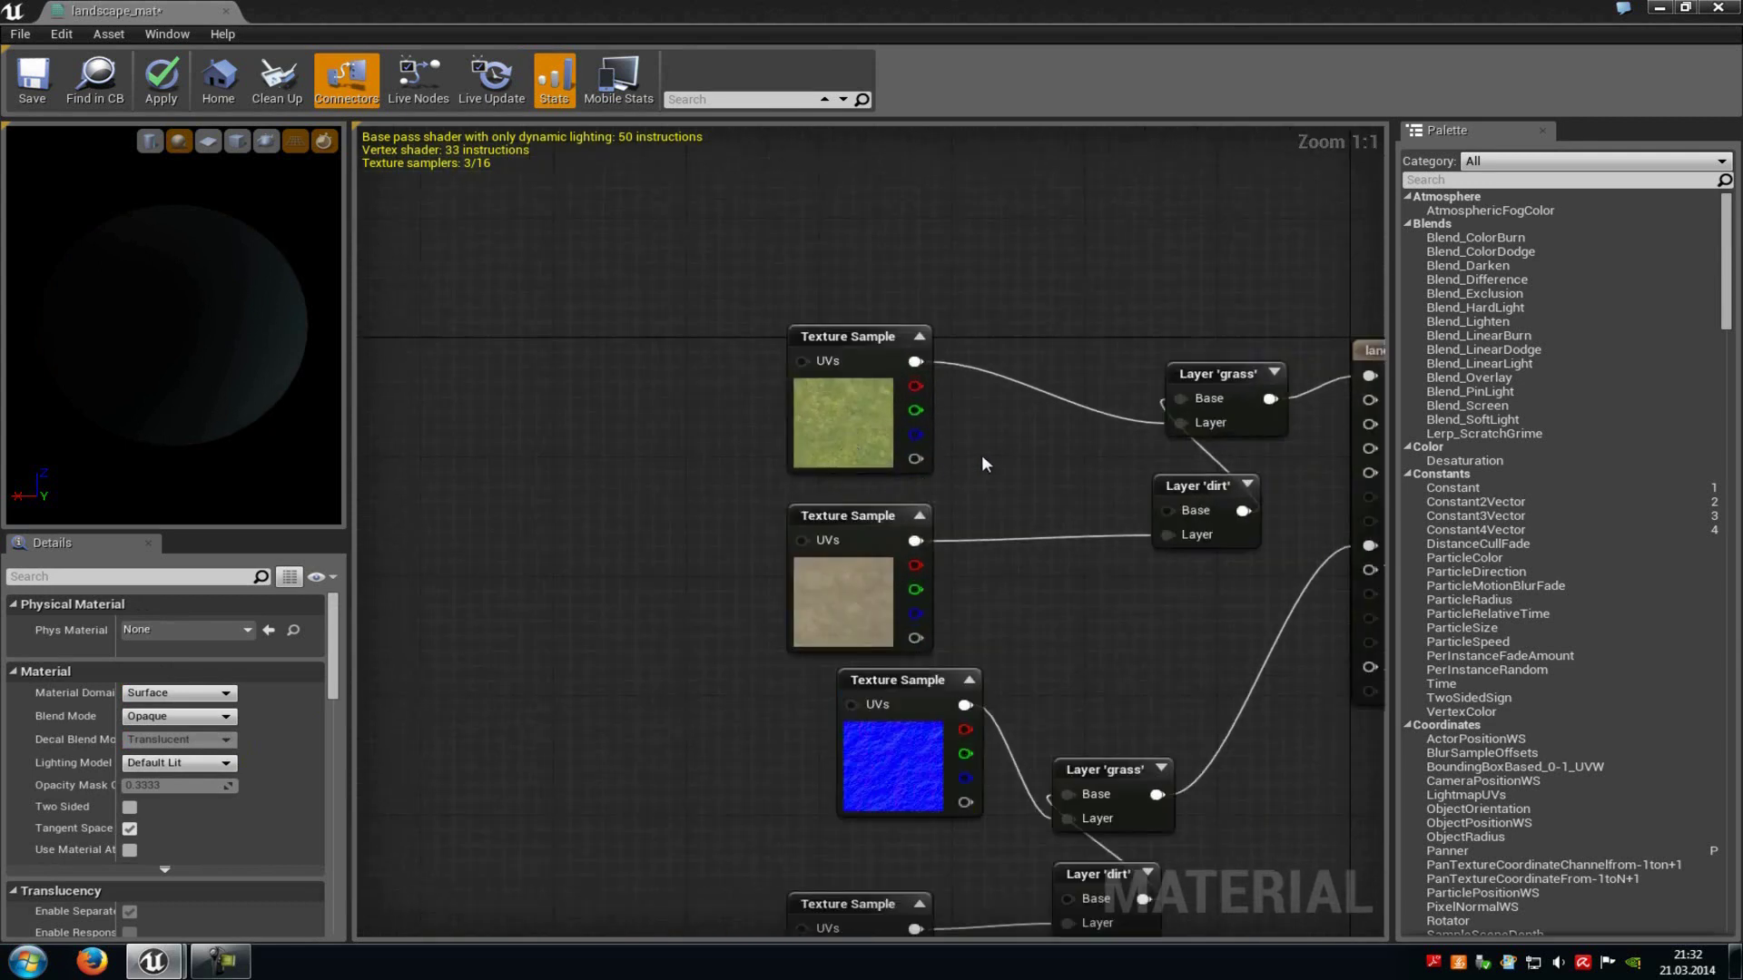
scroll(983, 454, "up", 1)
right_click(643, 451)
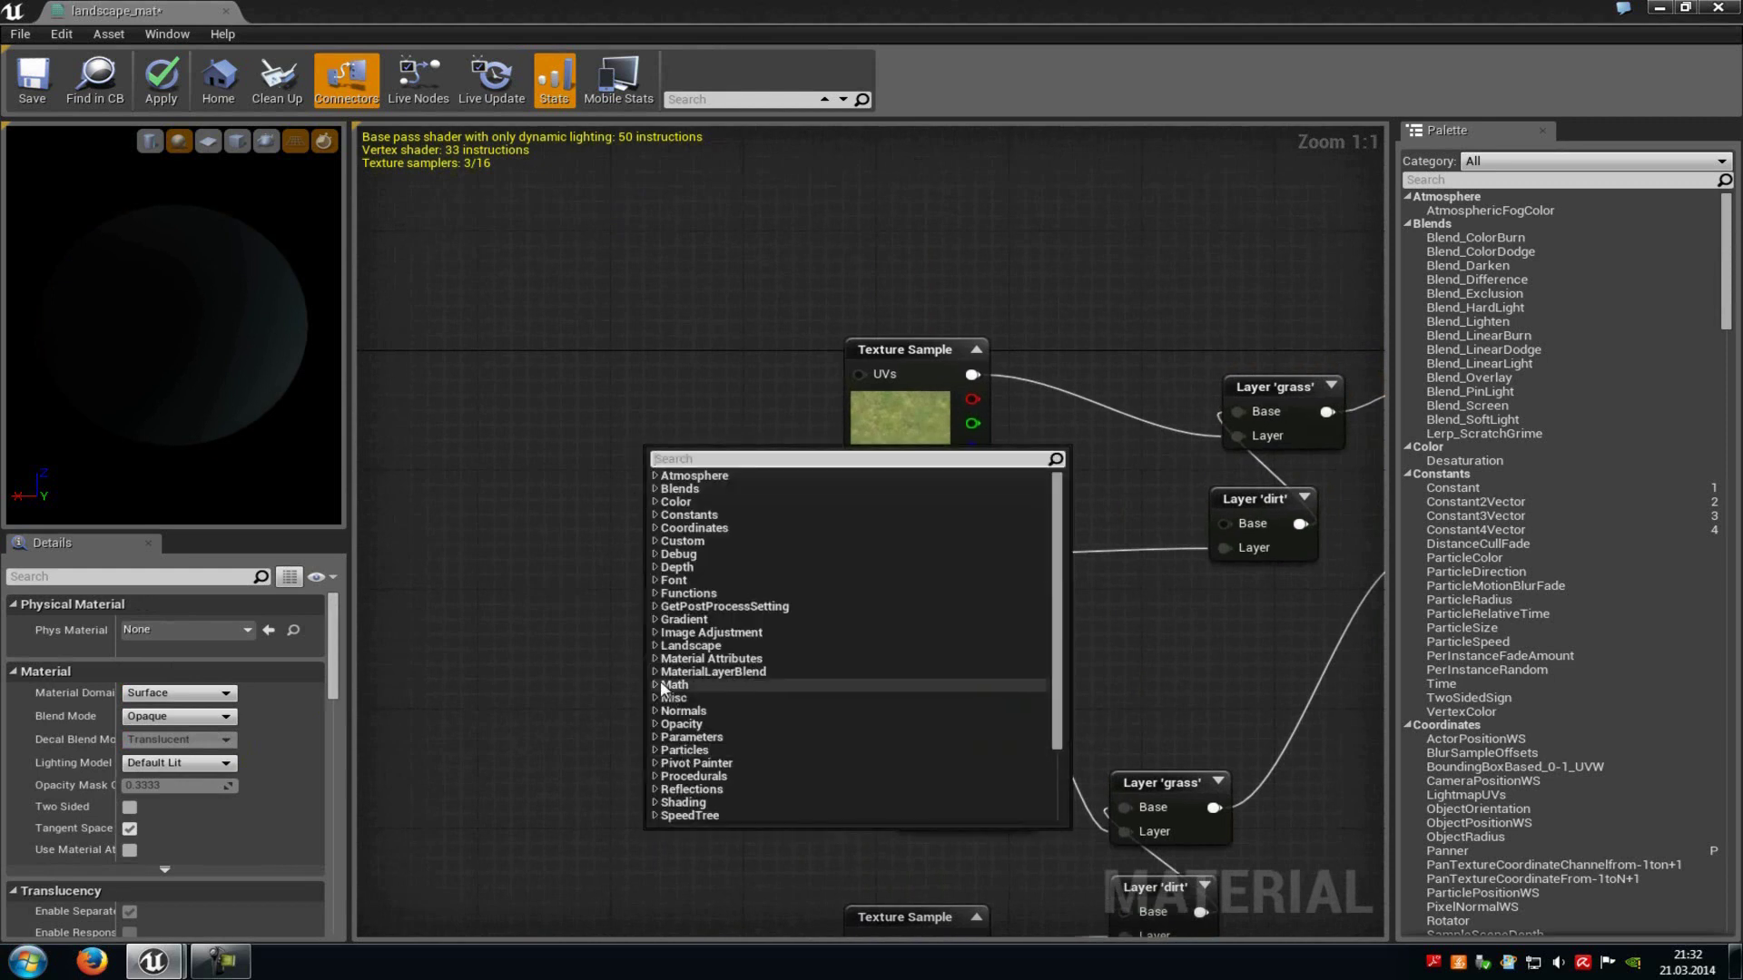
left_click(655, 645)
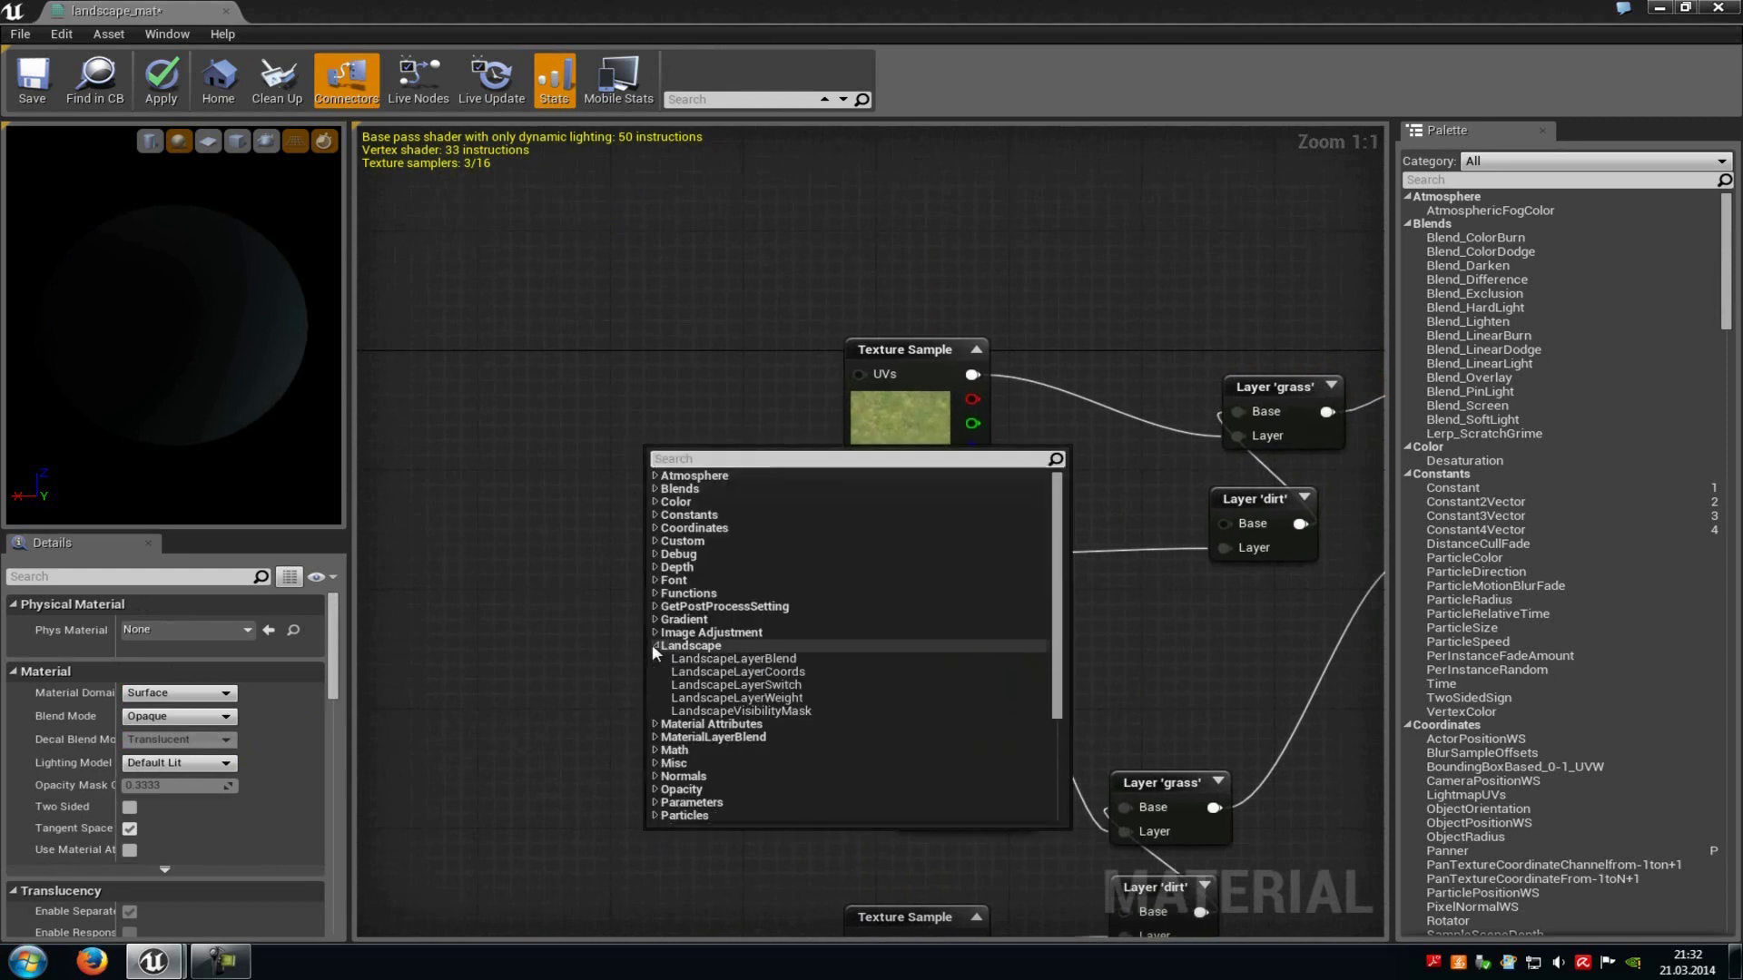
left_click(709, 672)
left_click_drag(779, 482, 857, 374)
left_click_drag(779, 482, 858, 552)
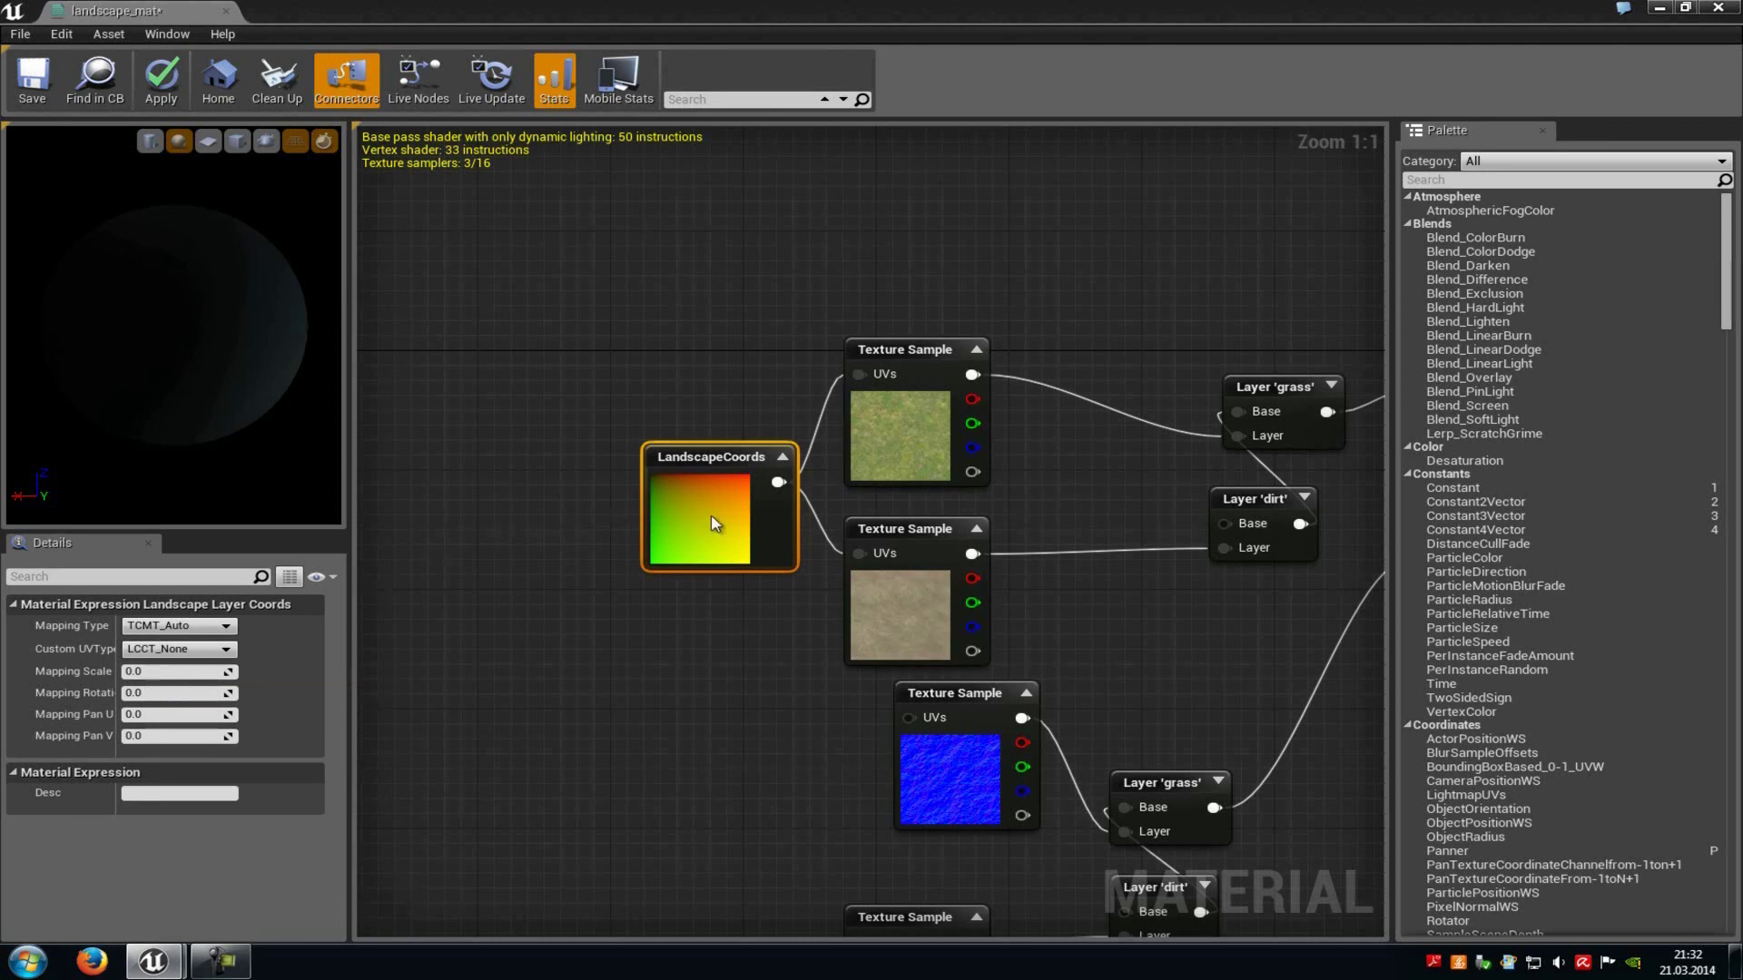
left_click_drag(710, 520, 712, 517)
key("Delete")
scroll(712, 517, "down", 3)
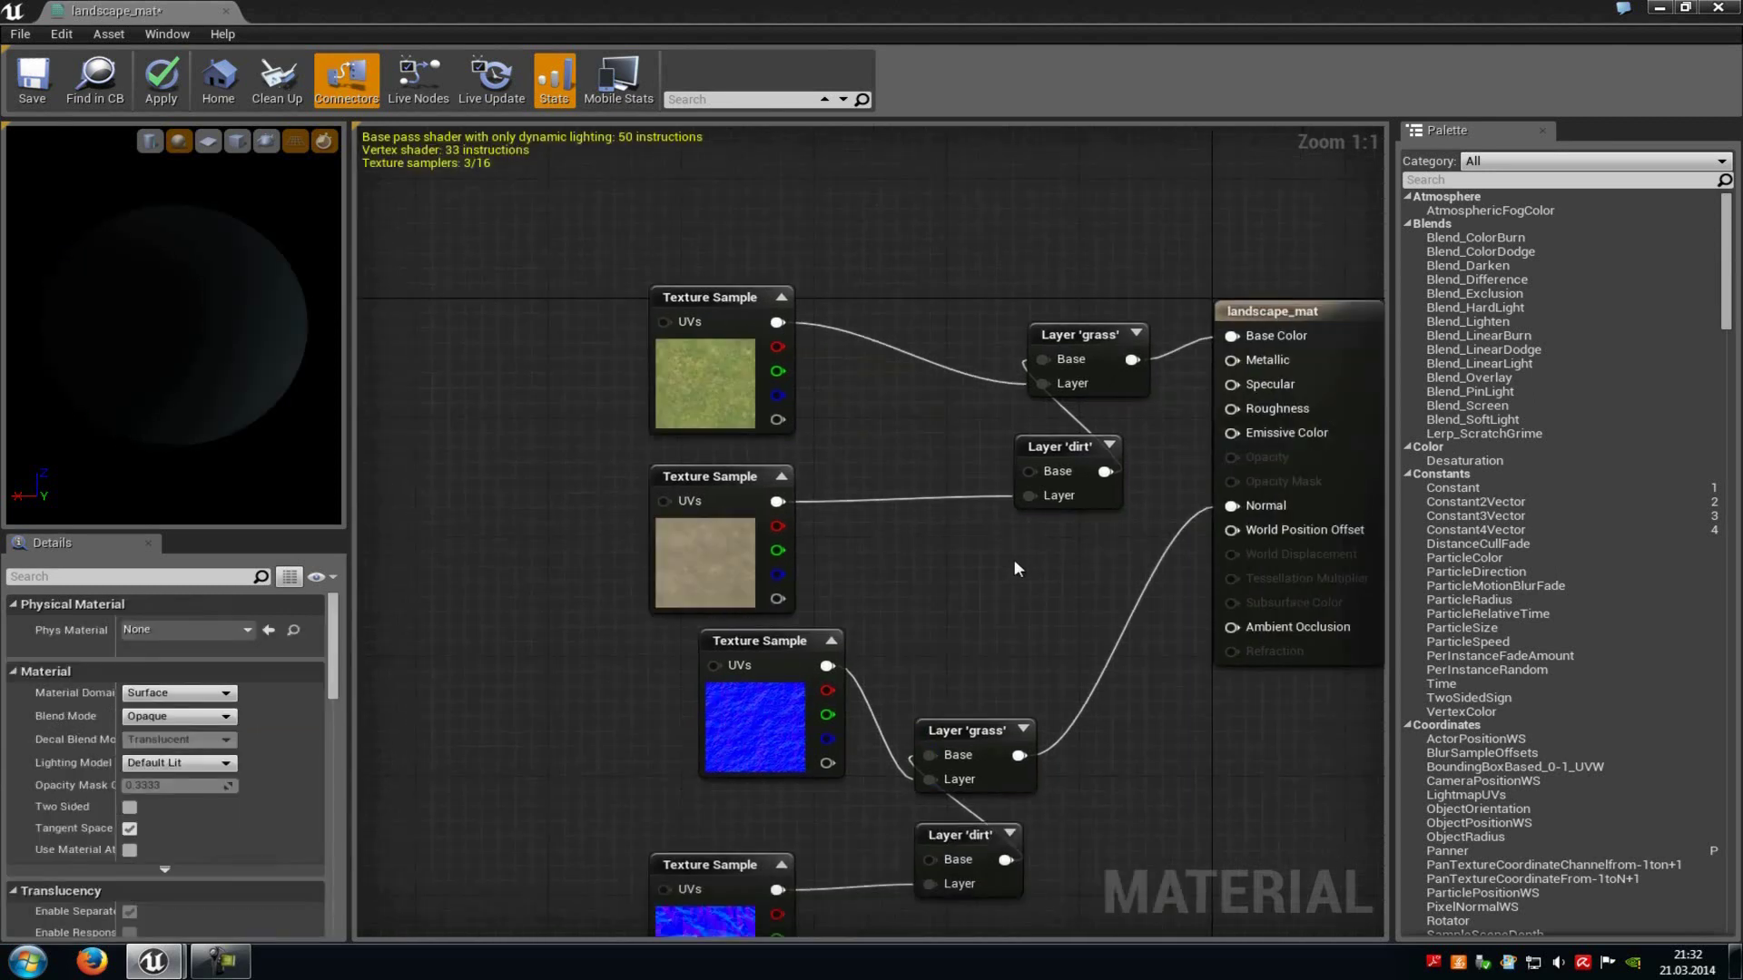
Step: Apply the material changes and set up a new landscape in Landscape mode with landscape_mat as its material
left_click(162, 87)
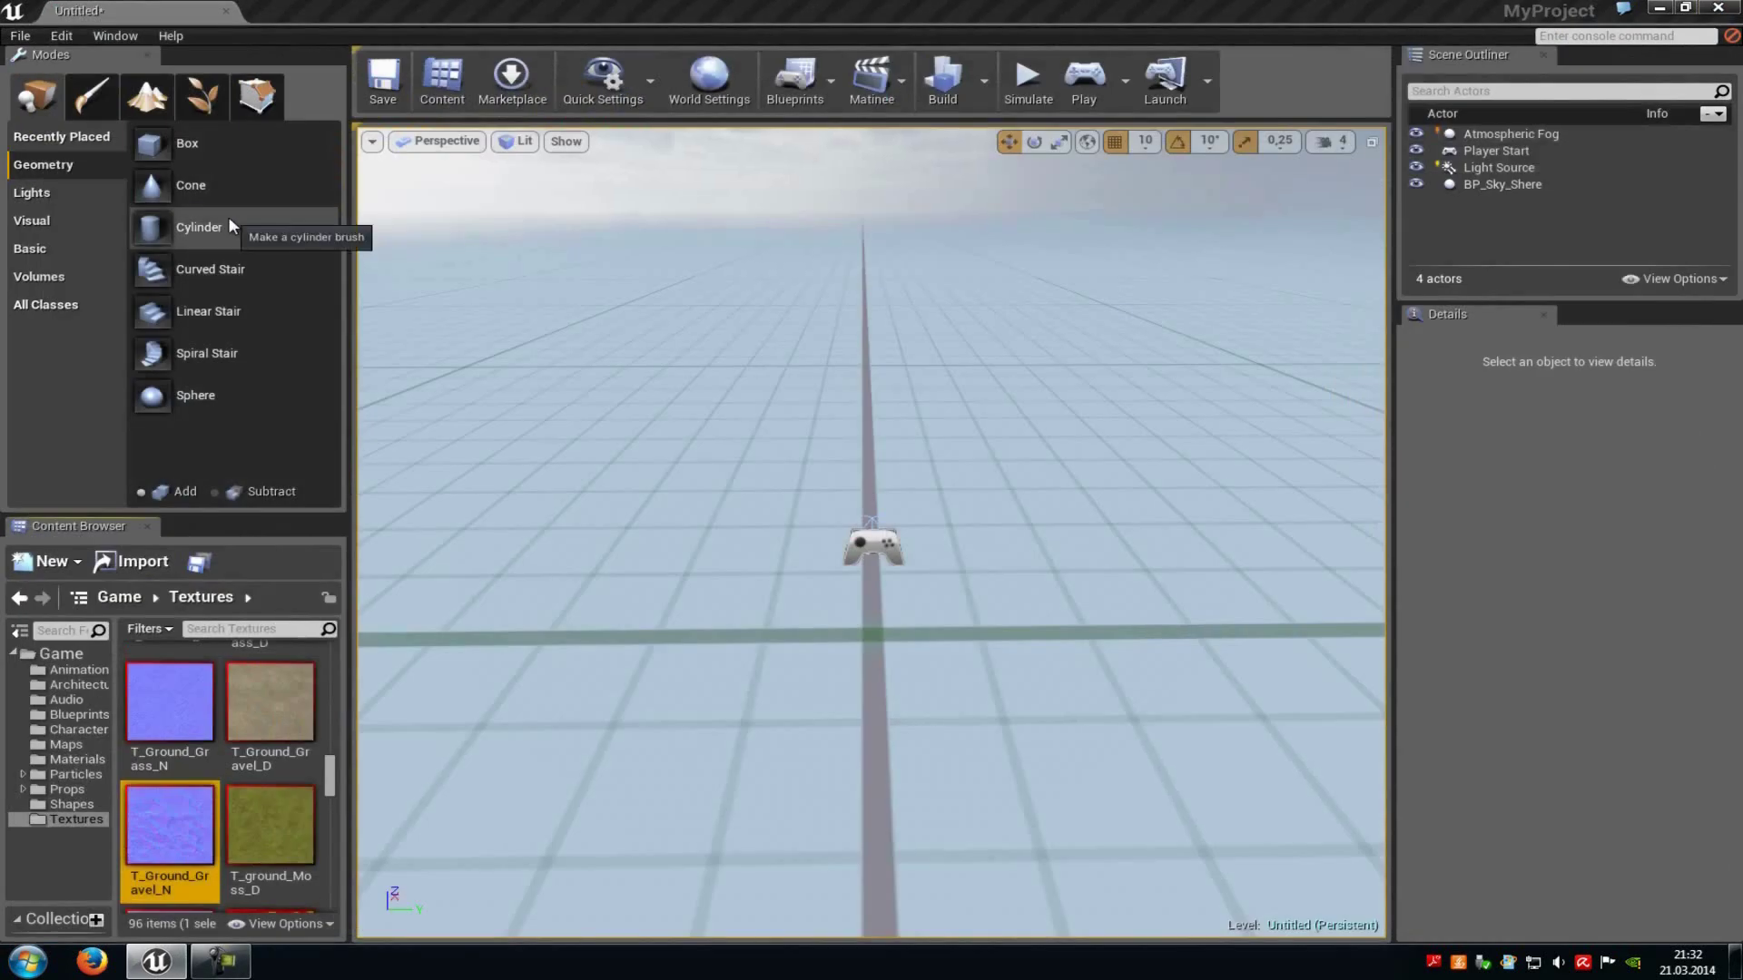
left_click(148, 96)
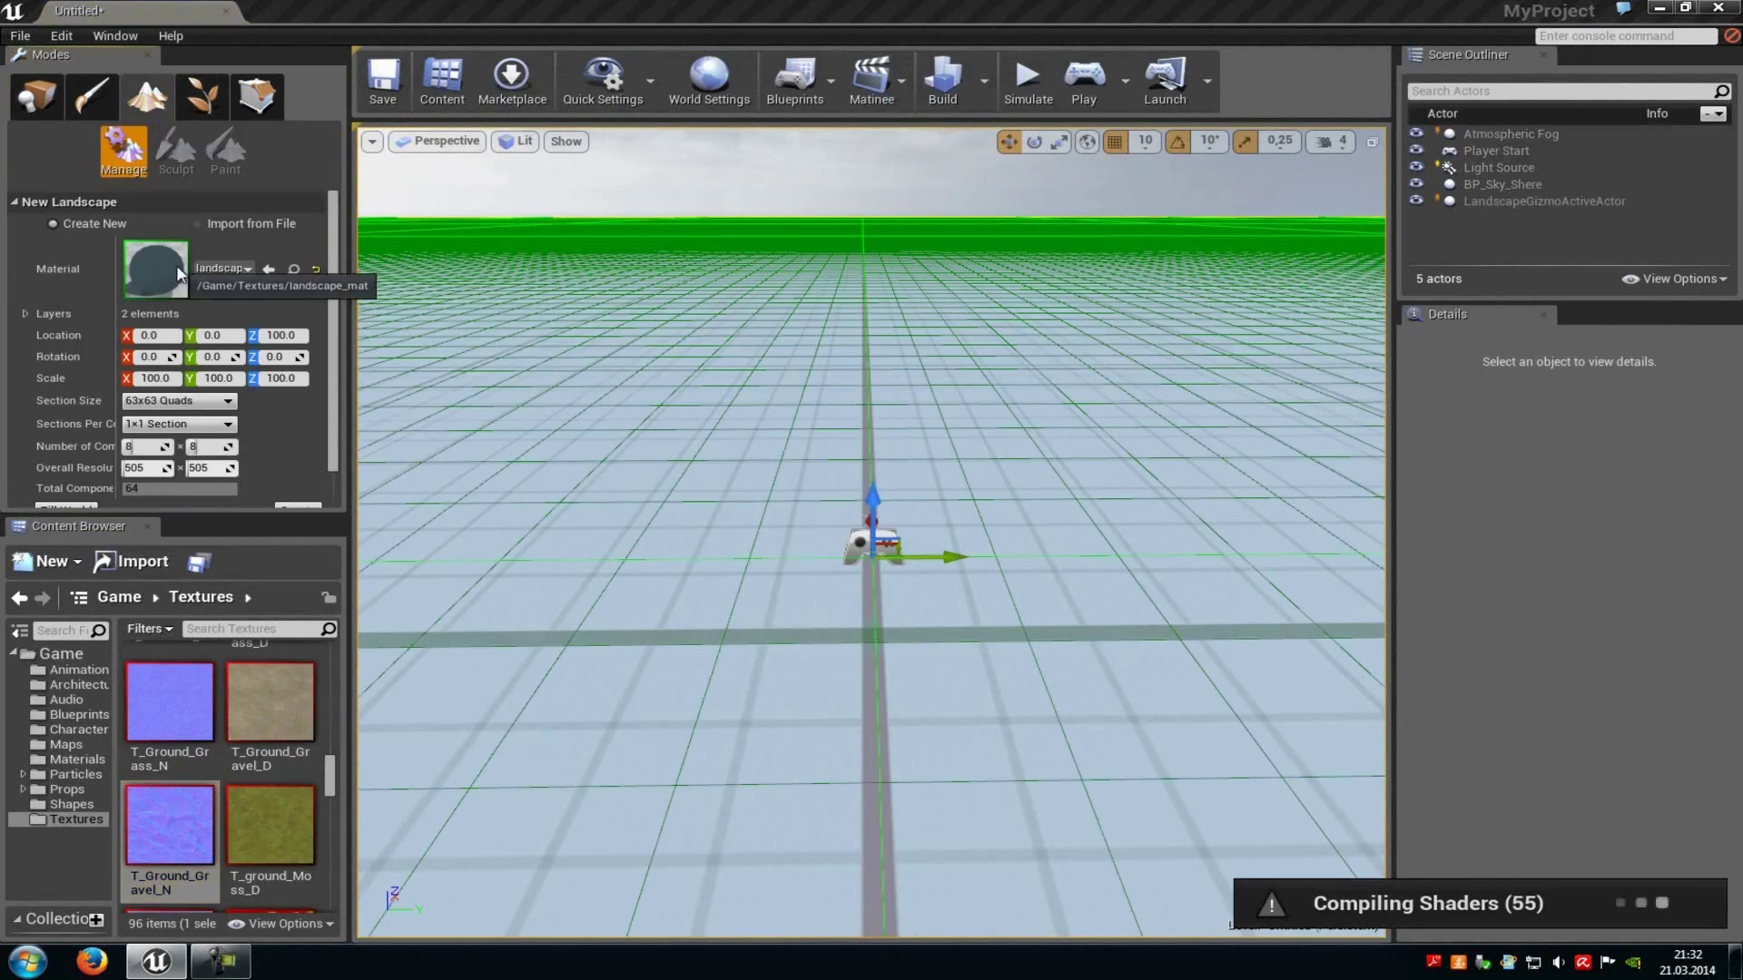
Step: Review the landscape's grass and dirt layers, and switch the new landscape to Import from File
left_click(25, 314)
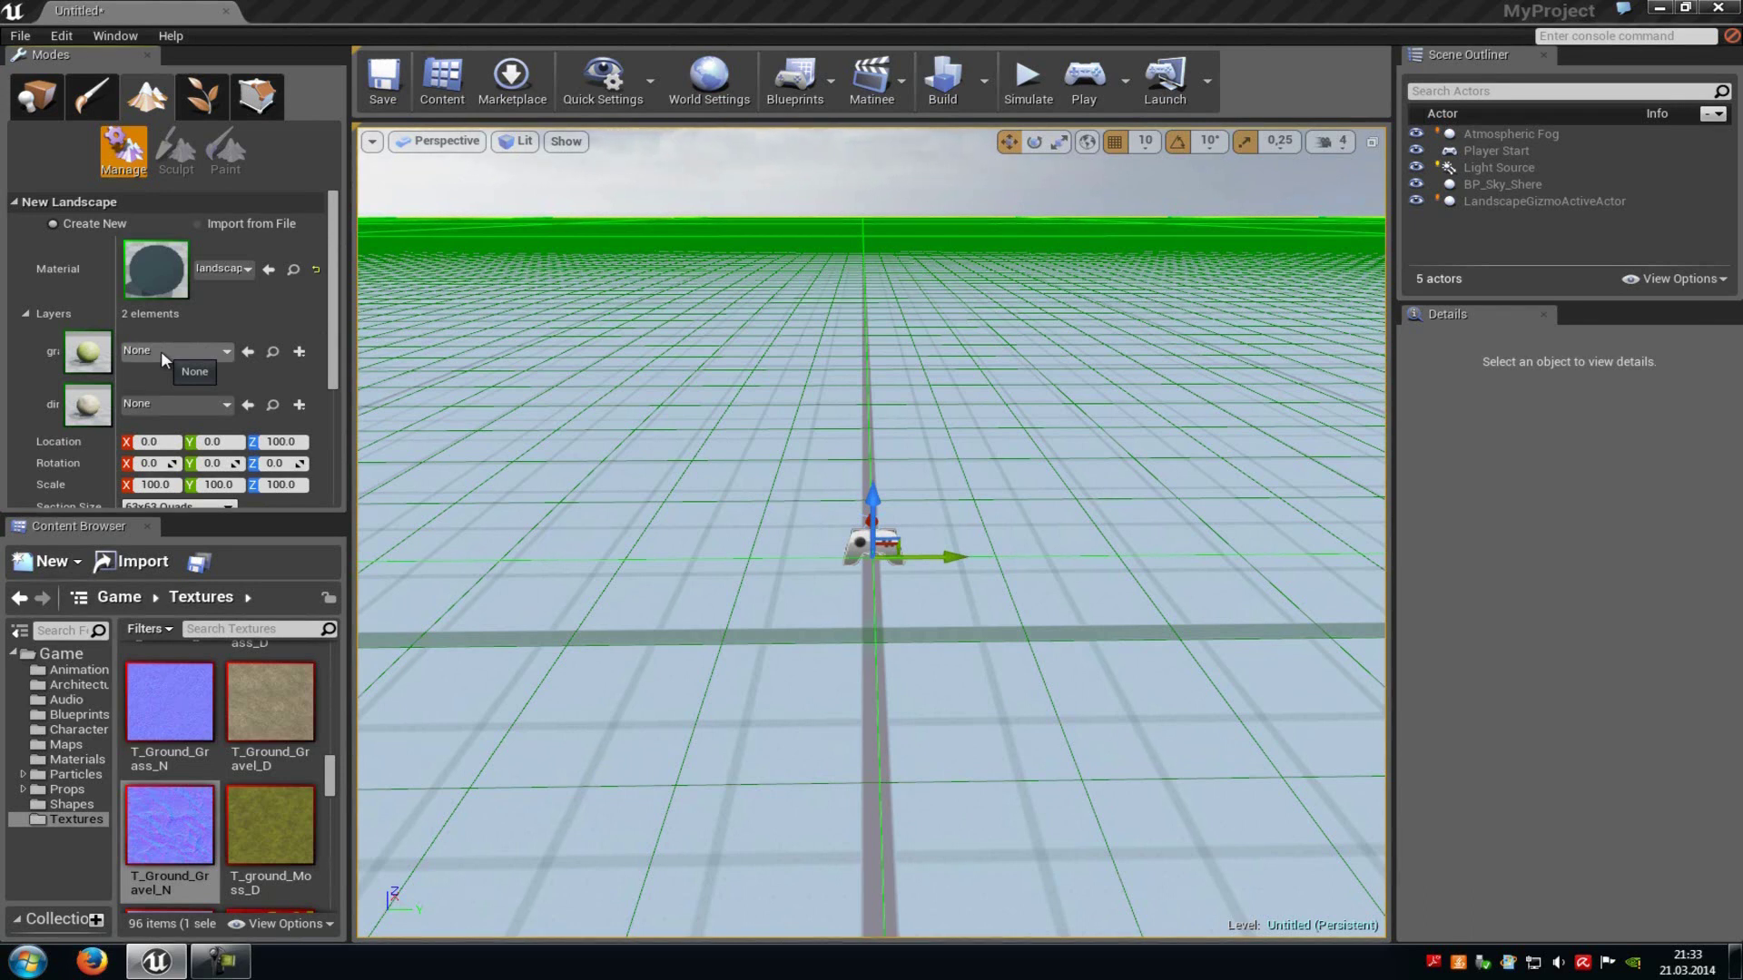
left_click(40, 311)
left_click(206, 222)
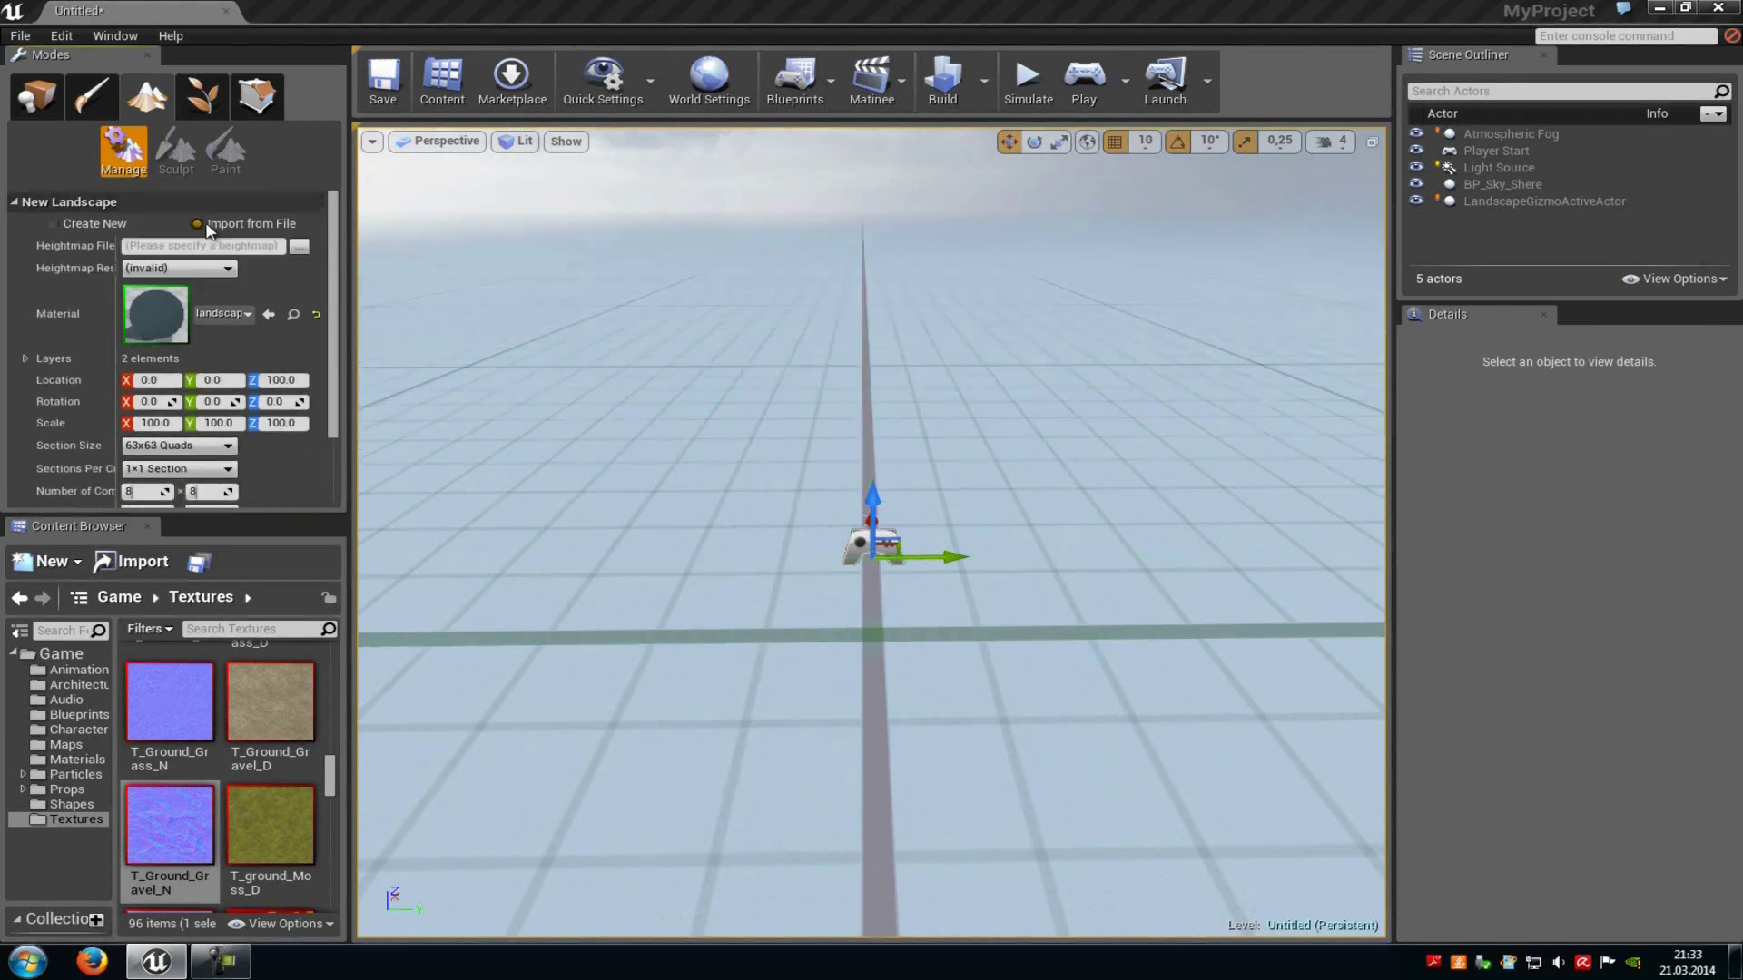
Step: Switch back to Create New and create the landscape with 63x63 quad sections, 1x1 section per component and 8 x 8 components
left_click(73, 227)
scroll(245, 287, "down", 2)
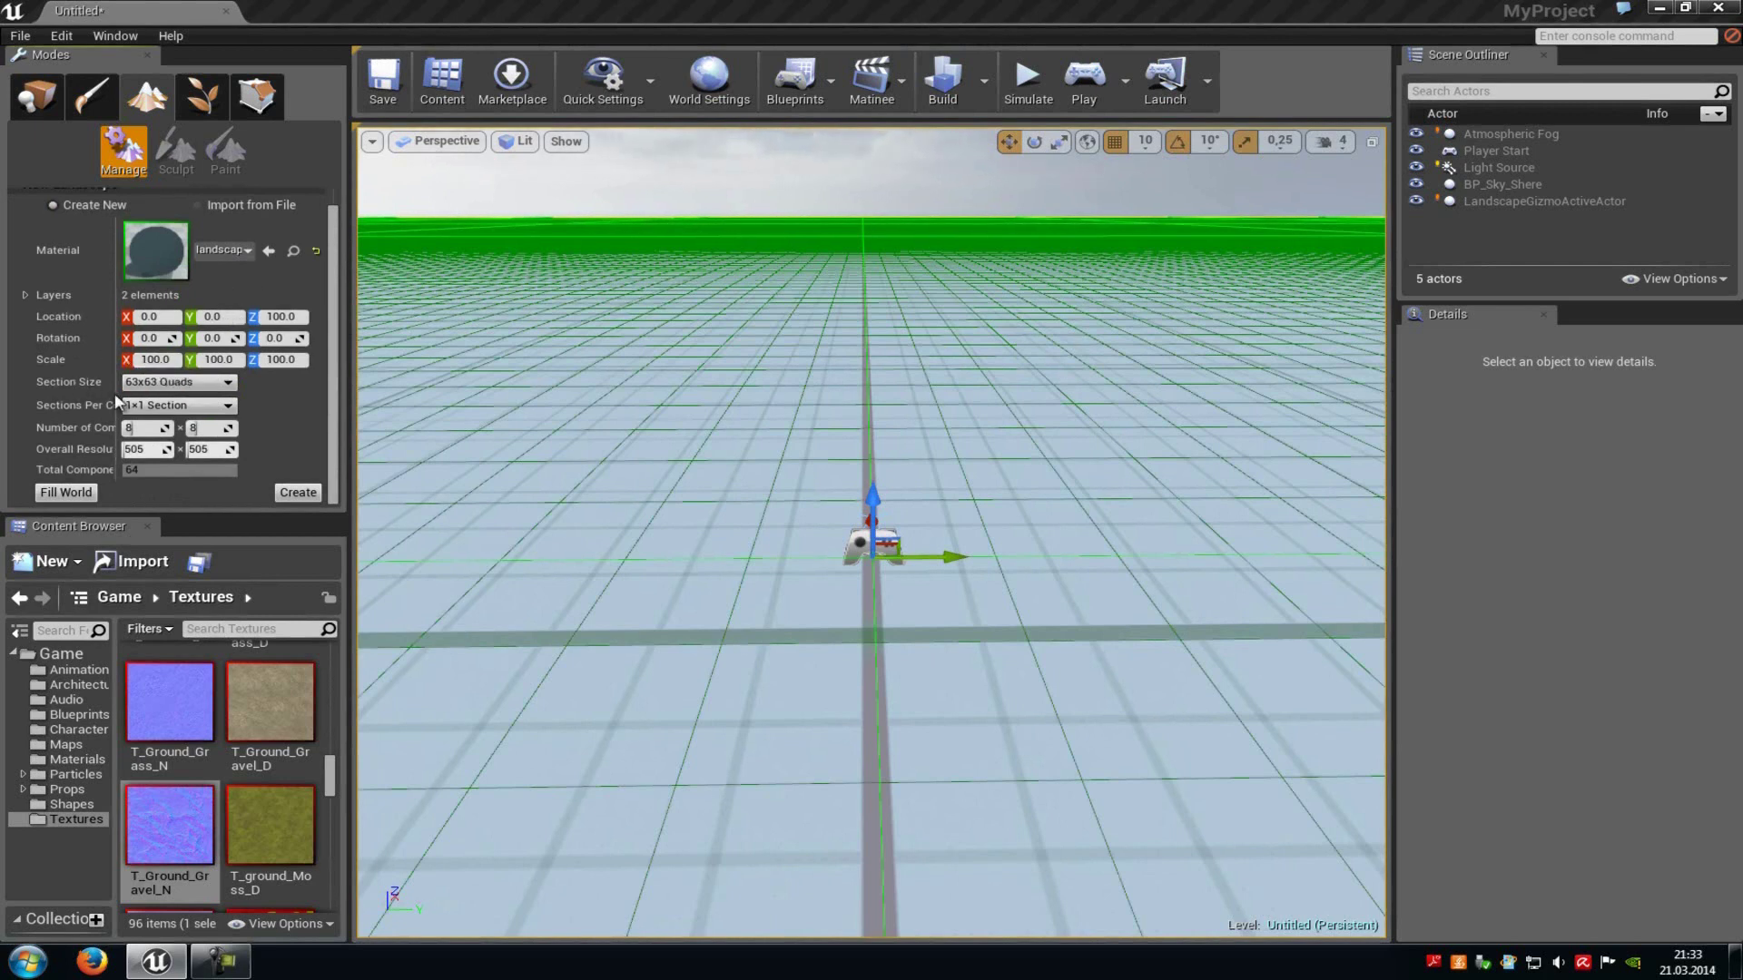
left_click_drag(117, 399, 174, 405)
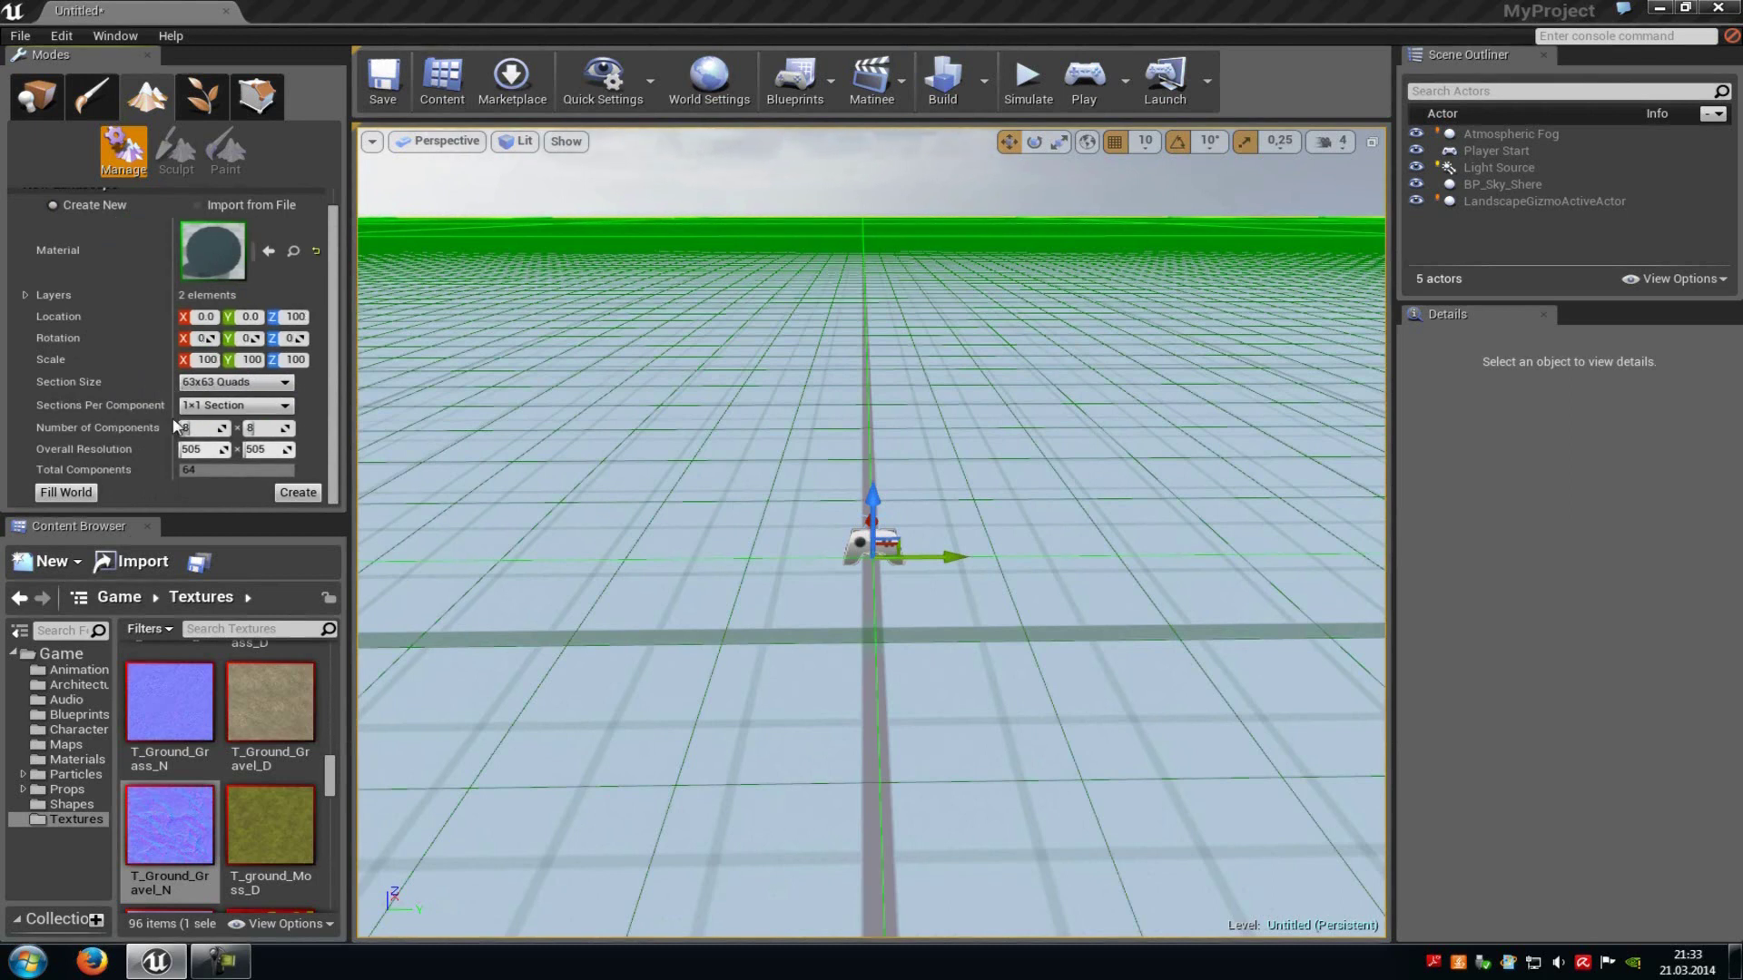
left_click_drag(175, 420, 127, 423)
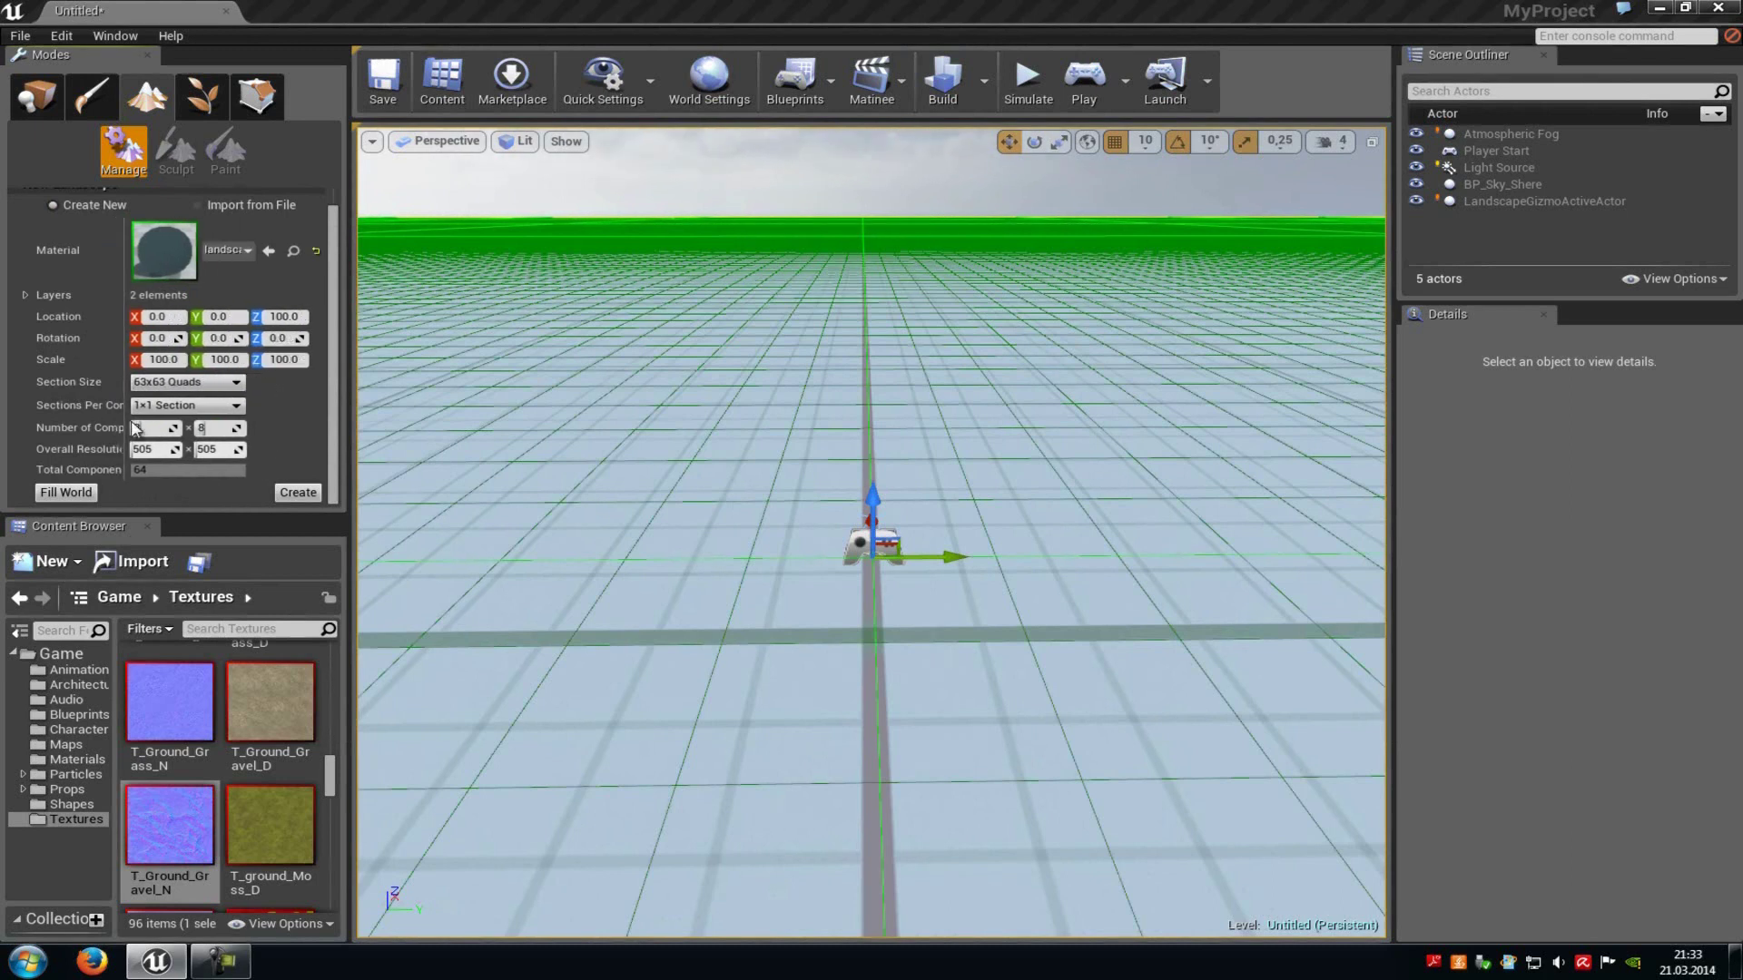
left_click(311, 495)
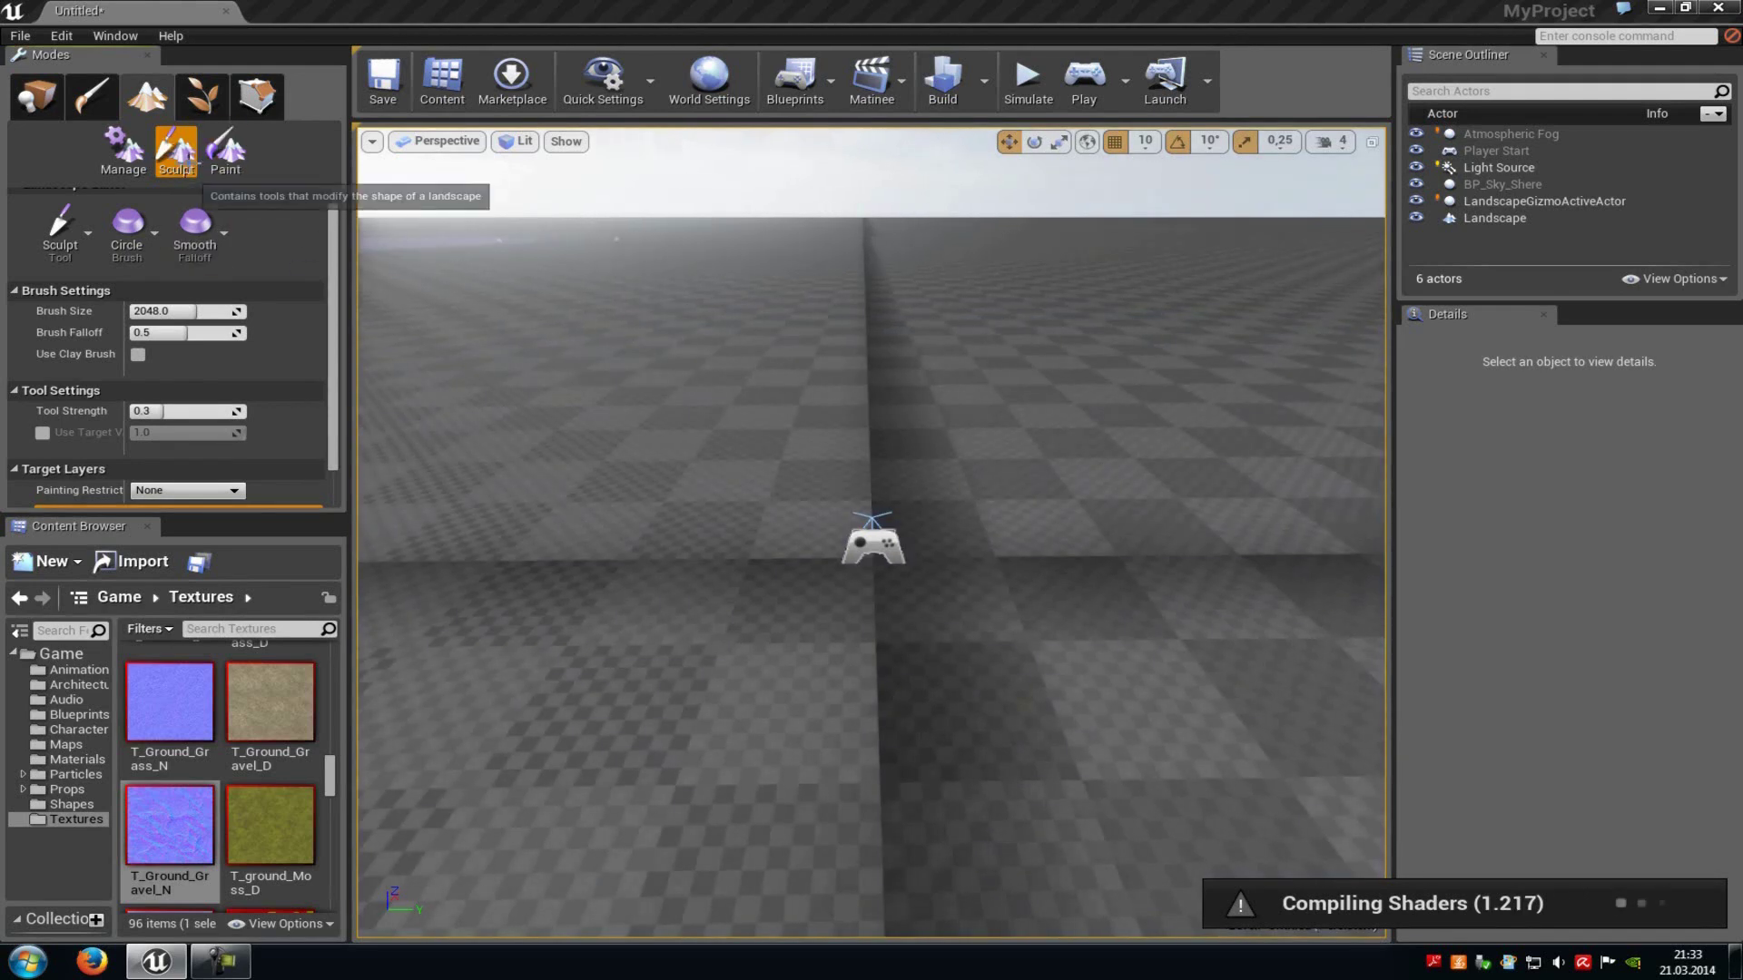
Step: Sculpt raised mounds on the new landscape with a brush size of about 362.5 and a tool strength of 1.0
scroll(266, 256, "up", 1)
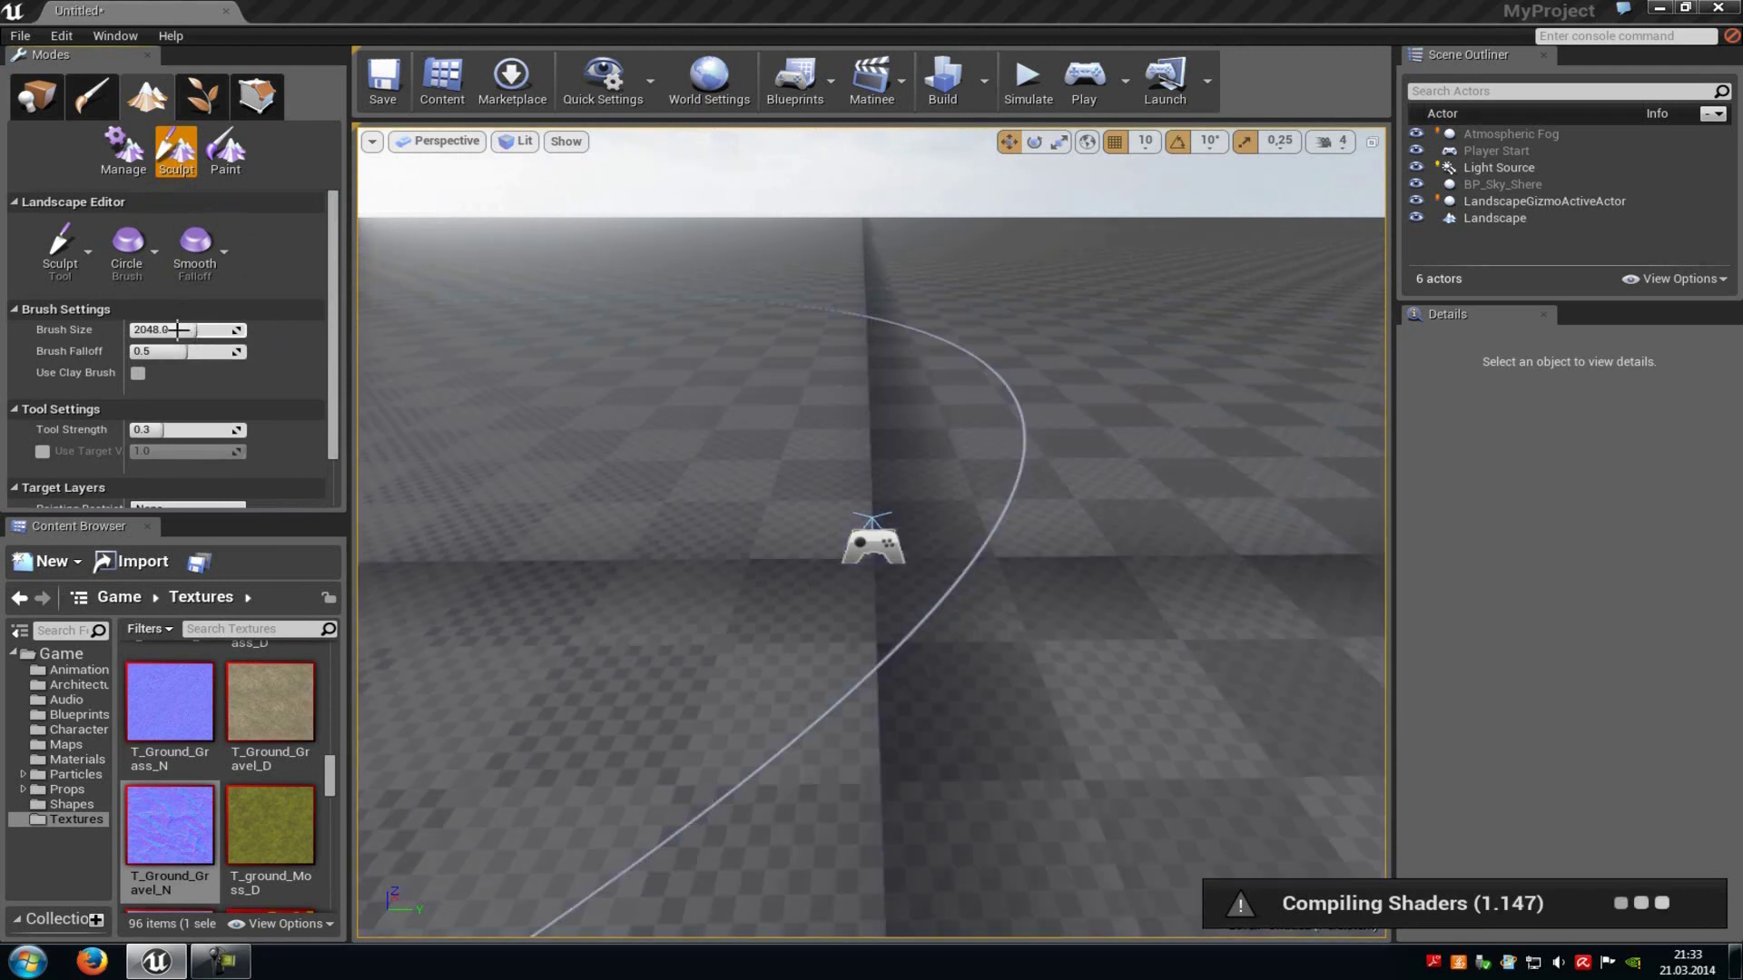
left_click_drag(180, 331, 142, 331)
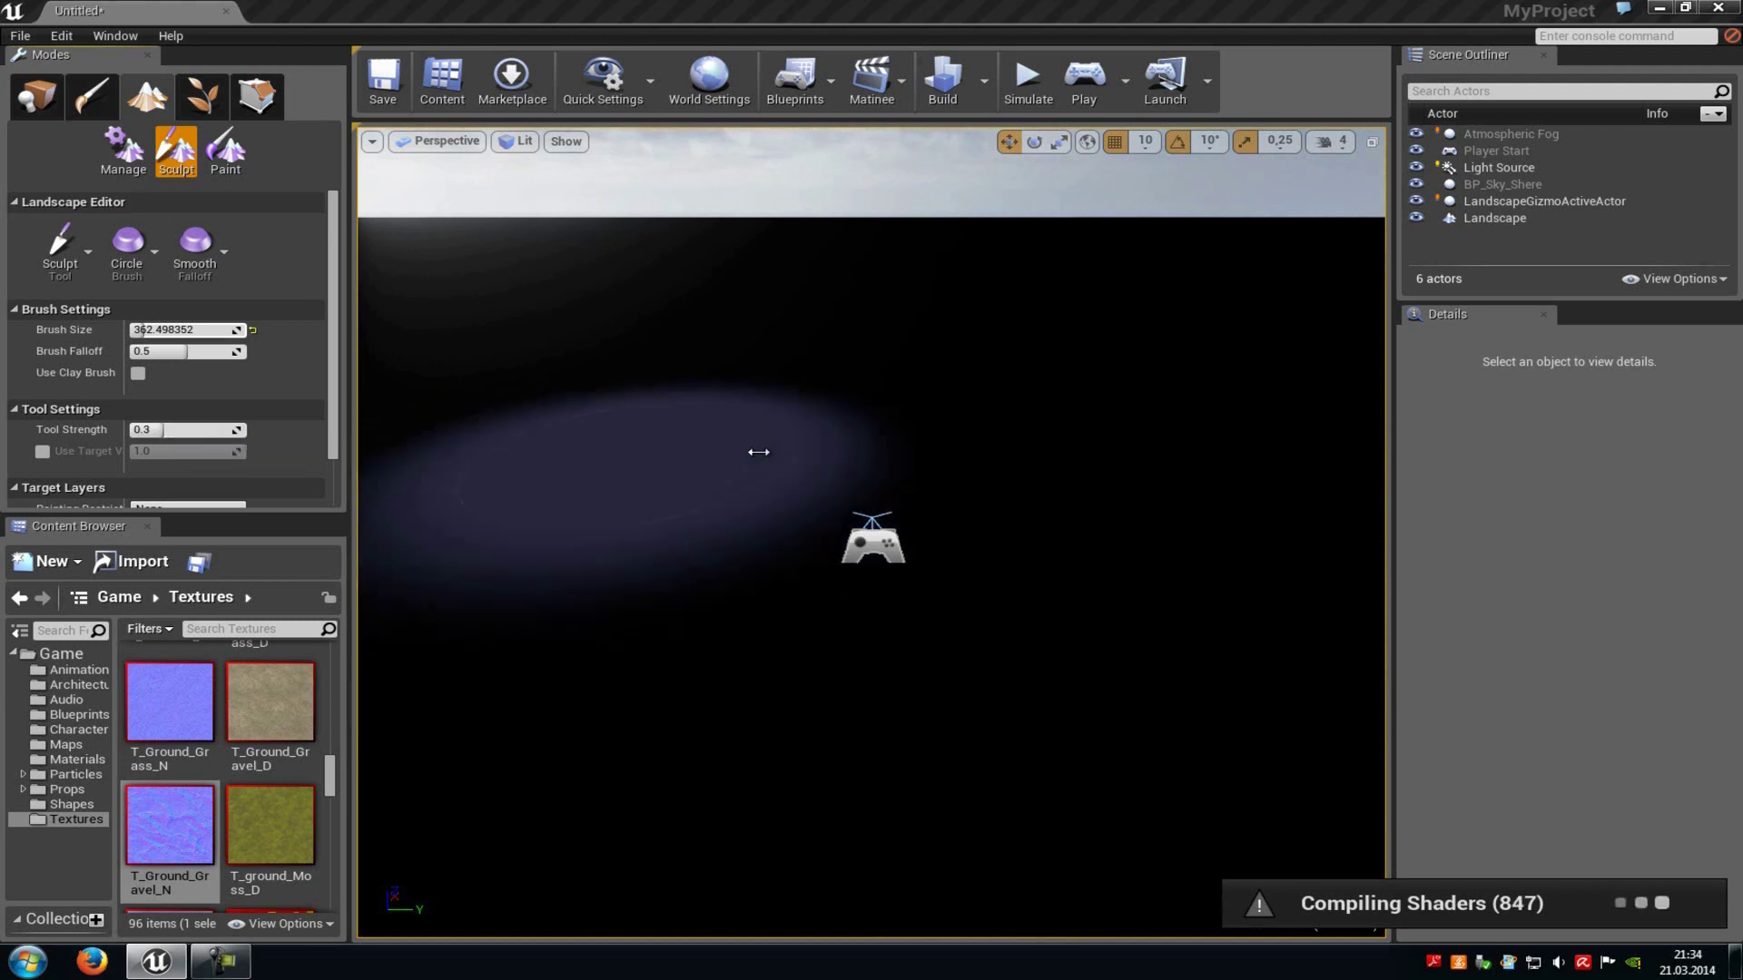
mouse_move(778, 461)
left_mouse_down()
mouse_move(821, 472)
mouse_move(798, 471)
left_mouse_up()
left_click_drag(156, 429, 250, 427)
right_click_drag(1038, 460, 1089, 474)
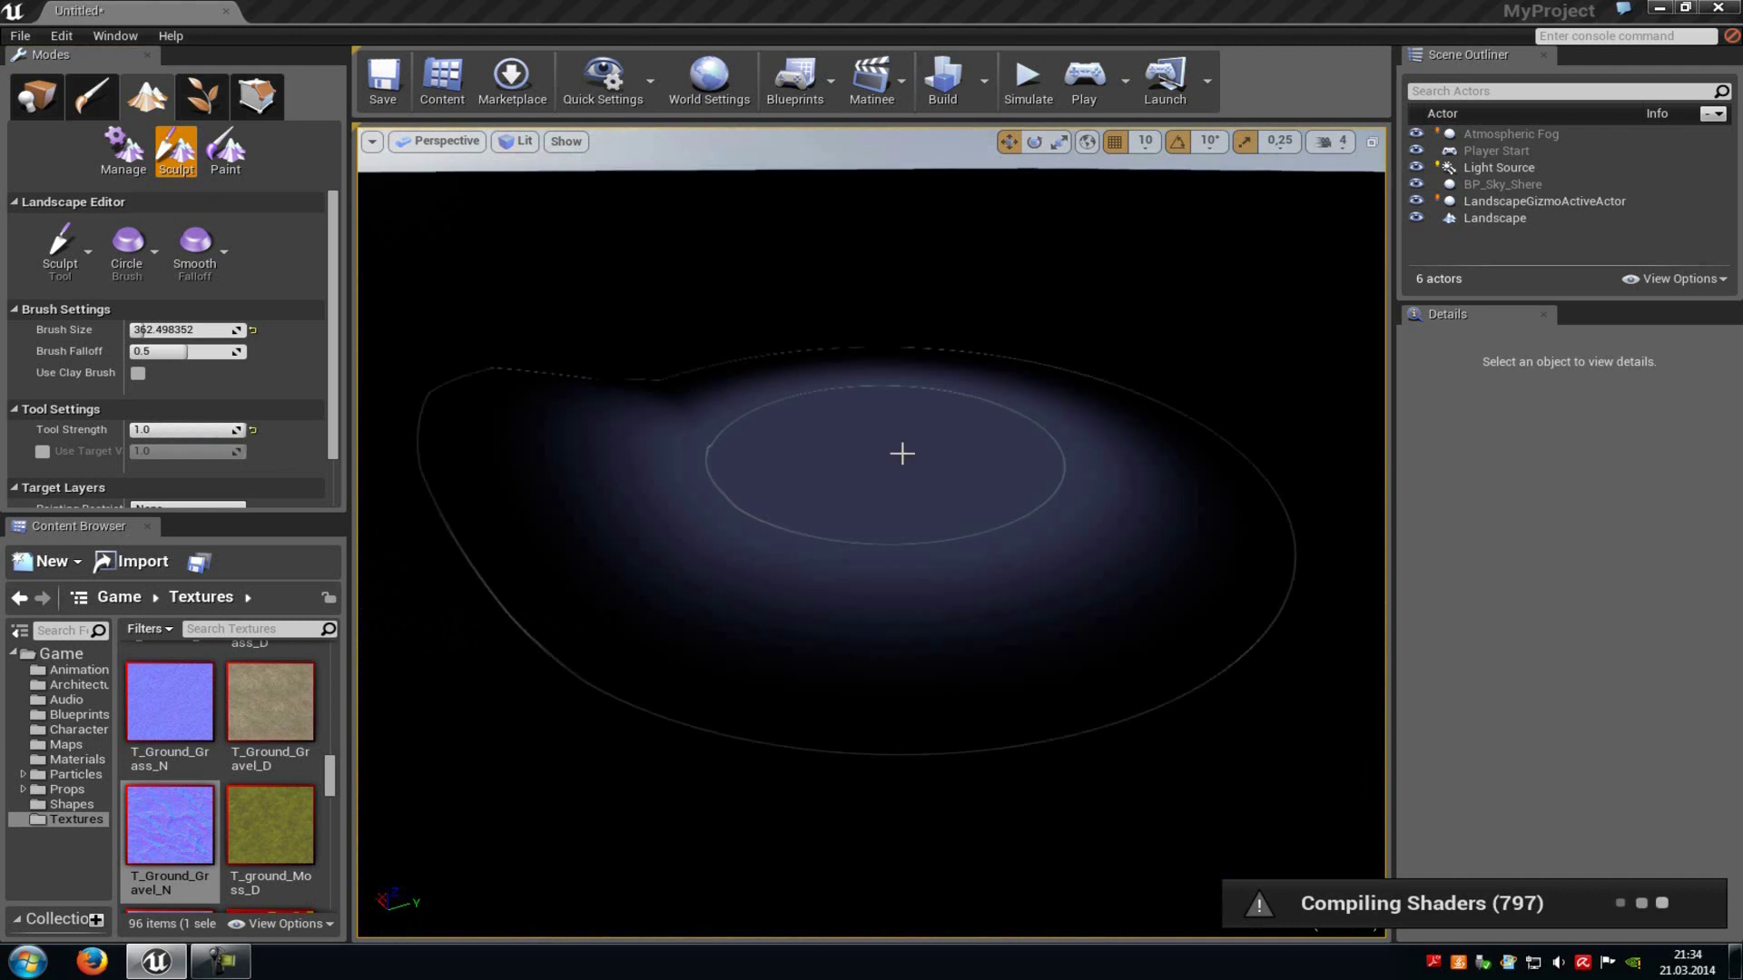
left_click_drag(1000, 437, 965, 438)
mouse_move(966, 438)
right_mouse_down()
mouse_move(992, 372)
mouse_move(895, 373)
mouse_move(1023, 390)
mouse_move(1023, 405)
mouse_move(1009, 397)
right_mouse_up()
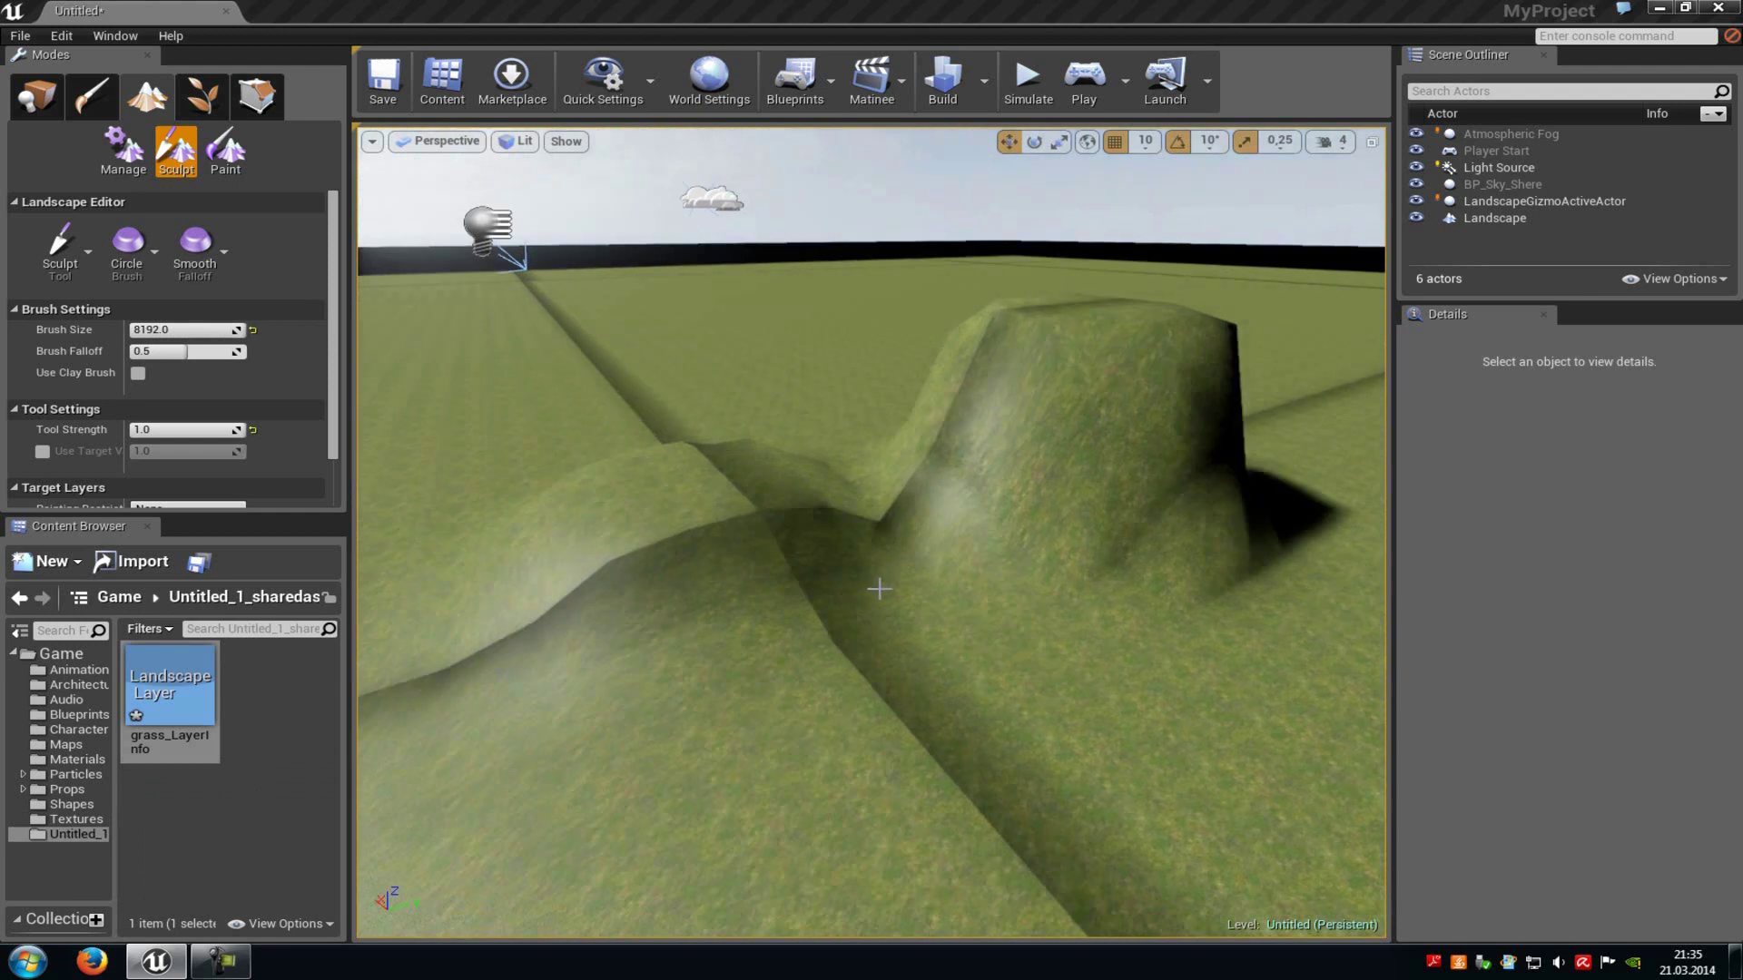
Step: Keep the Sculpt tool, set the brush size to about 861.4 and raise the steep hill higher and wider
mouse_move(879, 589)
right_mouse_down()
mouse_move(854, 645)
mouse_move(817, 654)
mouse_move(657, 475)
mouse_move(764, 497)
mouse_move(771, 447)
mouse_move(741, 418)
mouse_move(901, 764)
mouse_move(894, 686)
right_mouse_up()
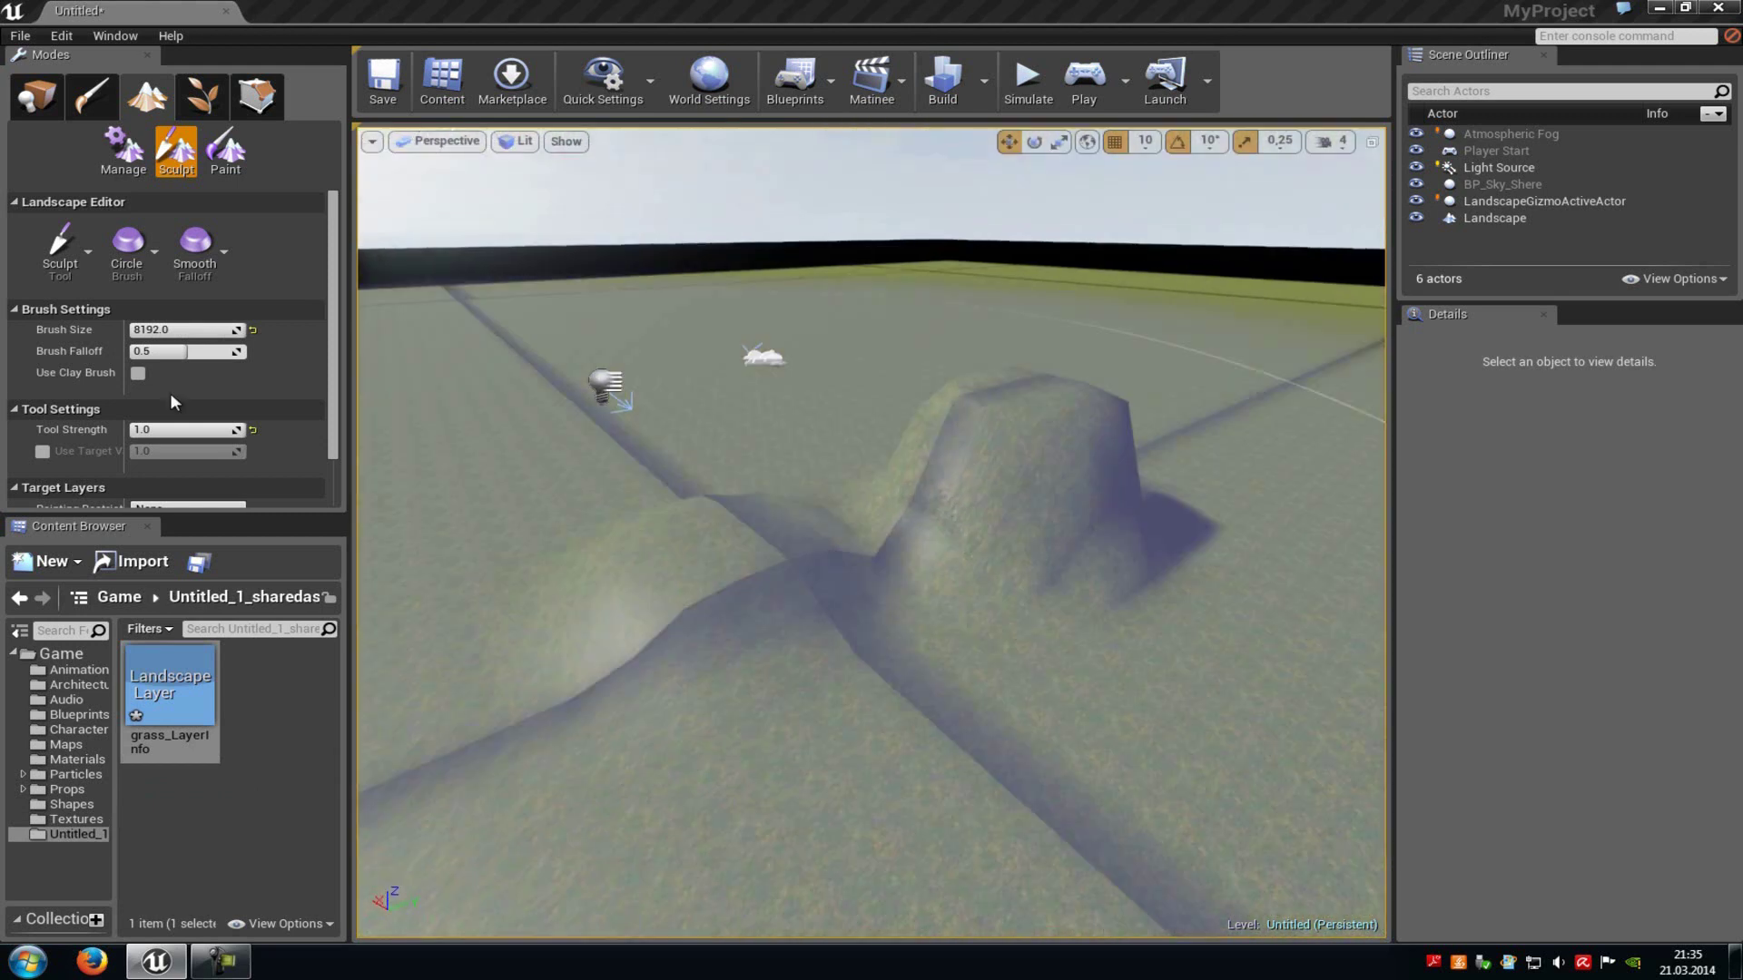
scroll(171, 392, "down", 3)
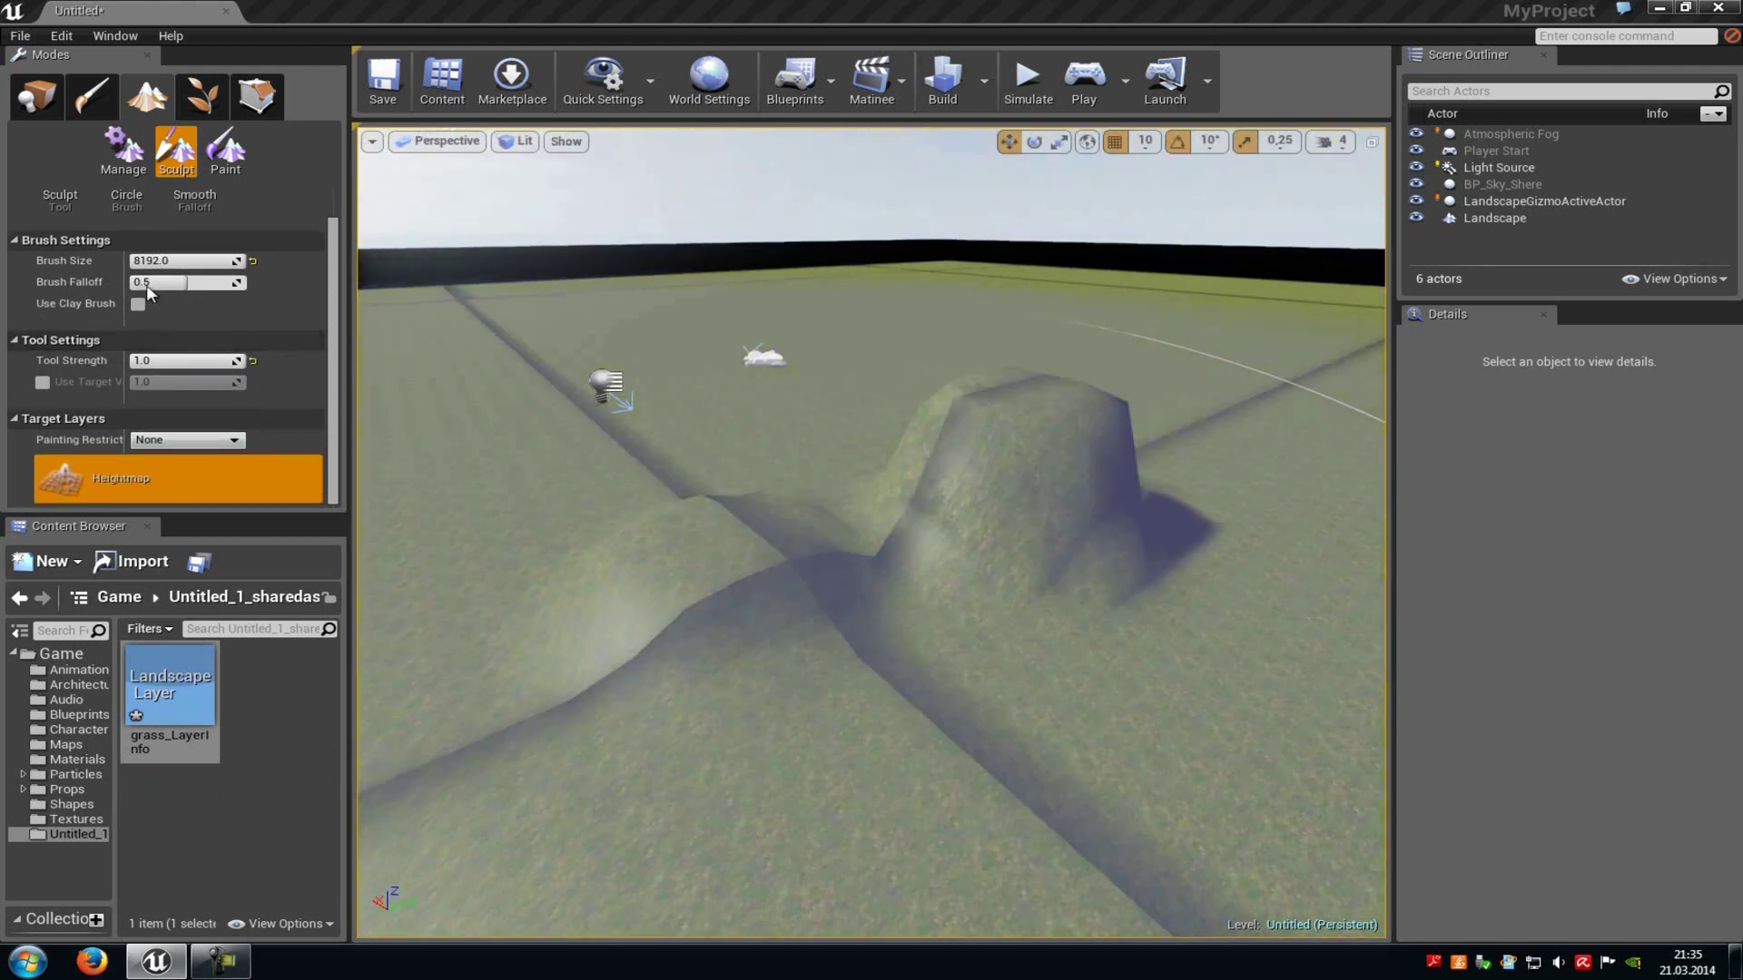
scroll(137, 291, "up", 3)
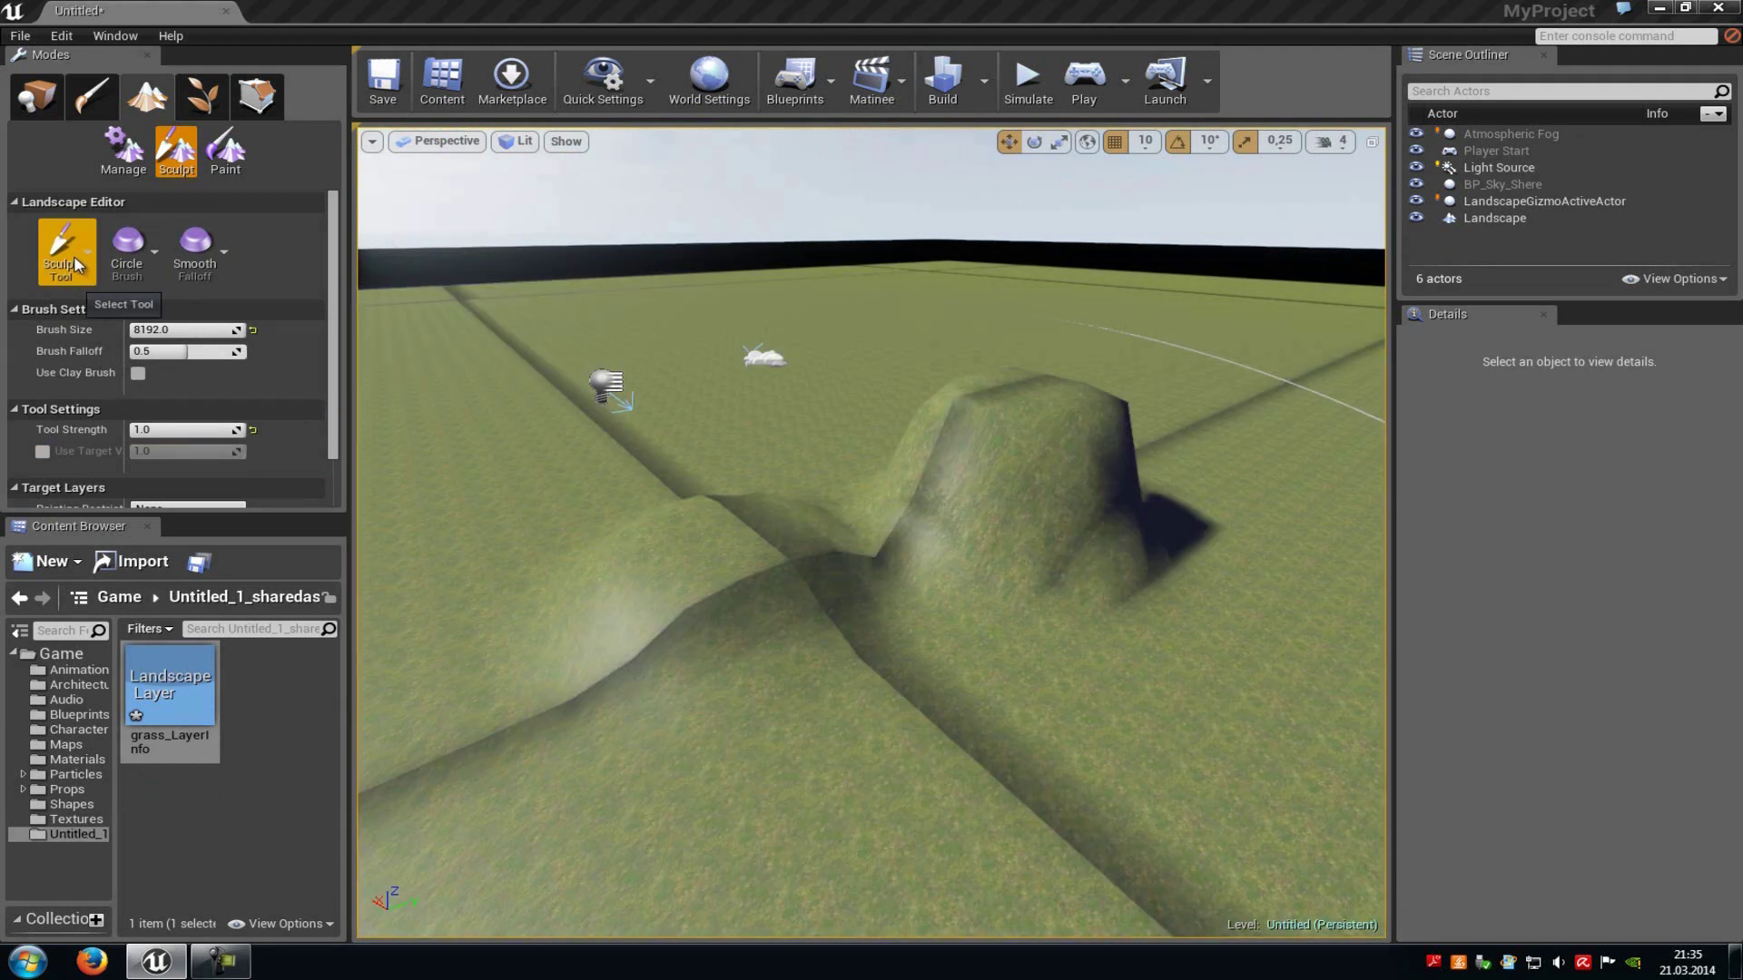
left_click(75, 258)
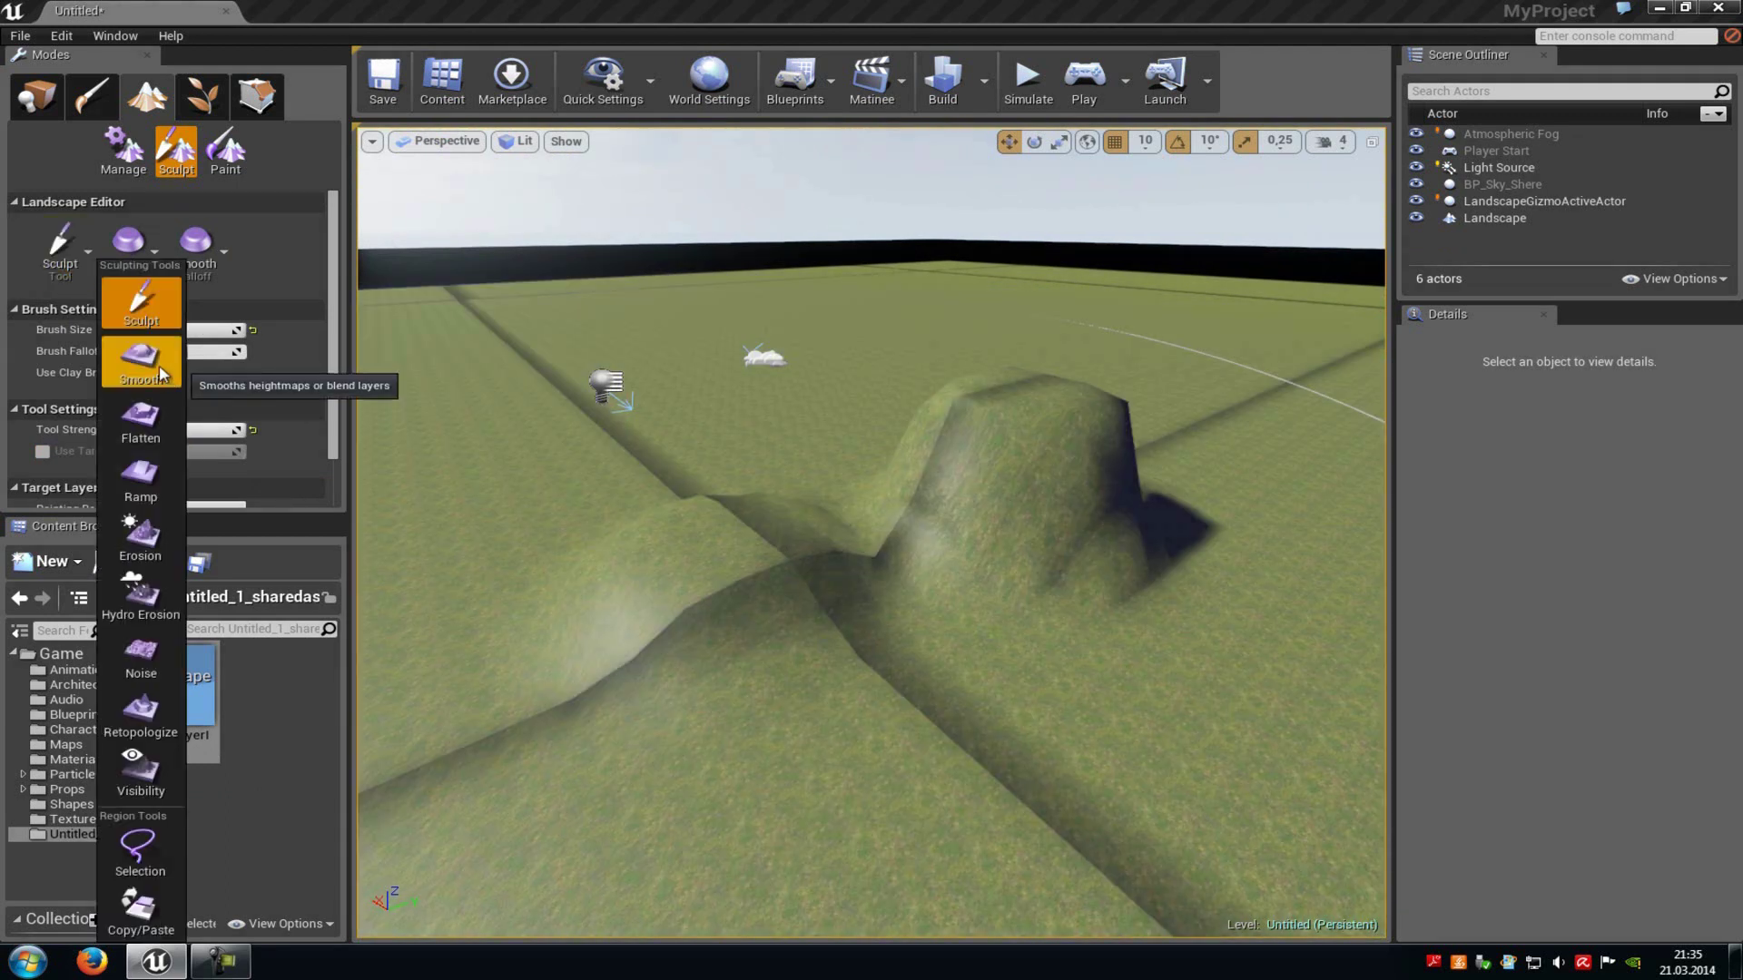
left_click(155, 316)
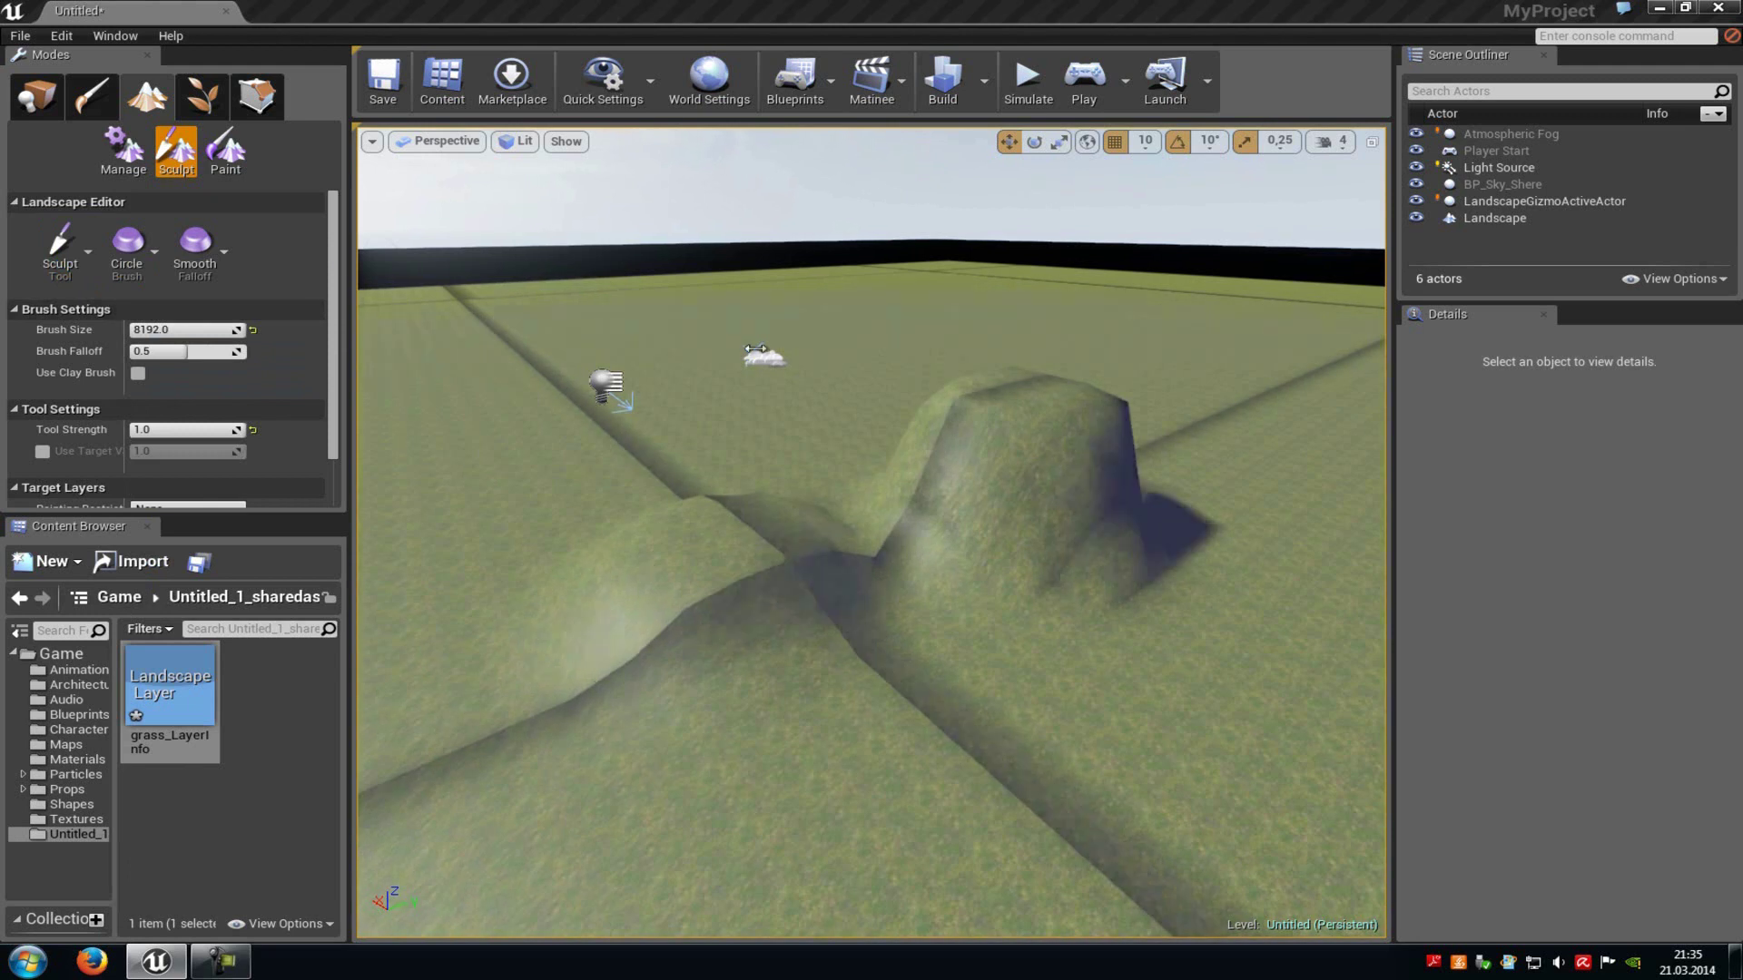
left_click_drag(193, 331, 161, 332)
right_click_drag(957, 503, 1064, 468)
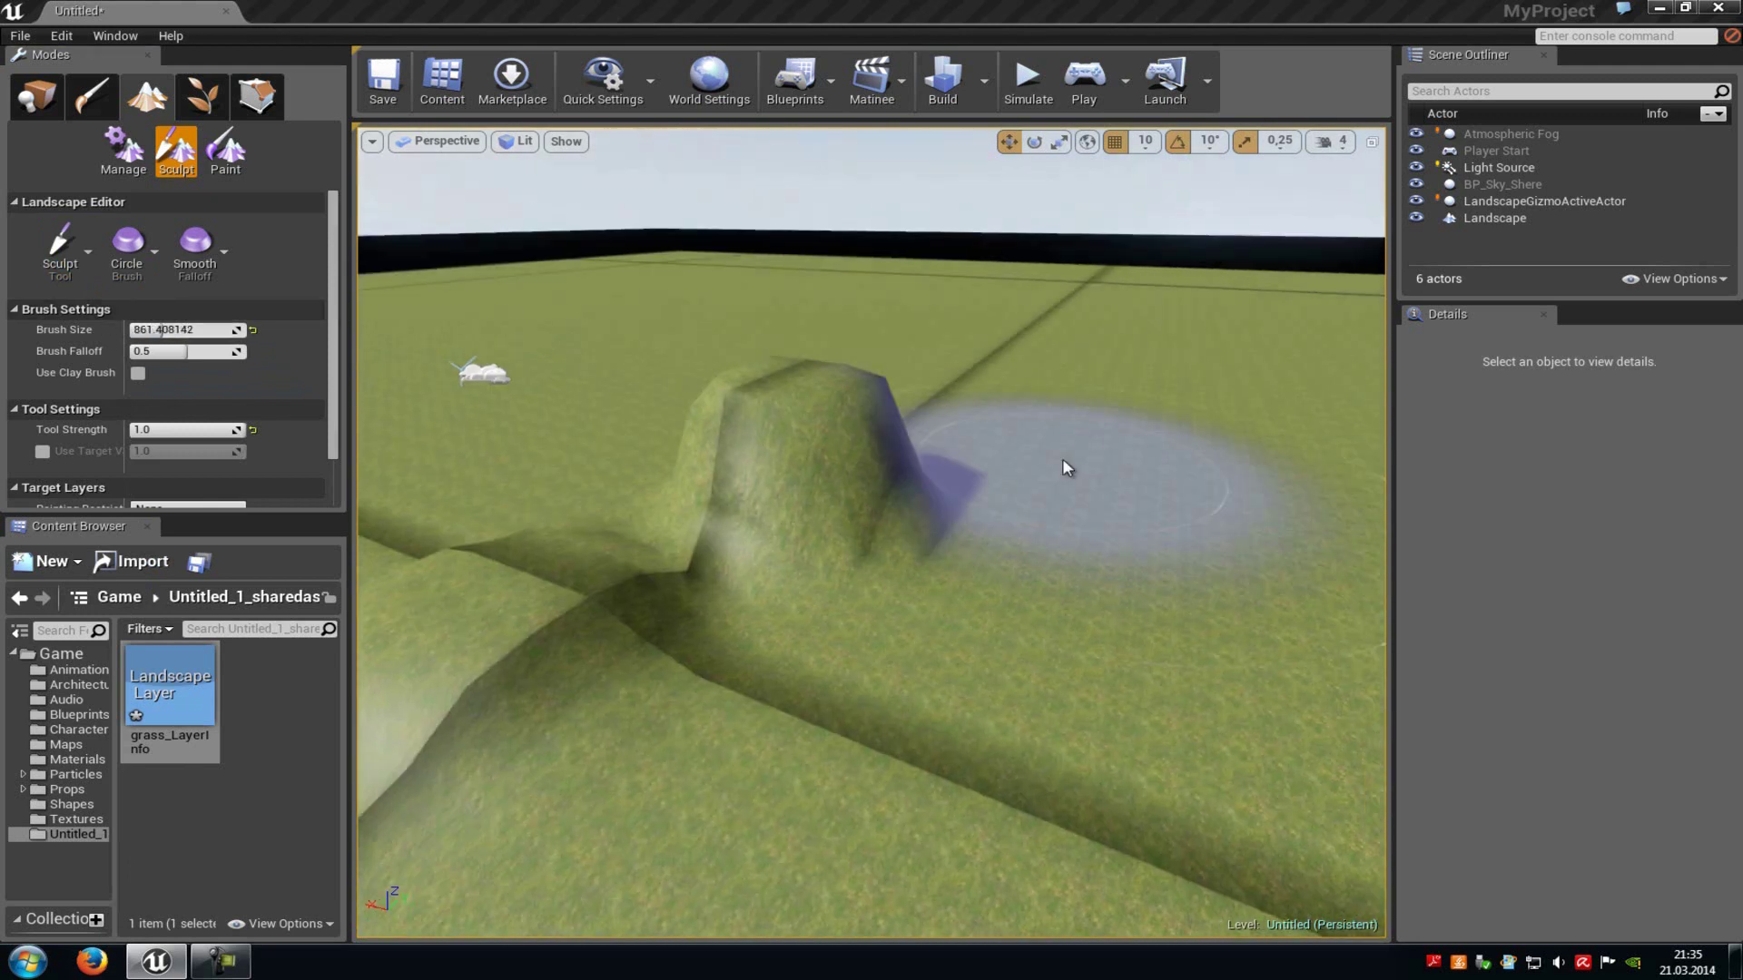
left_click_drag(1064, 467, 1024, 467)
mouse_move(1024, 467)
right_mouse_down()
mouse_move(1010, 345)
mouse_move(986, 434)
right_mouse_up()
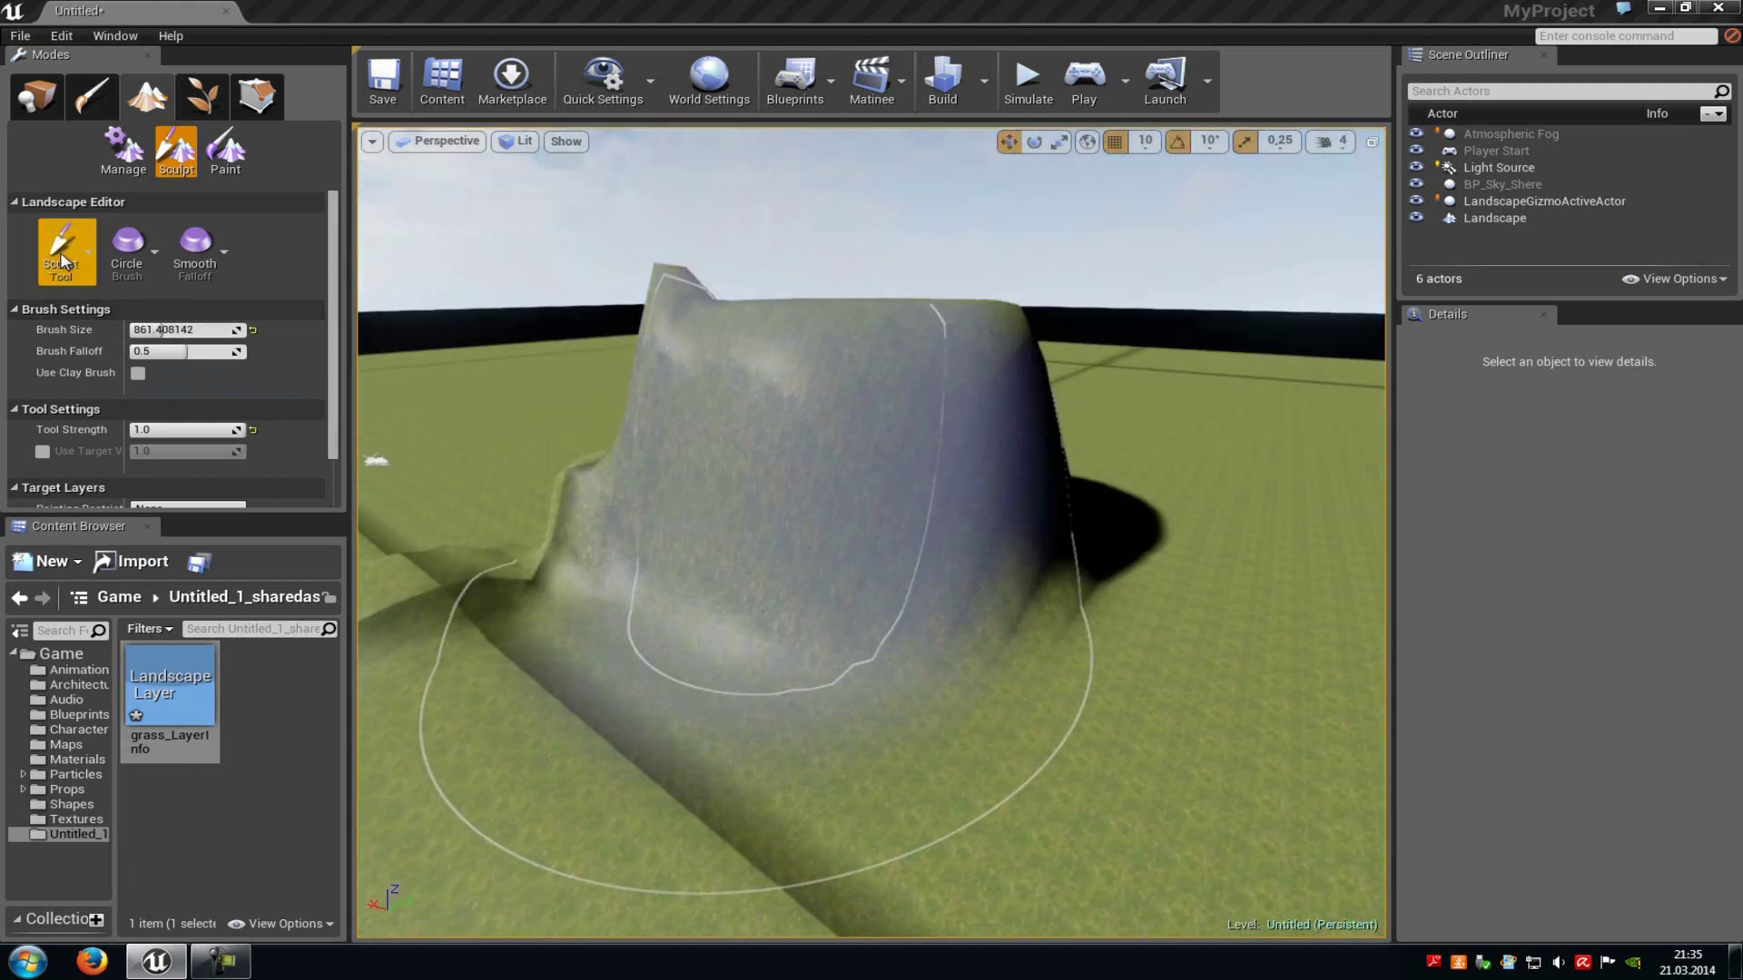
Step: Soften the slopes of the raised hill with the Smooth tool
left_click(62, 254)
left_click(151, 368)
mouse_move(581, 445)
left_mouse_down()
mouse_move(692, 374)
mouse_move(656, 433)
mouse_move(798, 533)
left_mouse_up()
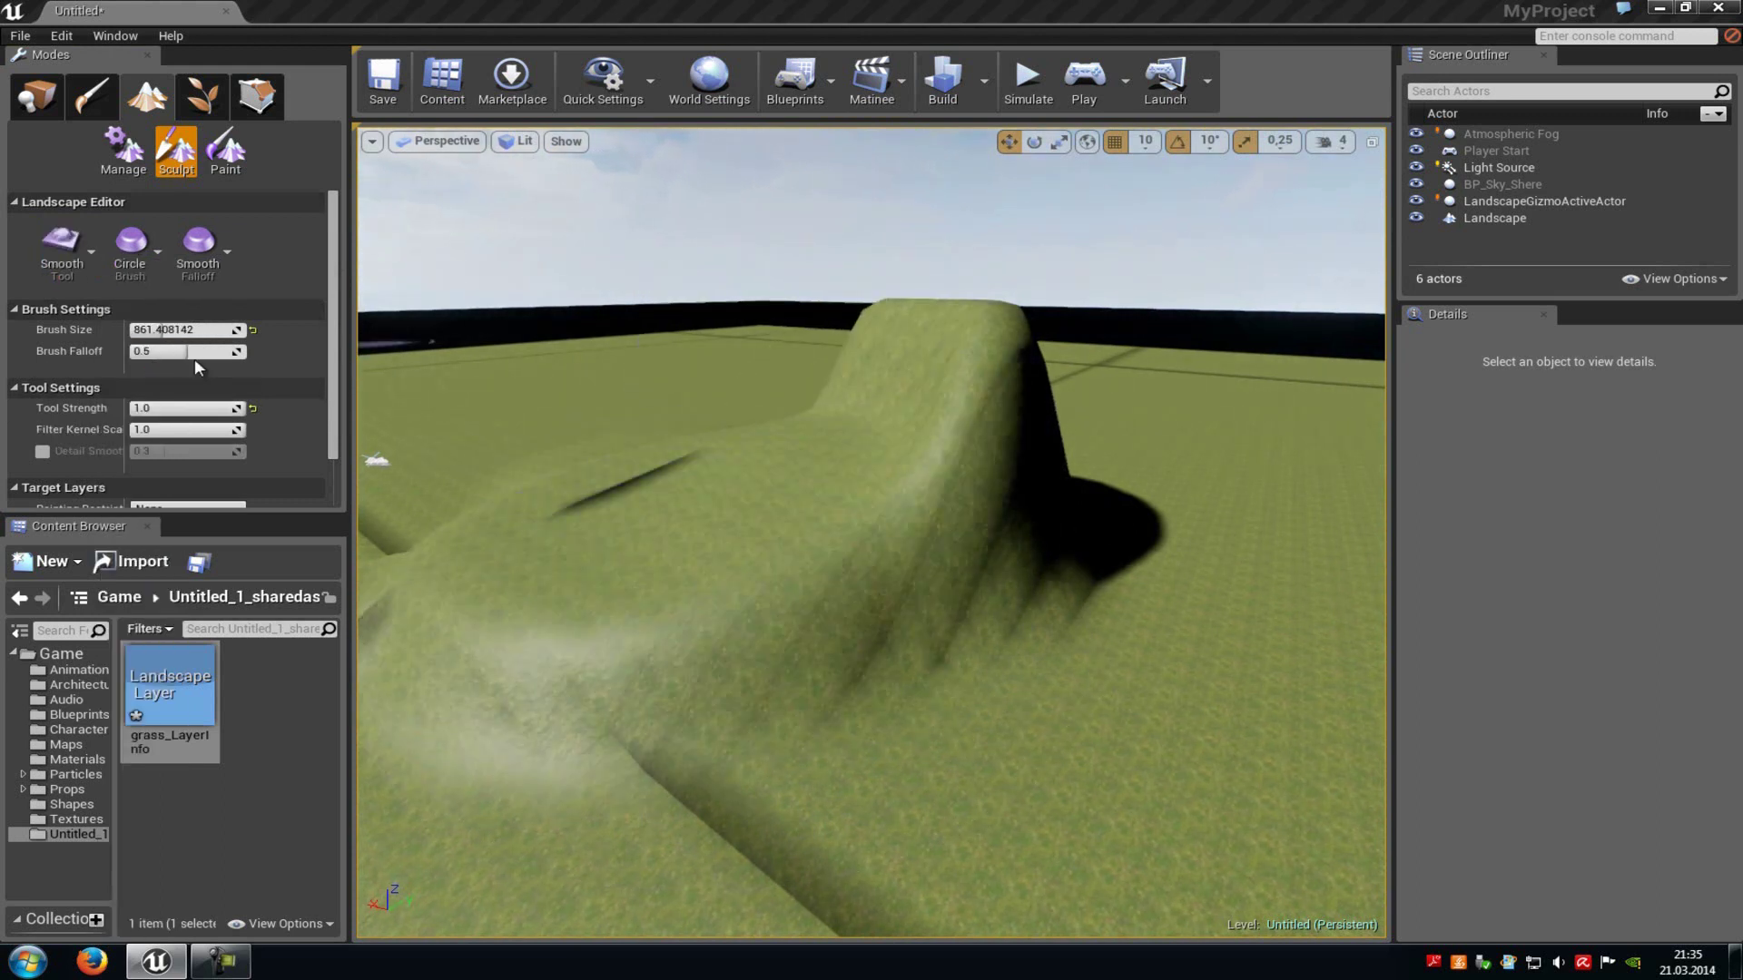
Step: Level the hill into a broad plateau using the Flatten tool with Flatten Mode set to Both
left_click(59, 258)
left_click(158, 427)
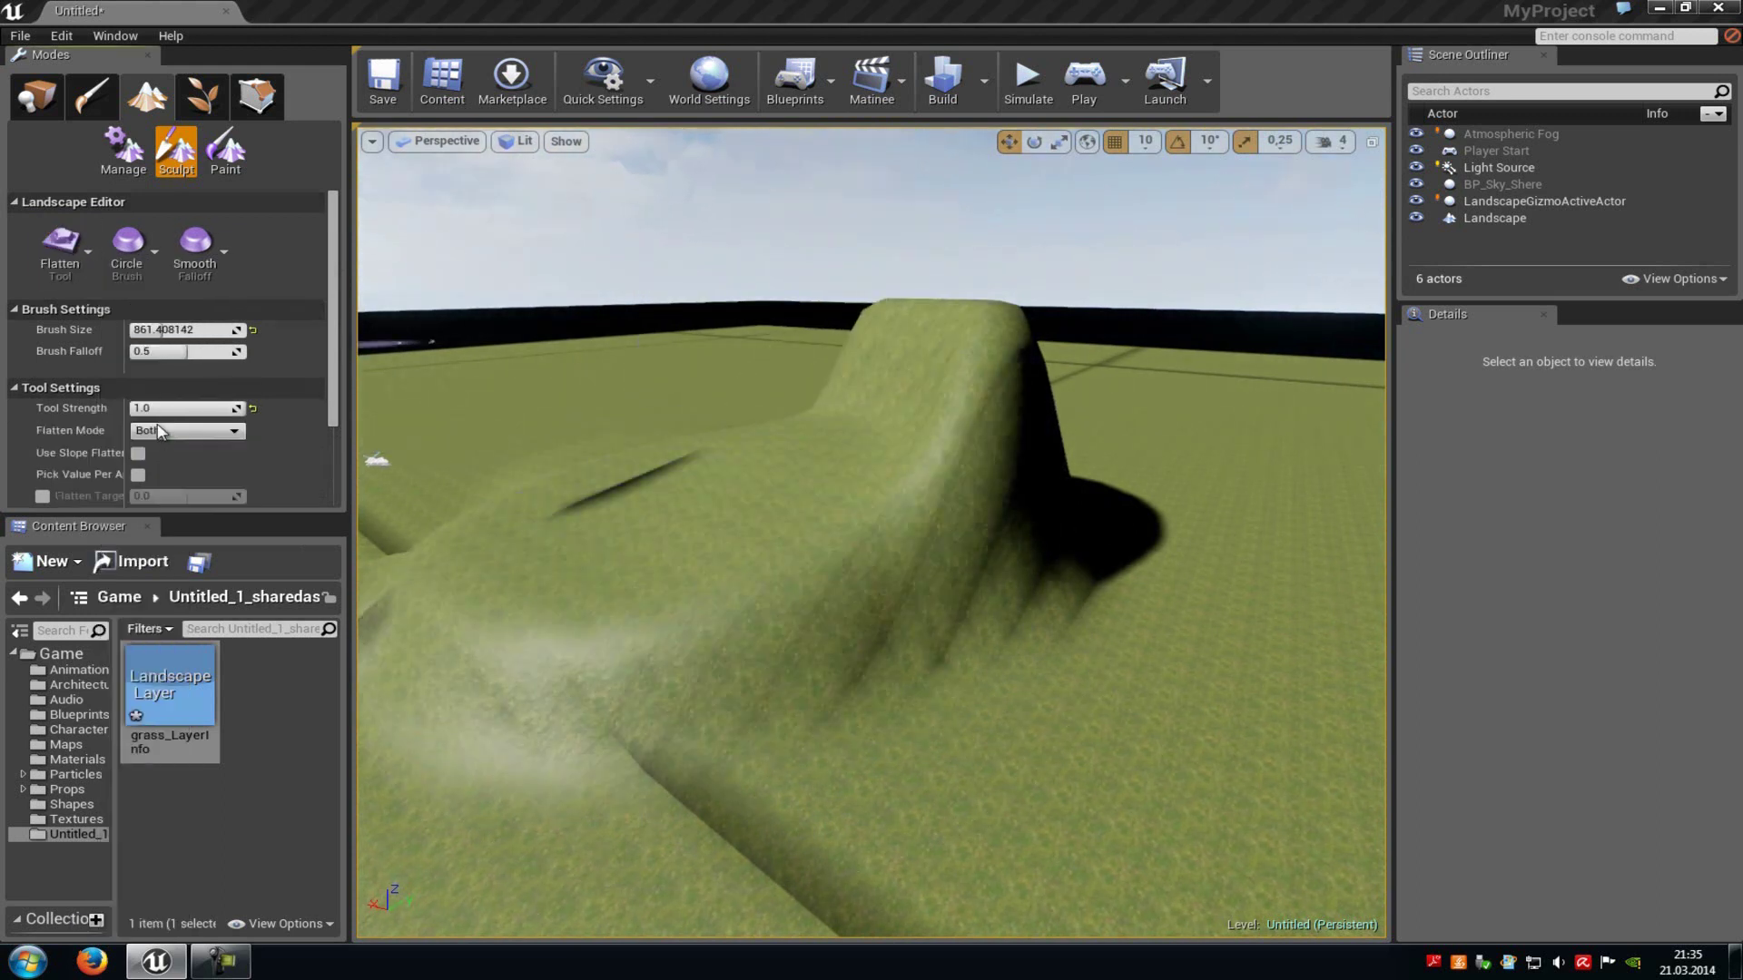
mouse_move(922, 576)
left_mouse_down()
mouse_move(783, 483)
mouse_move(887, 439)
mouse_move(717, 454)
left_mouse_up()
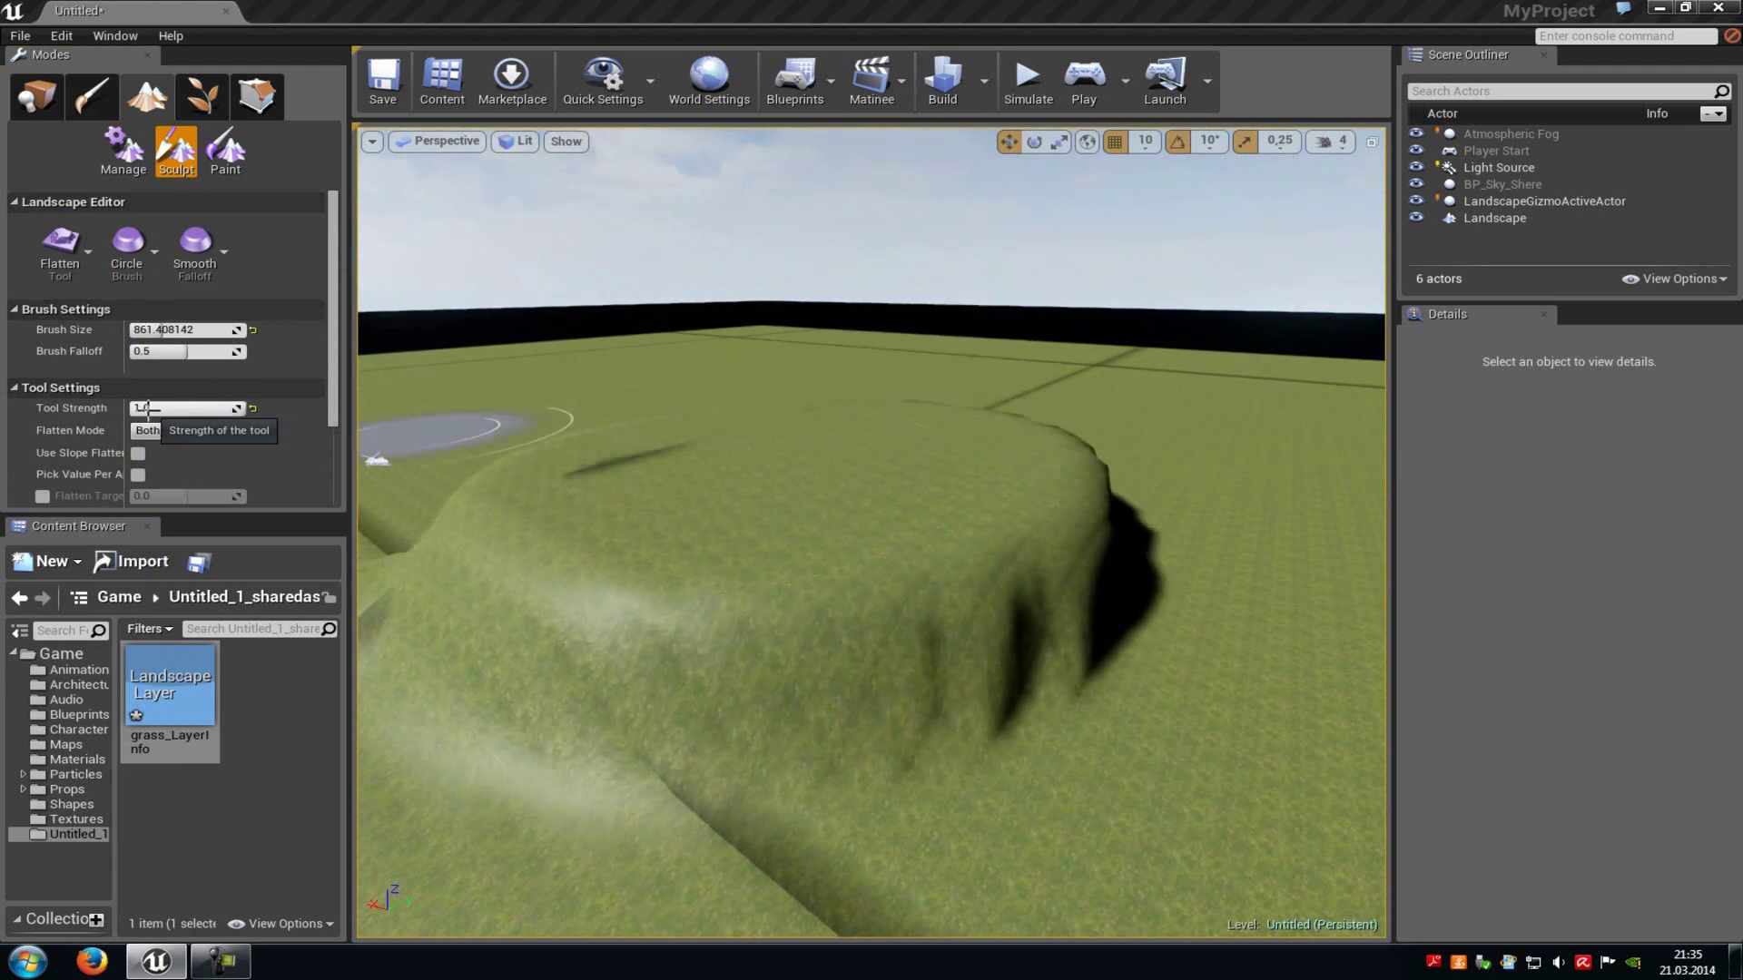
right_click_drag(851, 405, 935, 450)
mouse_move(907, 441)
left_mouse_down()
mouse_move(1053, 427)
mouse_move(895, 341)
left_mouse_up()
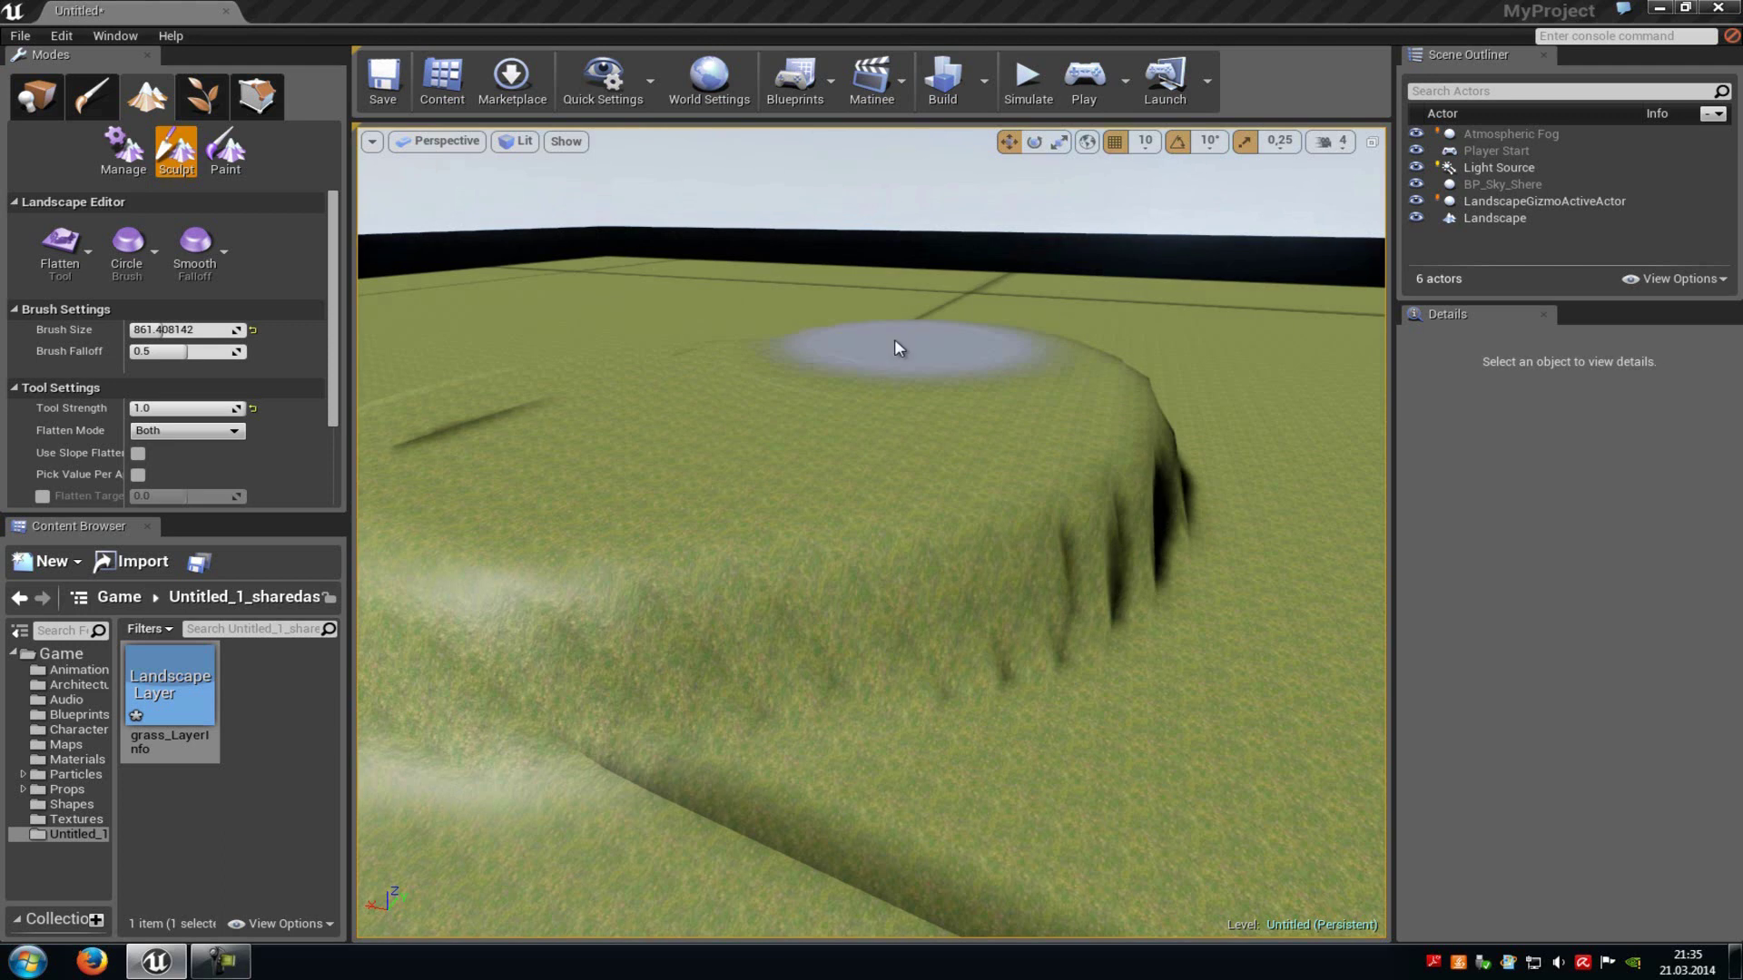
key("s")
right_click_drag(650, 368, 805, 409)
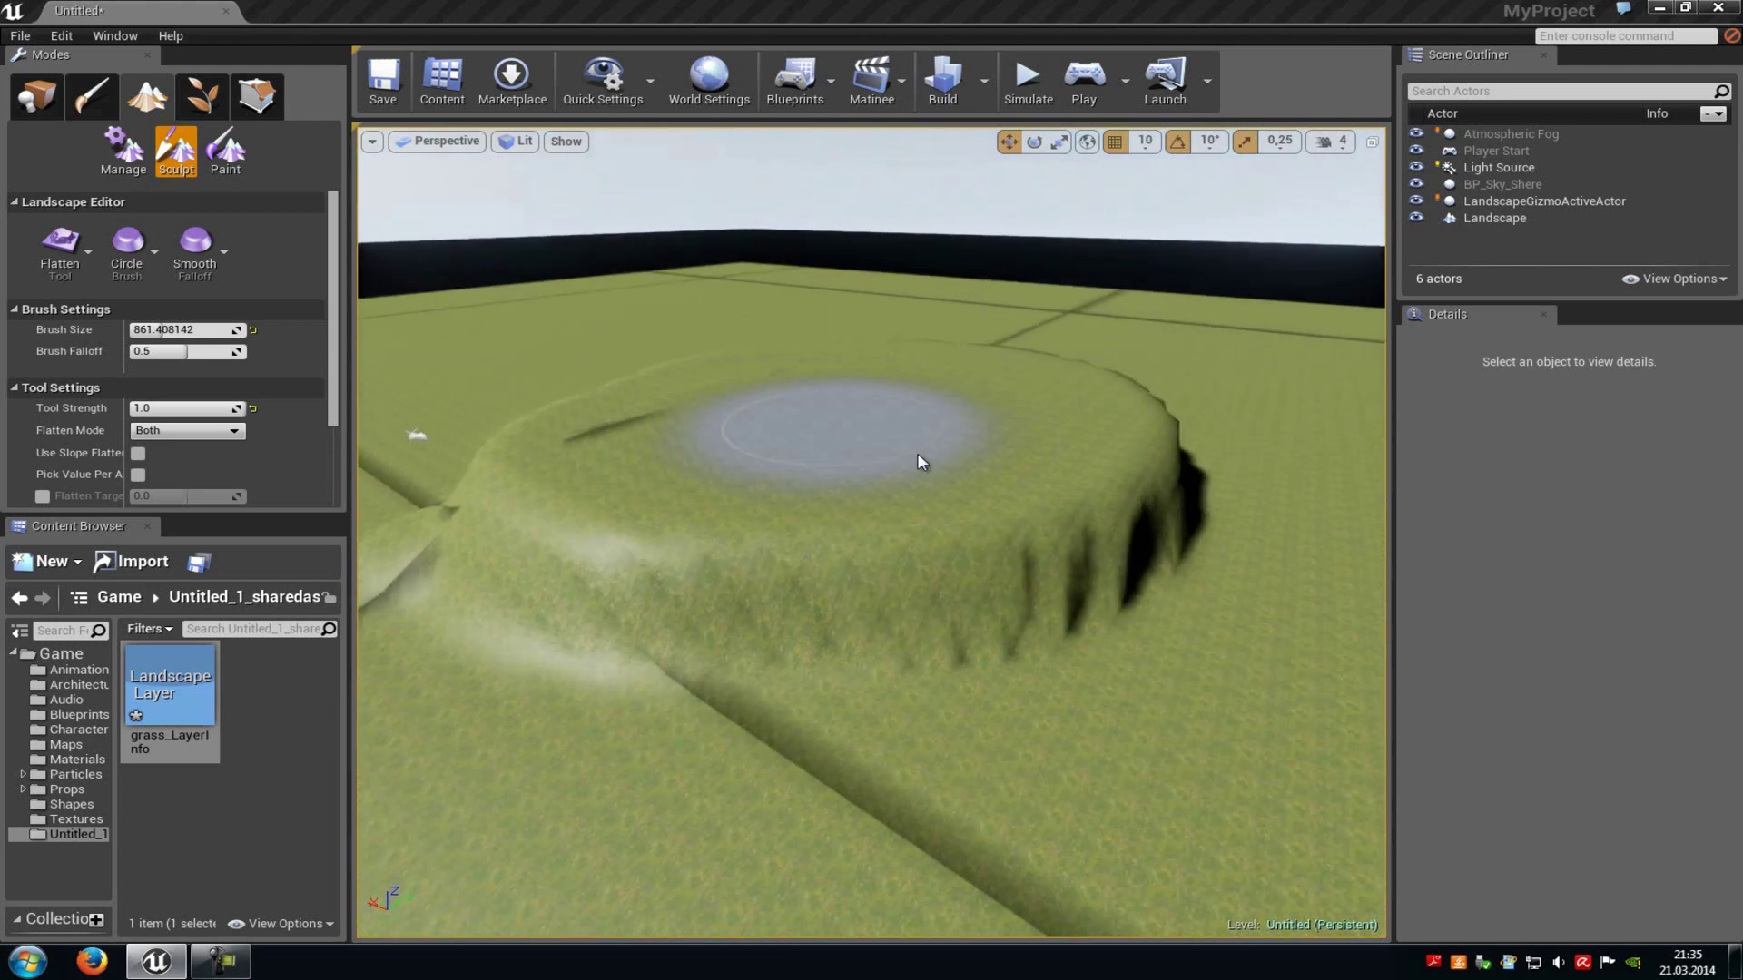
Step: Switch to the Ramp tool and place one ramp point on the low ground and another on the plateau
left_click(82, 269)
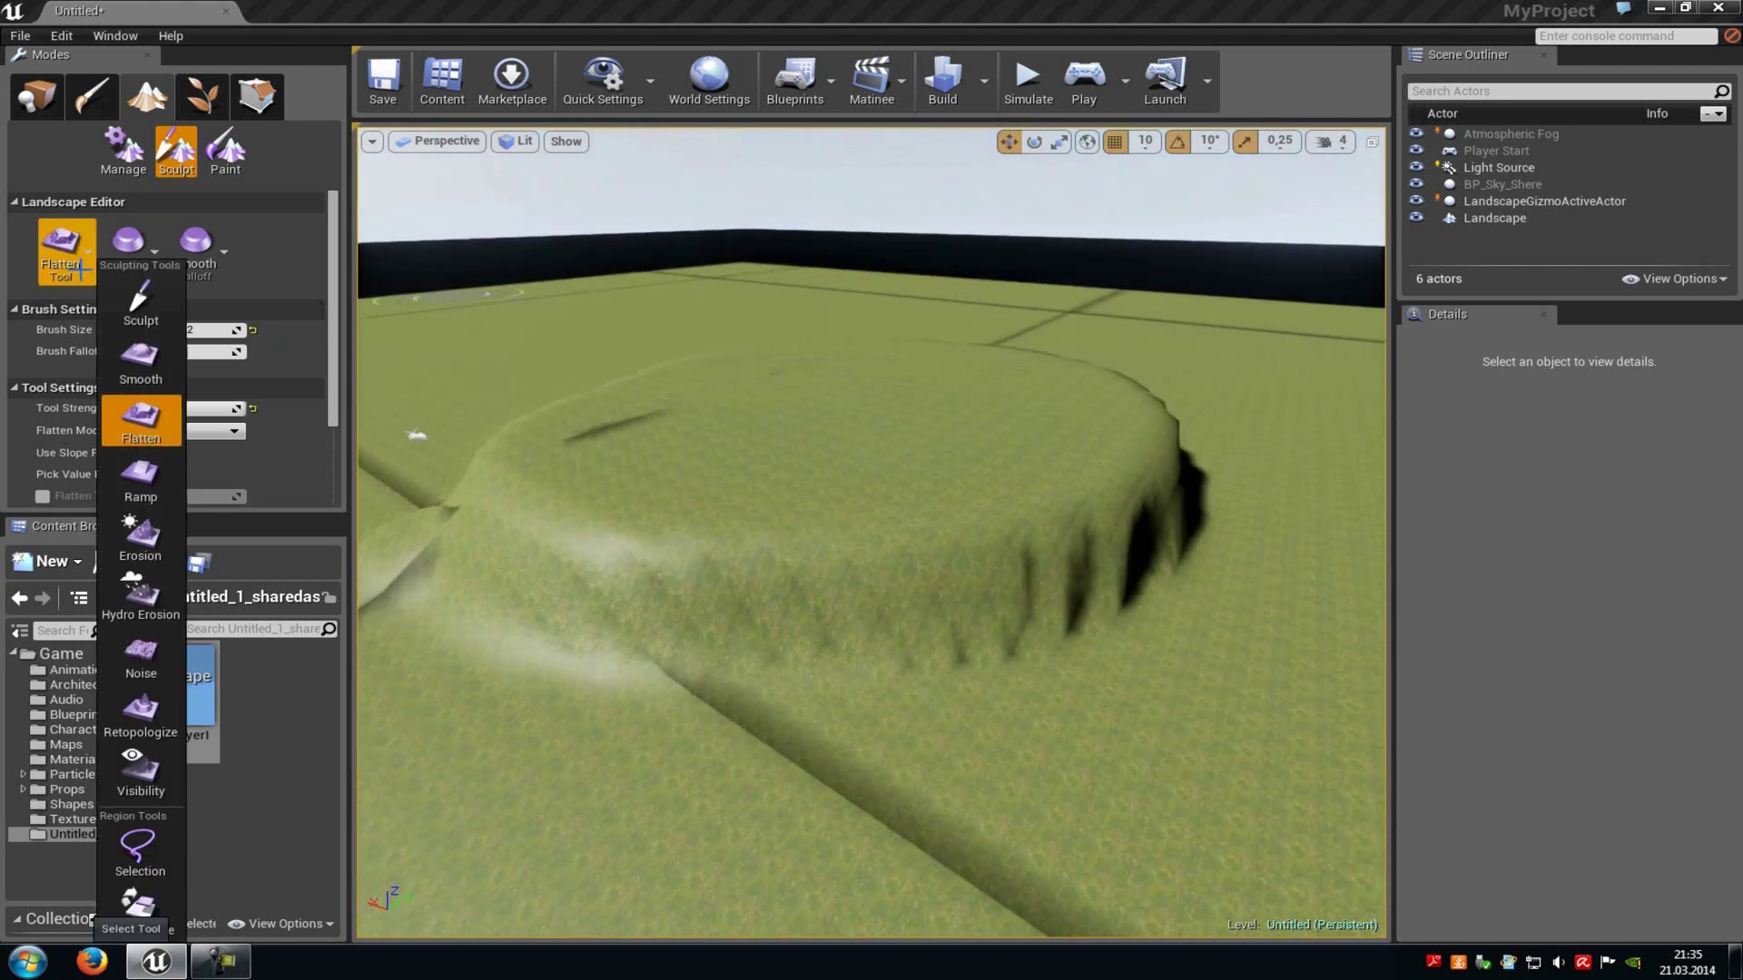
left_click(150, 474)
right_click_drag(537, 501, 413, 513)
left_click_drag(582, 522, 982, 427, "ctrl")
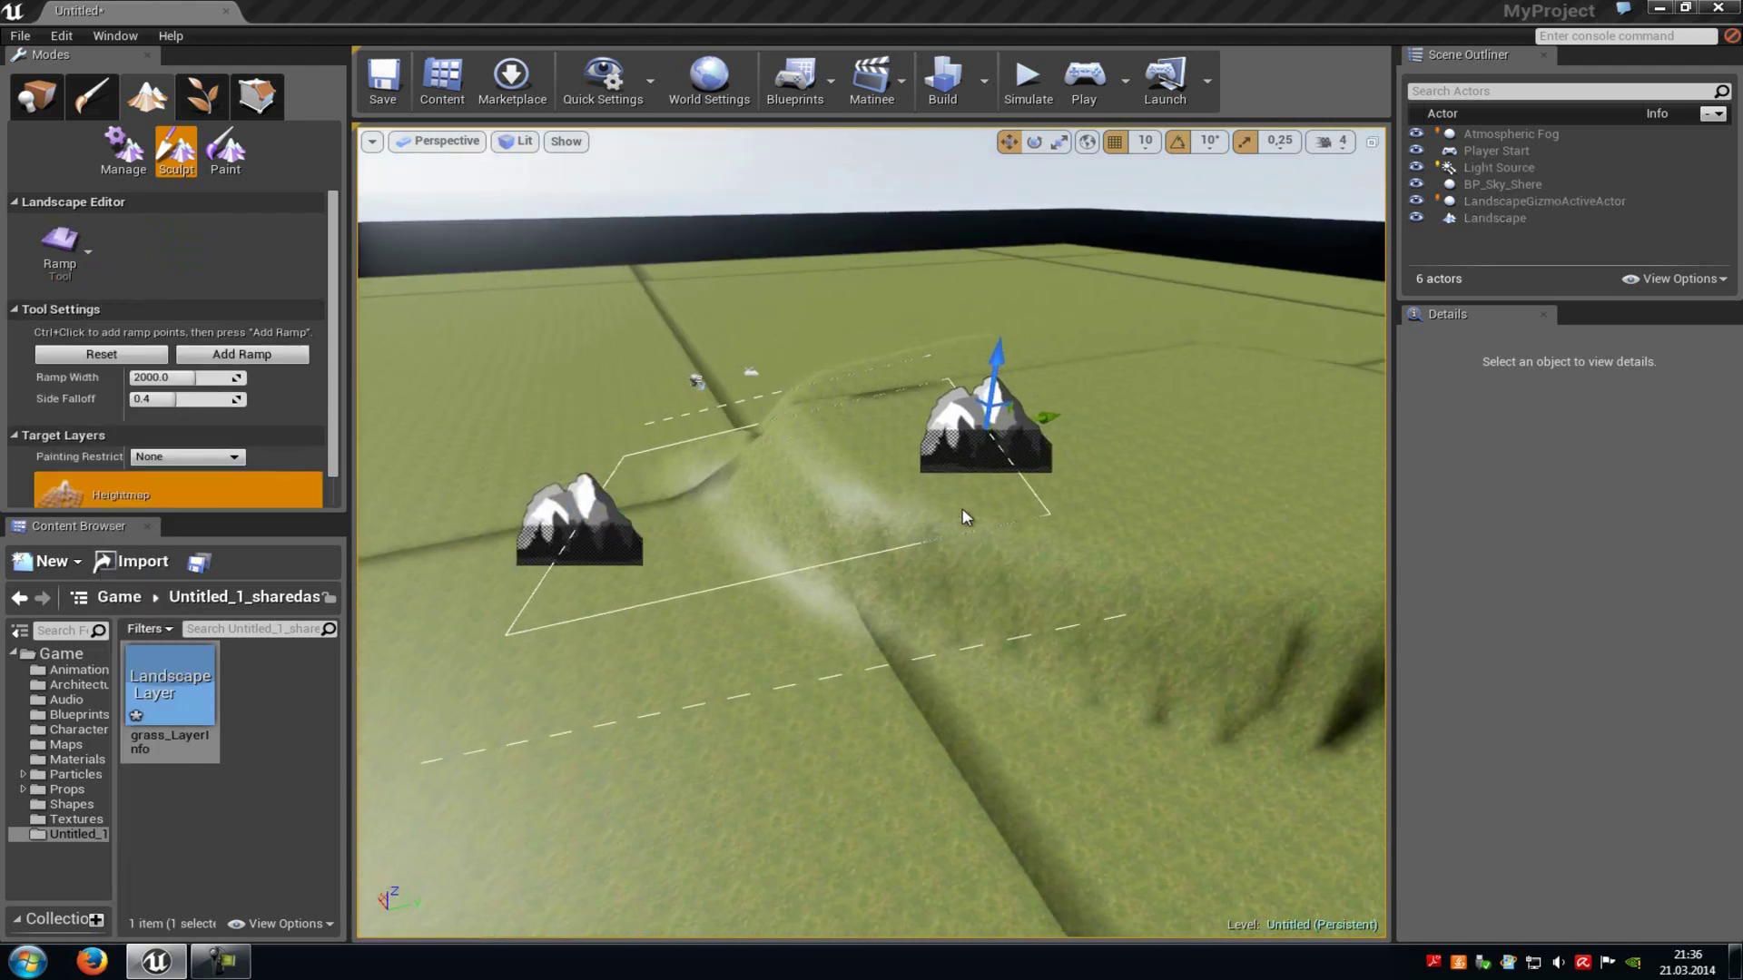
Step: Add the ramp between the two points with a width of 2000 and a side falloff of 0.4, and inspect it from several angles
right_click_drag(965, 518, 1003, 499)
key("w")
left_click(243, 355)
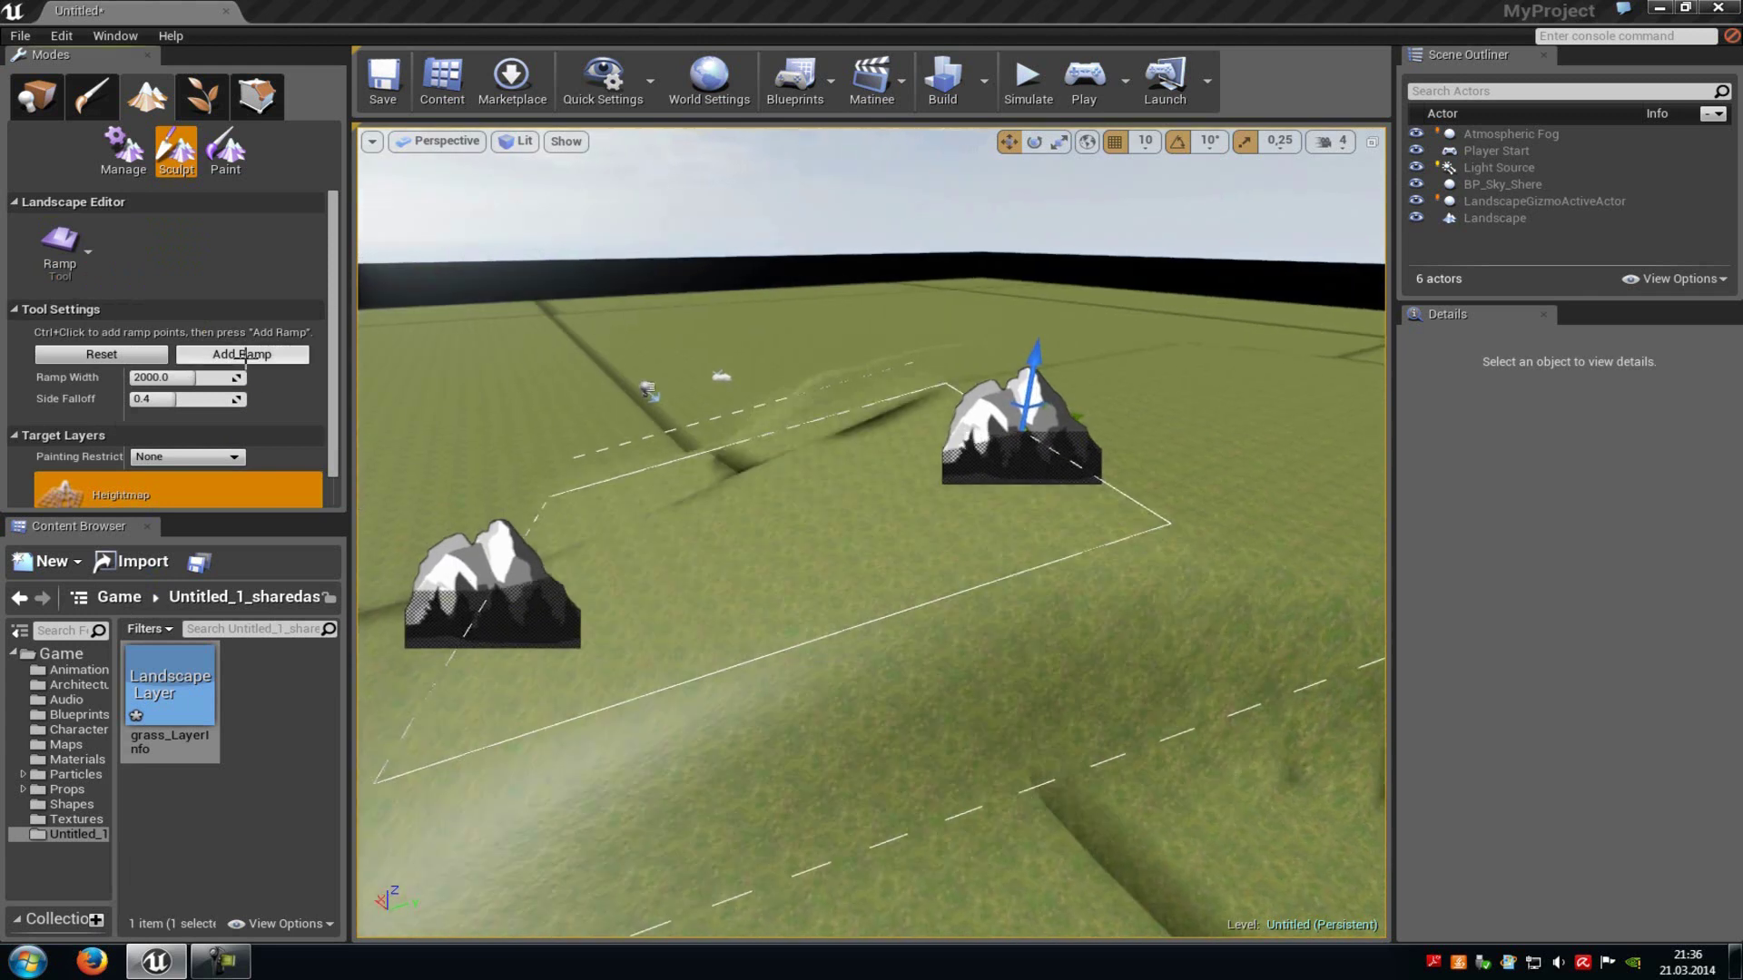
key("w")
mouse_move(878, 468)
right_mouse_down()
mouse_move(856, 541)
mouse_move(1256, 260)
mouse_move(1244, 218)
mouse_move(1080, 464)
mouse_move(886, 471)
right_mouse_up()
key("s")
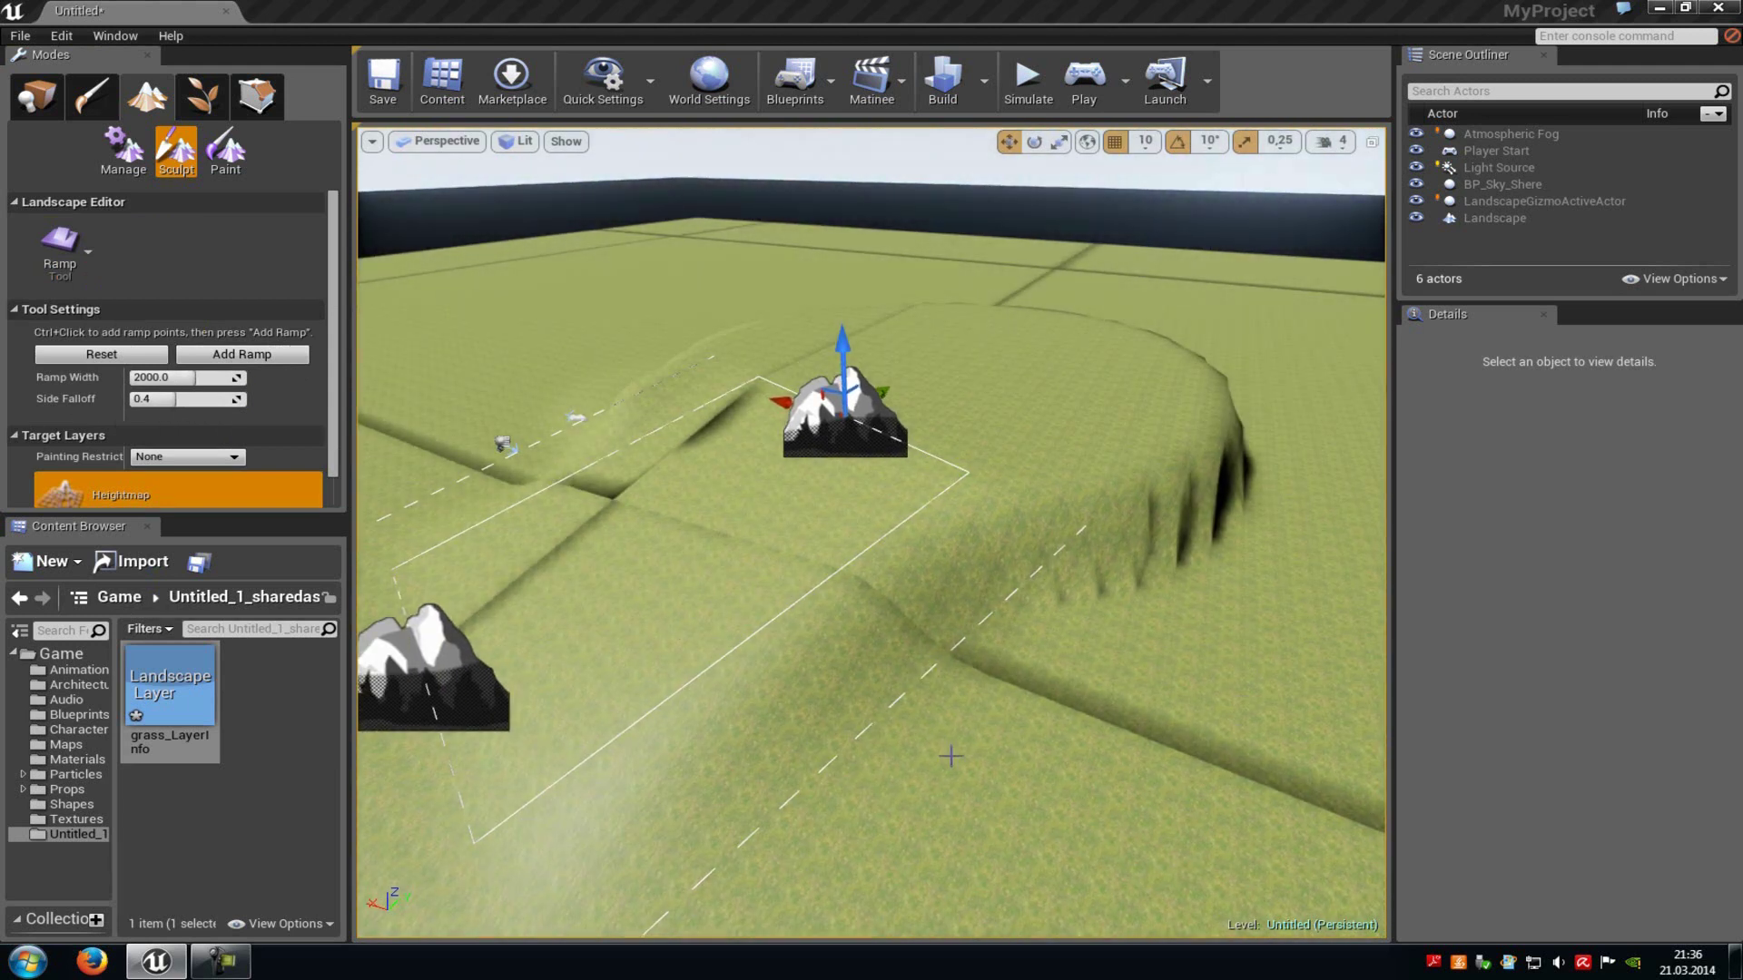
mouse_move(991, 755)
right_mouse_down()
mouse_move(821, 759)
mouse_move(1249, 645)
mouse_move(1194, 532)
mouse_move(1035, 538)
mouse_move(1171, 612)
mouse_move(1241, 621)
mouse_move(1070, 640)
mouse_move(871, 727)
mouse_move(941, 681)
right_mouse_up()
key("w")
key("s")
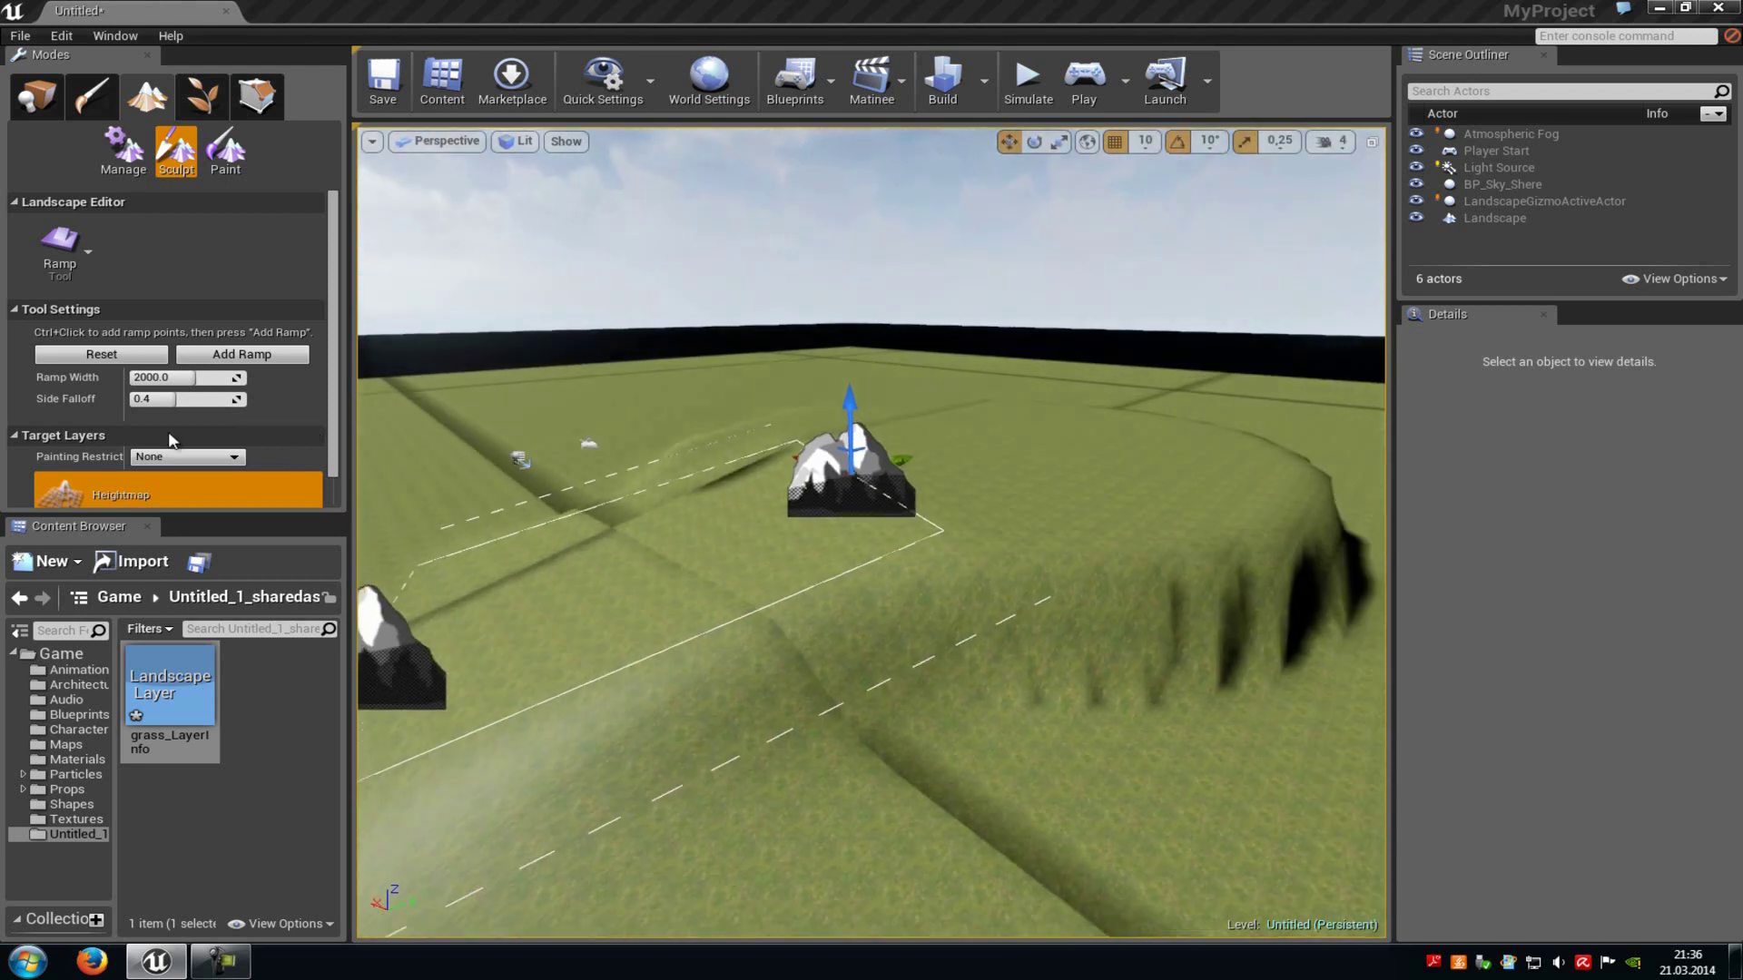
Step: Erode the plateau's edge and slope using the Erosion tool with Noise Mode set to Both and Noise Scale 1.1
left_click(80, 270)
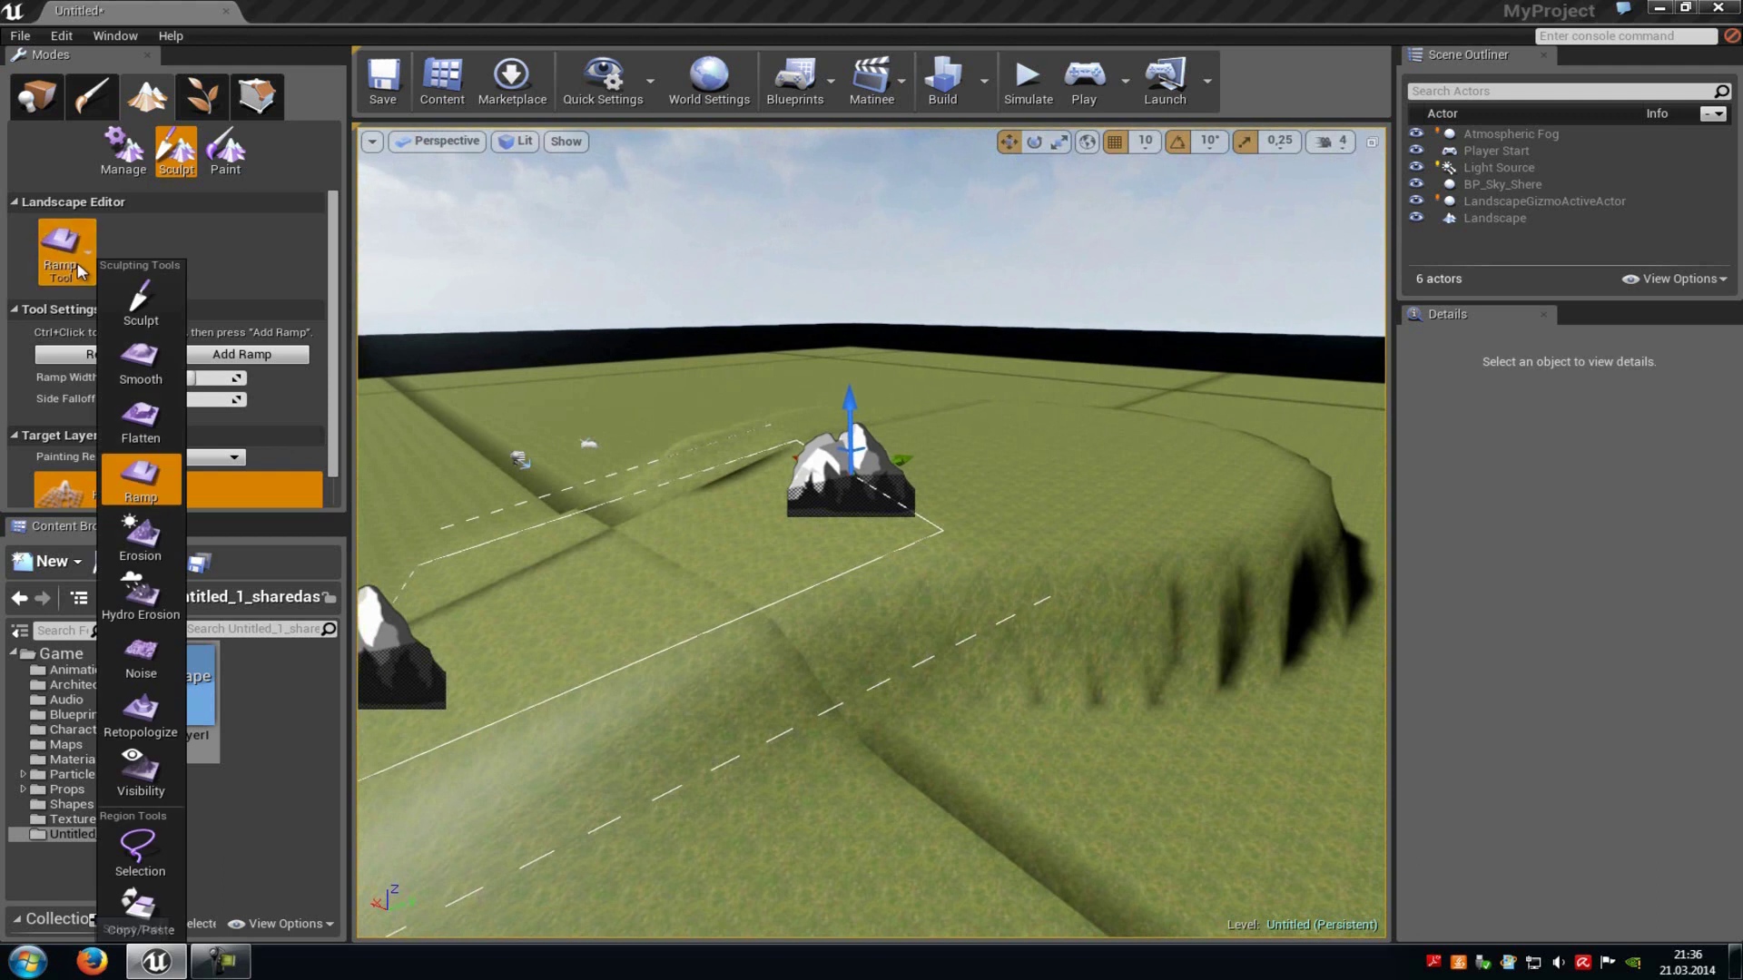
left_click(146, 542)
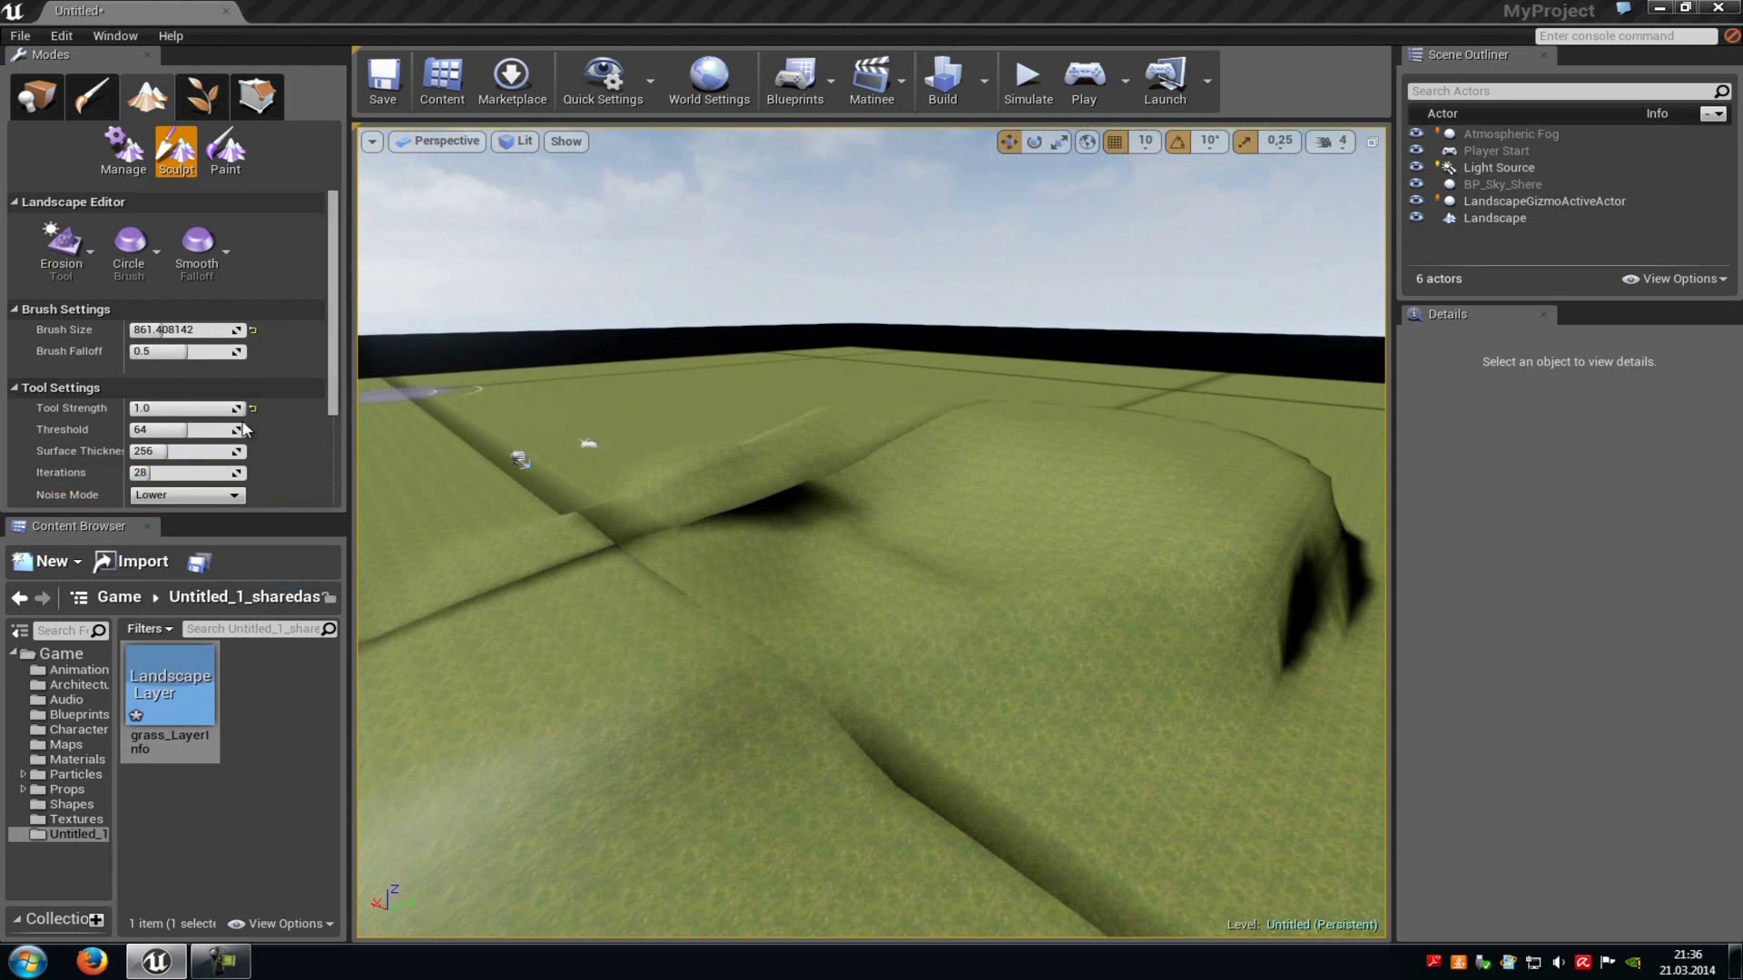
scroll(314, 357, "down", 2)
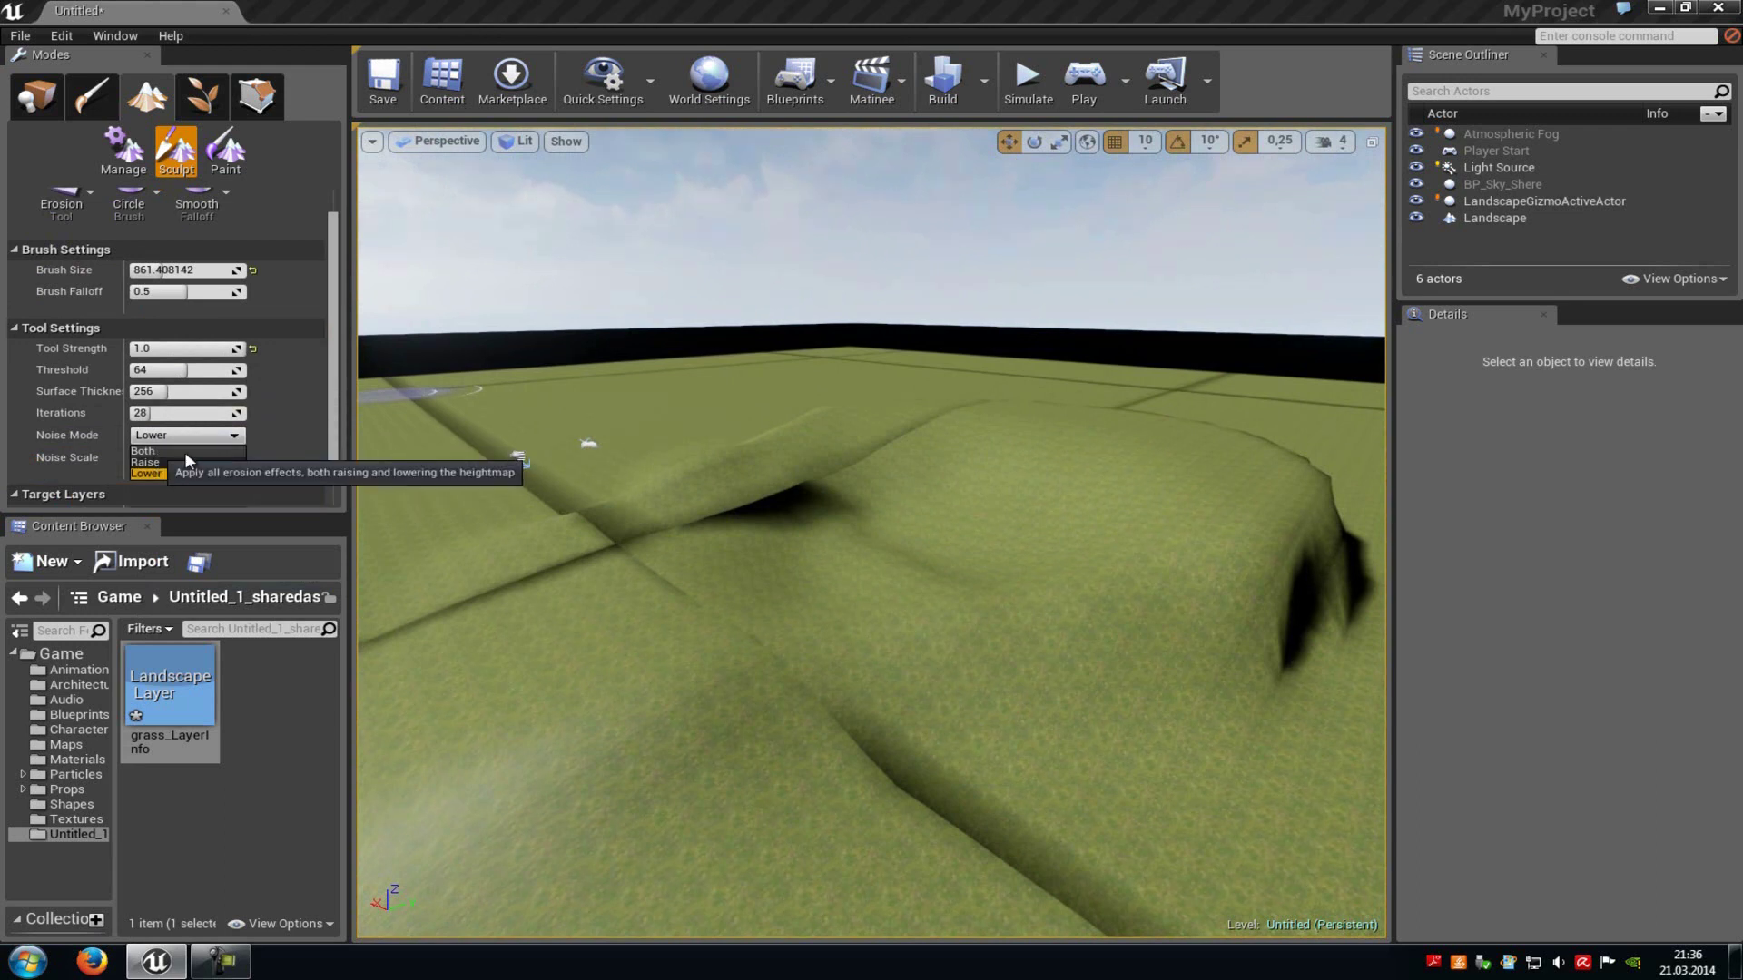
mouse_move(1073, 546)
left_mouse_down()
mouse_move(895, 483)
mouse_move(891, 560)
mouse_move(862, 552)
left_mouse_up()
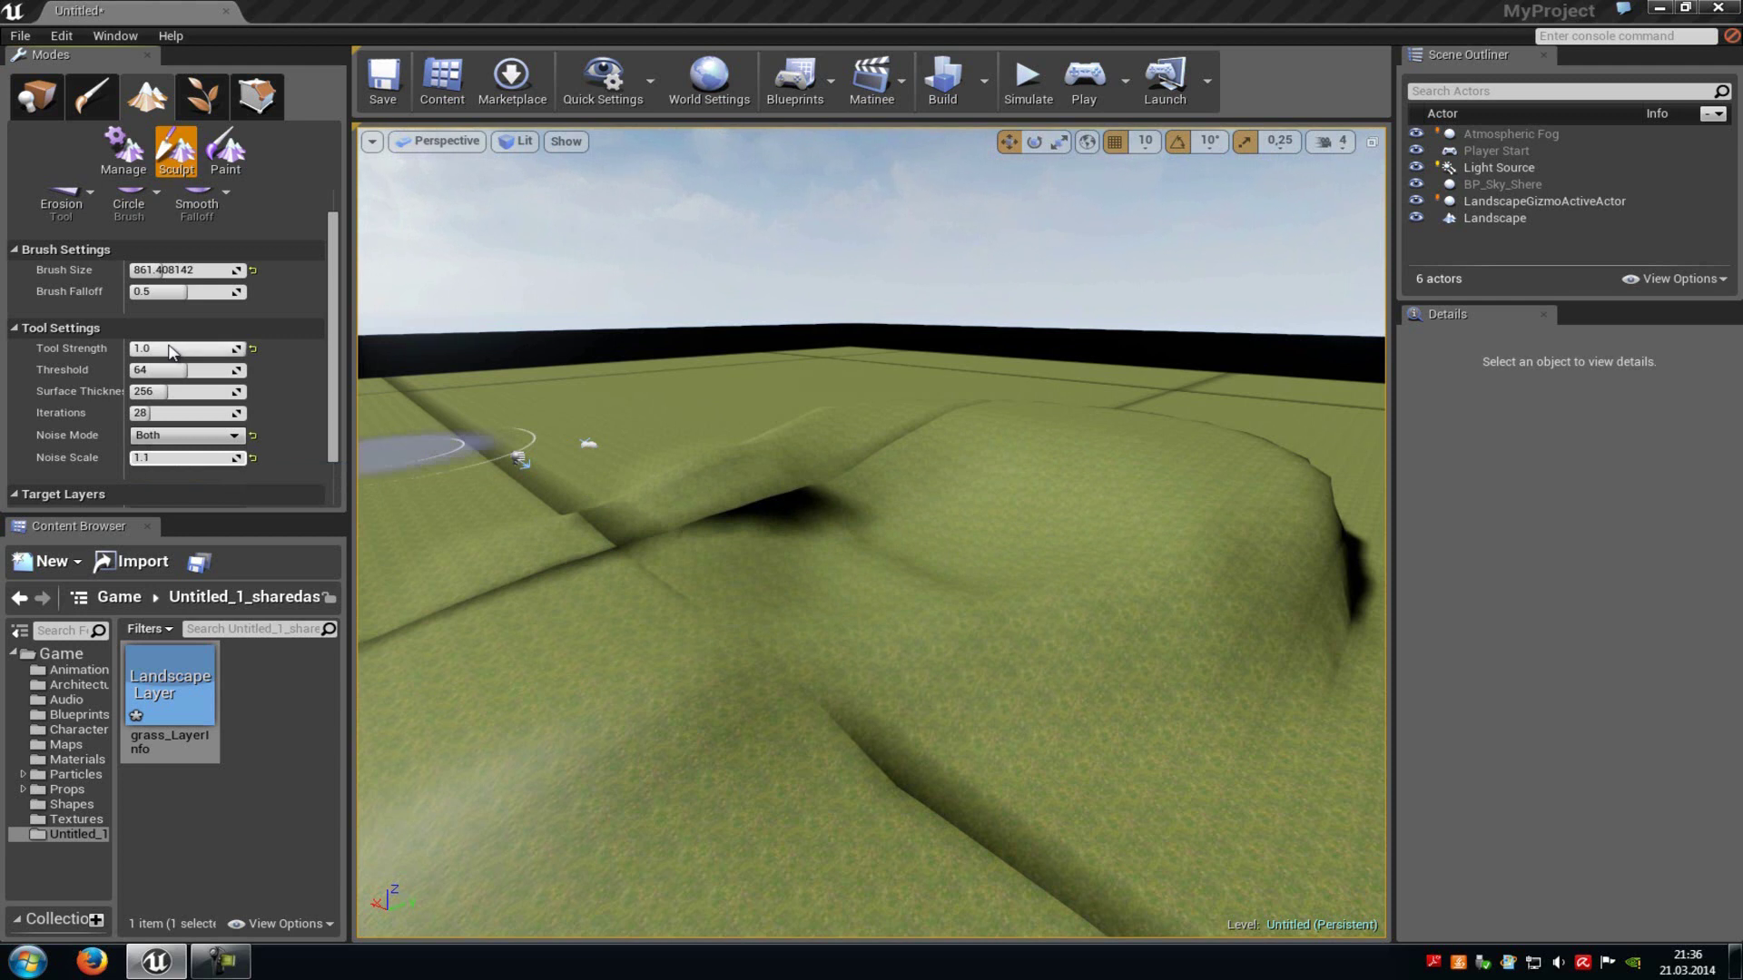
mouse_move(1145, 537)
left_mouse_down()
mouse_move(1174, 575)
mouse_move(895, 603)
mouse_move(883, 650)
mouse_move(1017, 677)
left_mouse_up()
Step: Set the erosion Noise Scale to about 233.4 and roughen the plateau's slope and the adjoining ditch
mouse_move(1017, 676)
right_mouse_down()
mouse_move(1149, 703)
mouse_move(1010, 817)
mouse_move(968, 682)
mouse_move(1126, 691)
mouse_move(1099, 658)
right_mouse_up()
left_click_drag(168, 458, 227, 457)
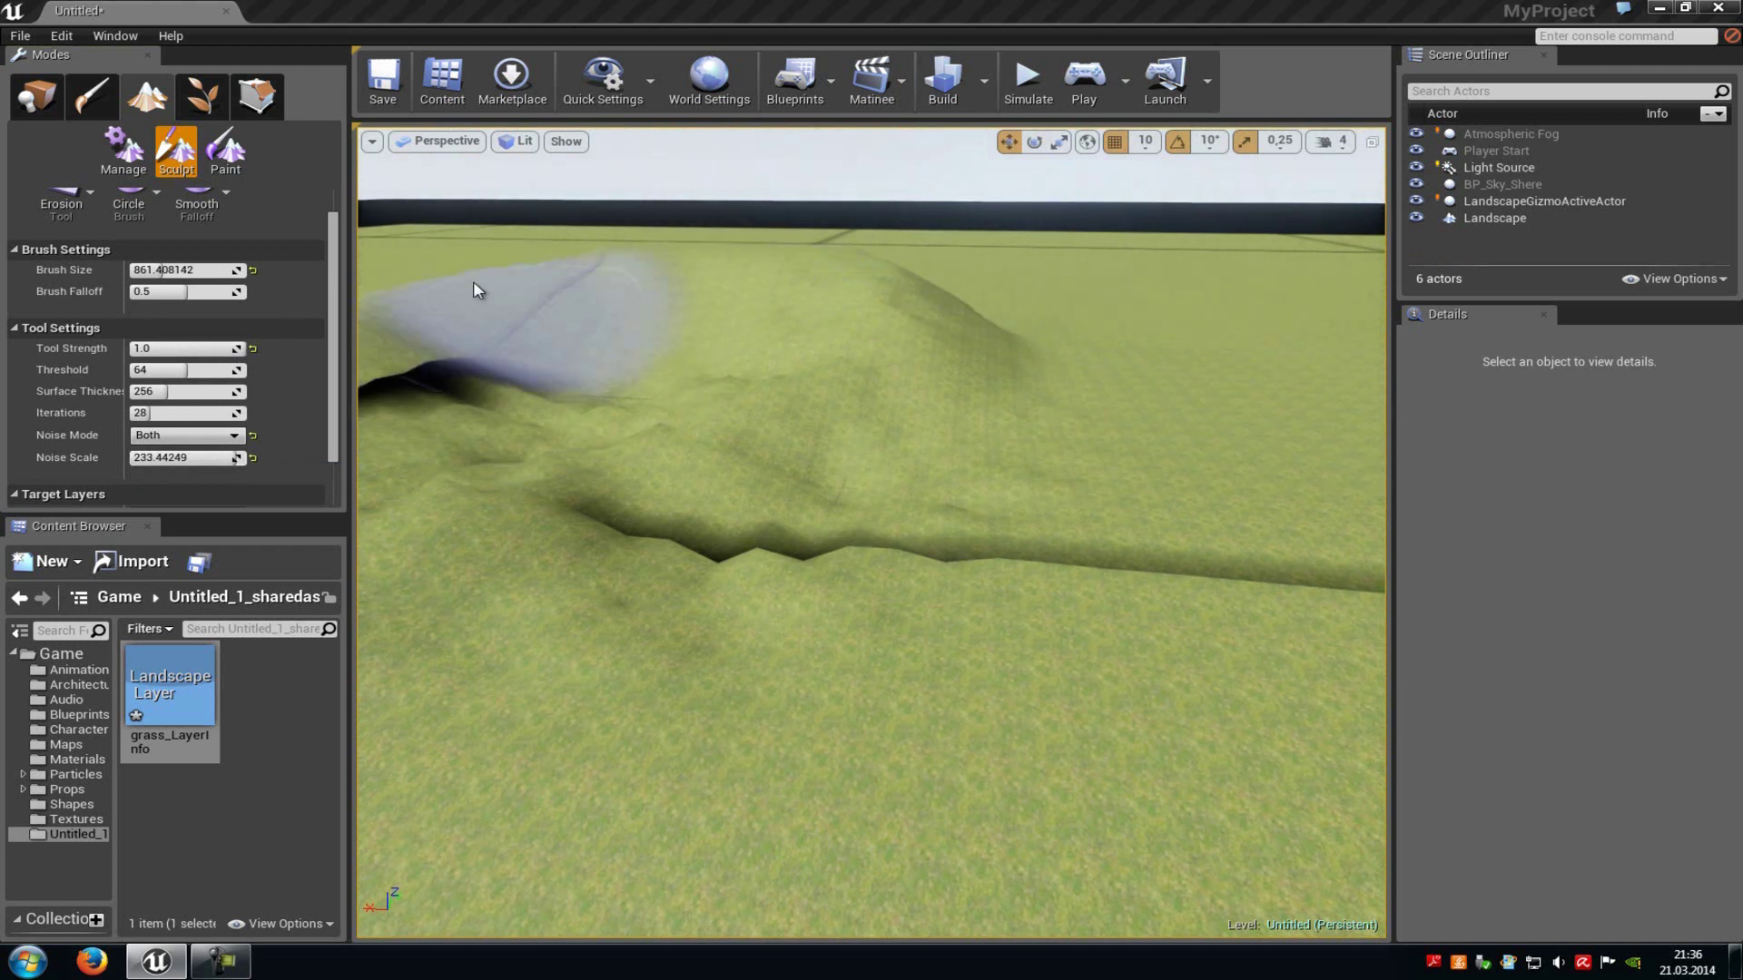
mouse_move(537, 454)
right_mouse_down()
mouse_move(534, 434)
mouse_move(543, 448)
right_mouse_up()
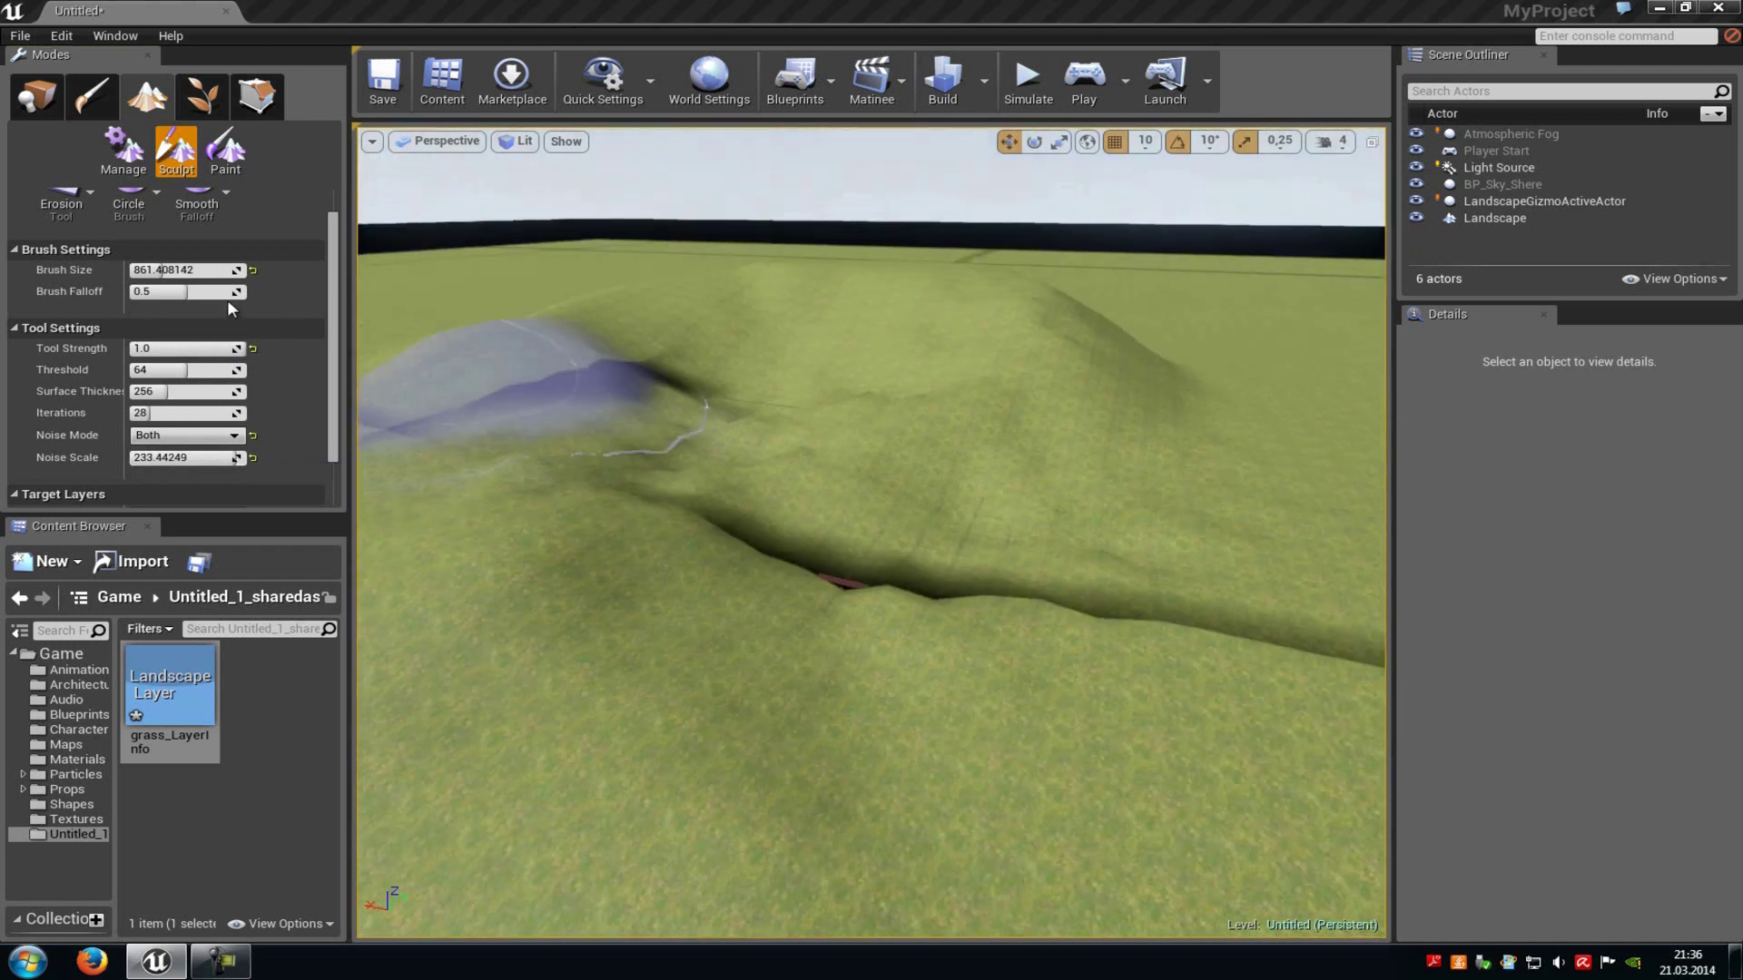
Step: Apply the Hydro Erosion tool to the plateau's slope and ditch with the initial rain distribution set to Both
scroll(273, 304, "up", 2)
left_click(75, 250)
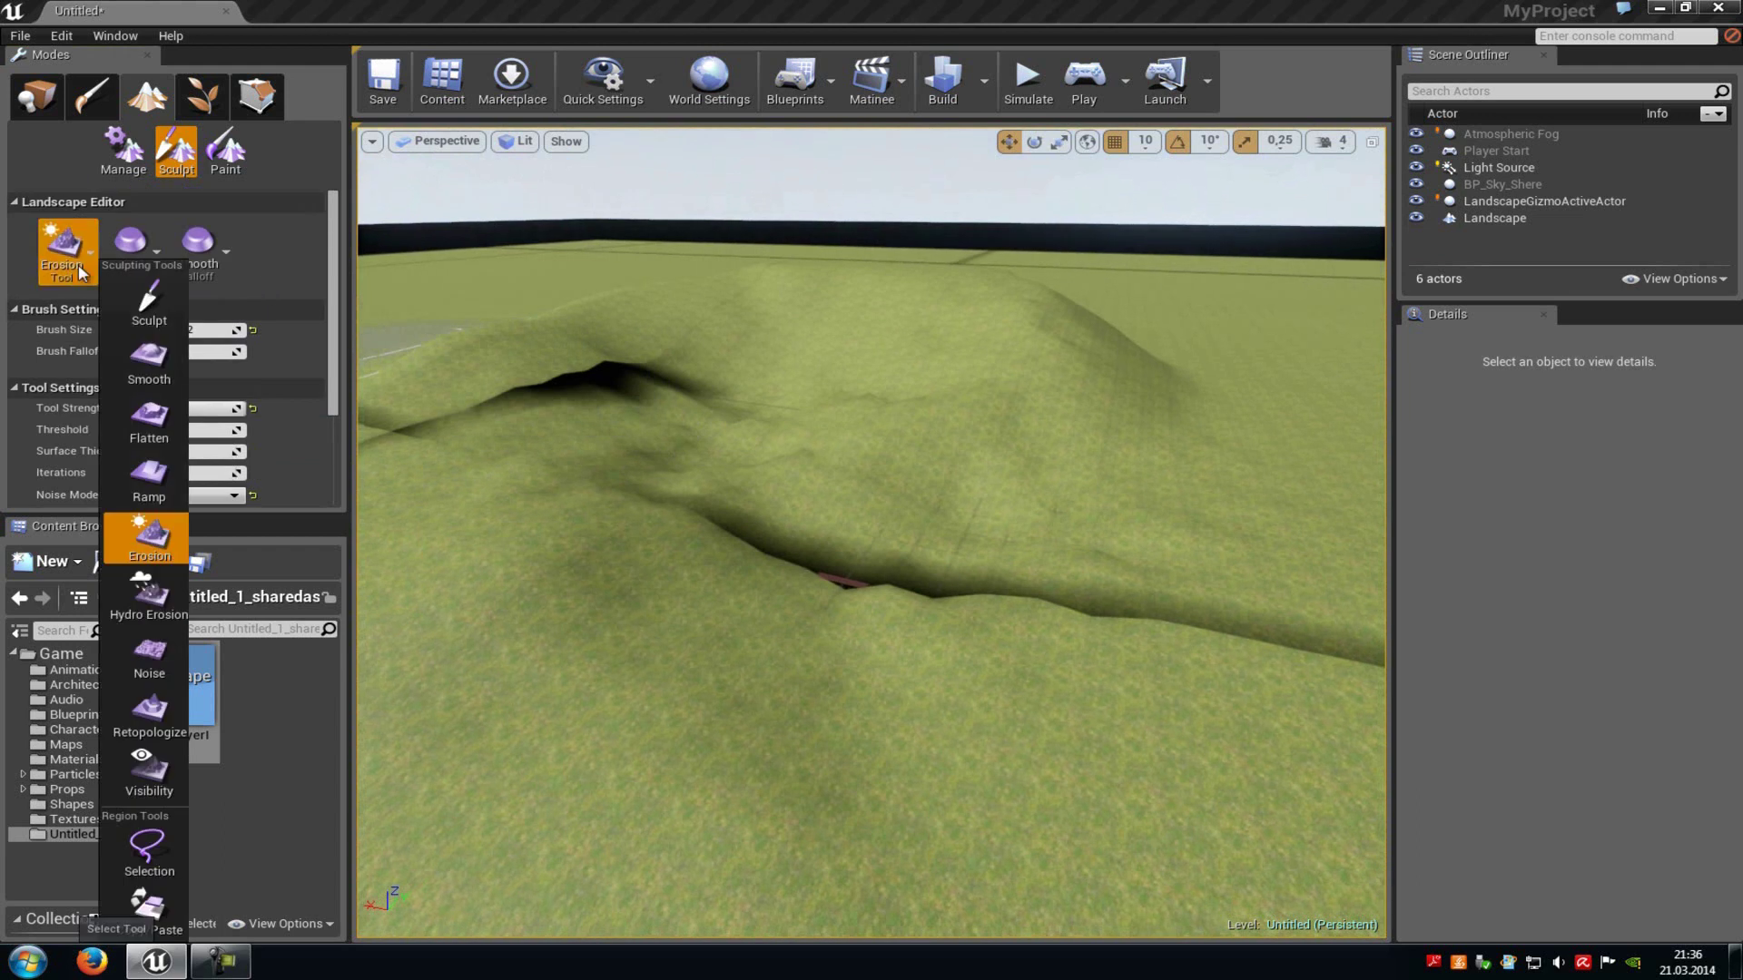
left_click(145, 601)
mouse_move(739, 494)
left_mouse_down()
mouse_move(798, 336)
mouse_move(777, 514)
mouse_move(1047, 498)
left_mouse_up()
right_click_drag(799, 282, 949, 545)
key("w")
left_click(190, 496)
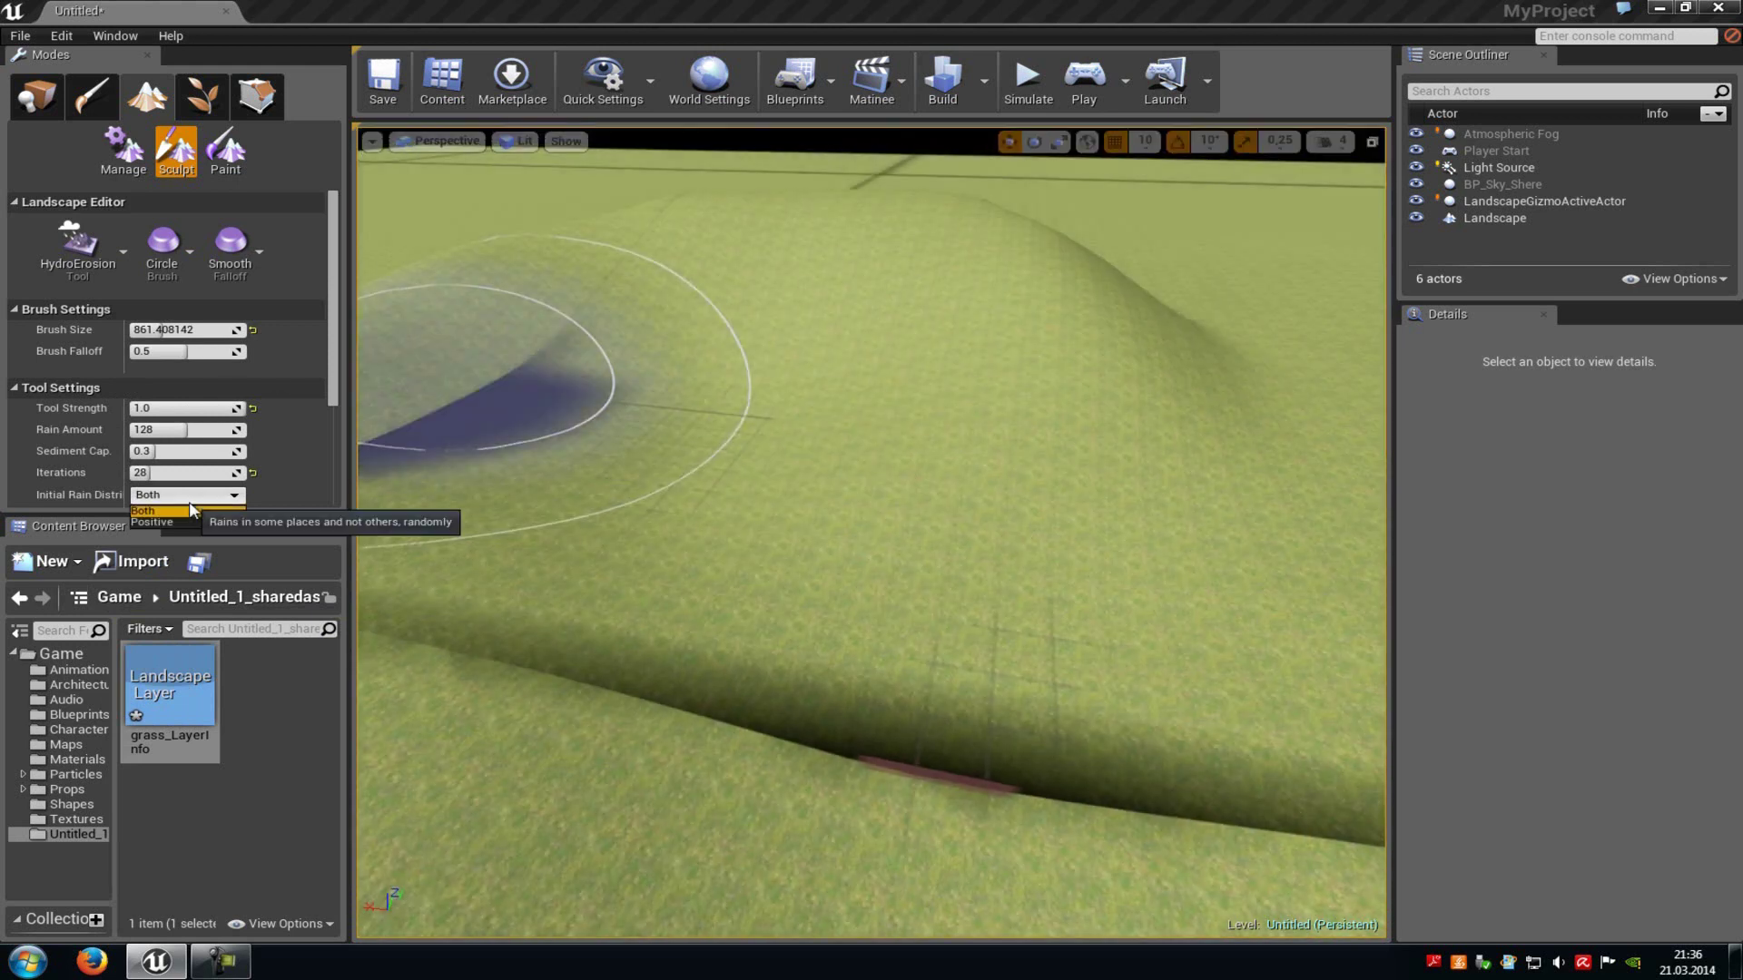
left_click_drag(333, 376, 334, 426)
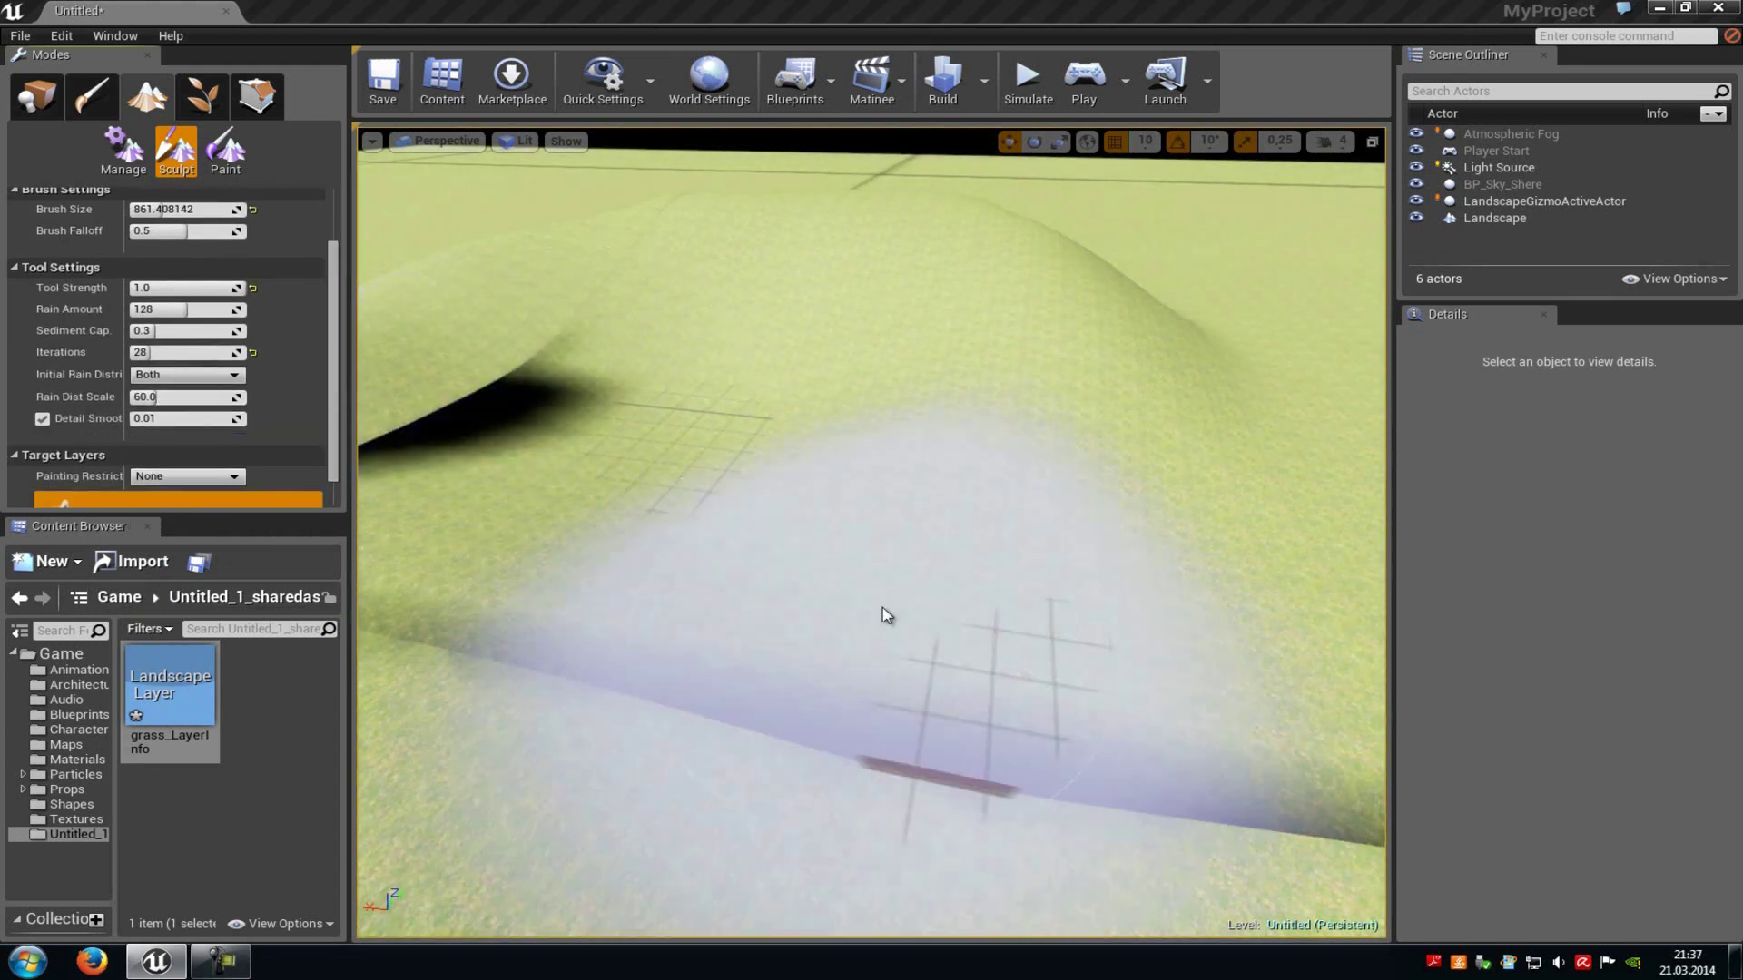
right_click_drag(863, 568, 821, 513)
Step: Switch to the Noise sculpting tool with Noise Mode set to Both and a Noise Scale of about 58.1
scroll(99, 304, "up", 3)
left_click(103, 268)
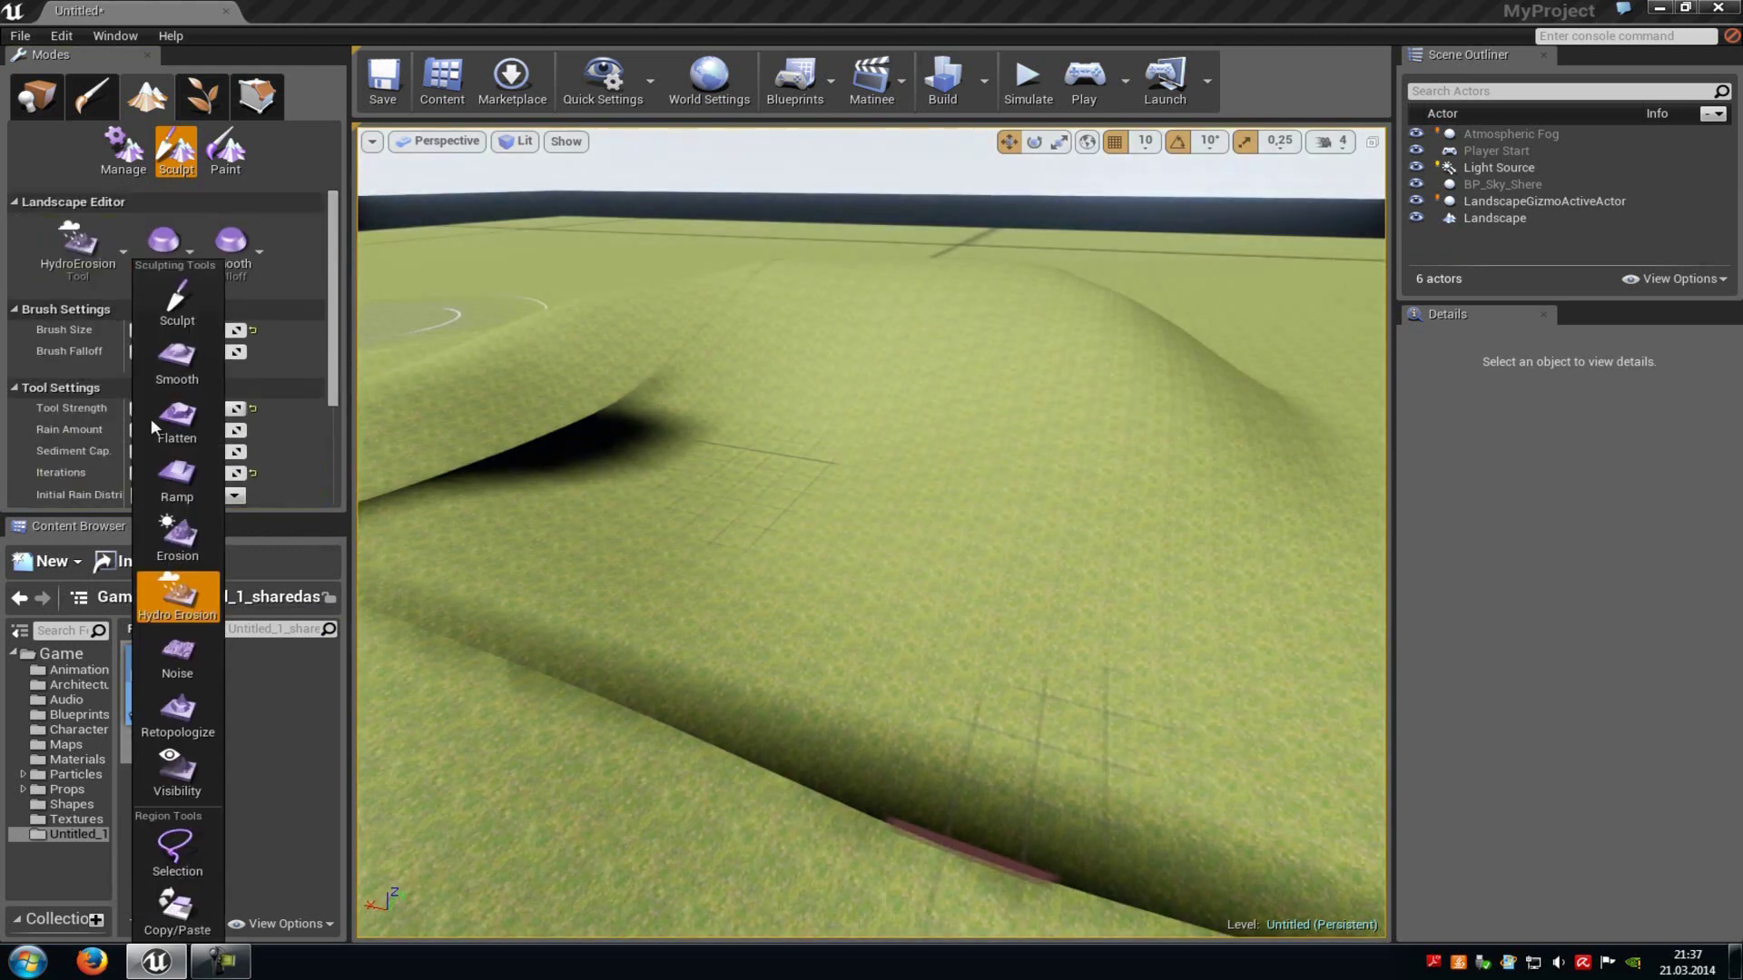
left_click(178, 654)
scroll(260, 358, "down", 2)
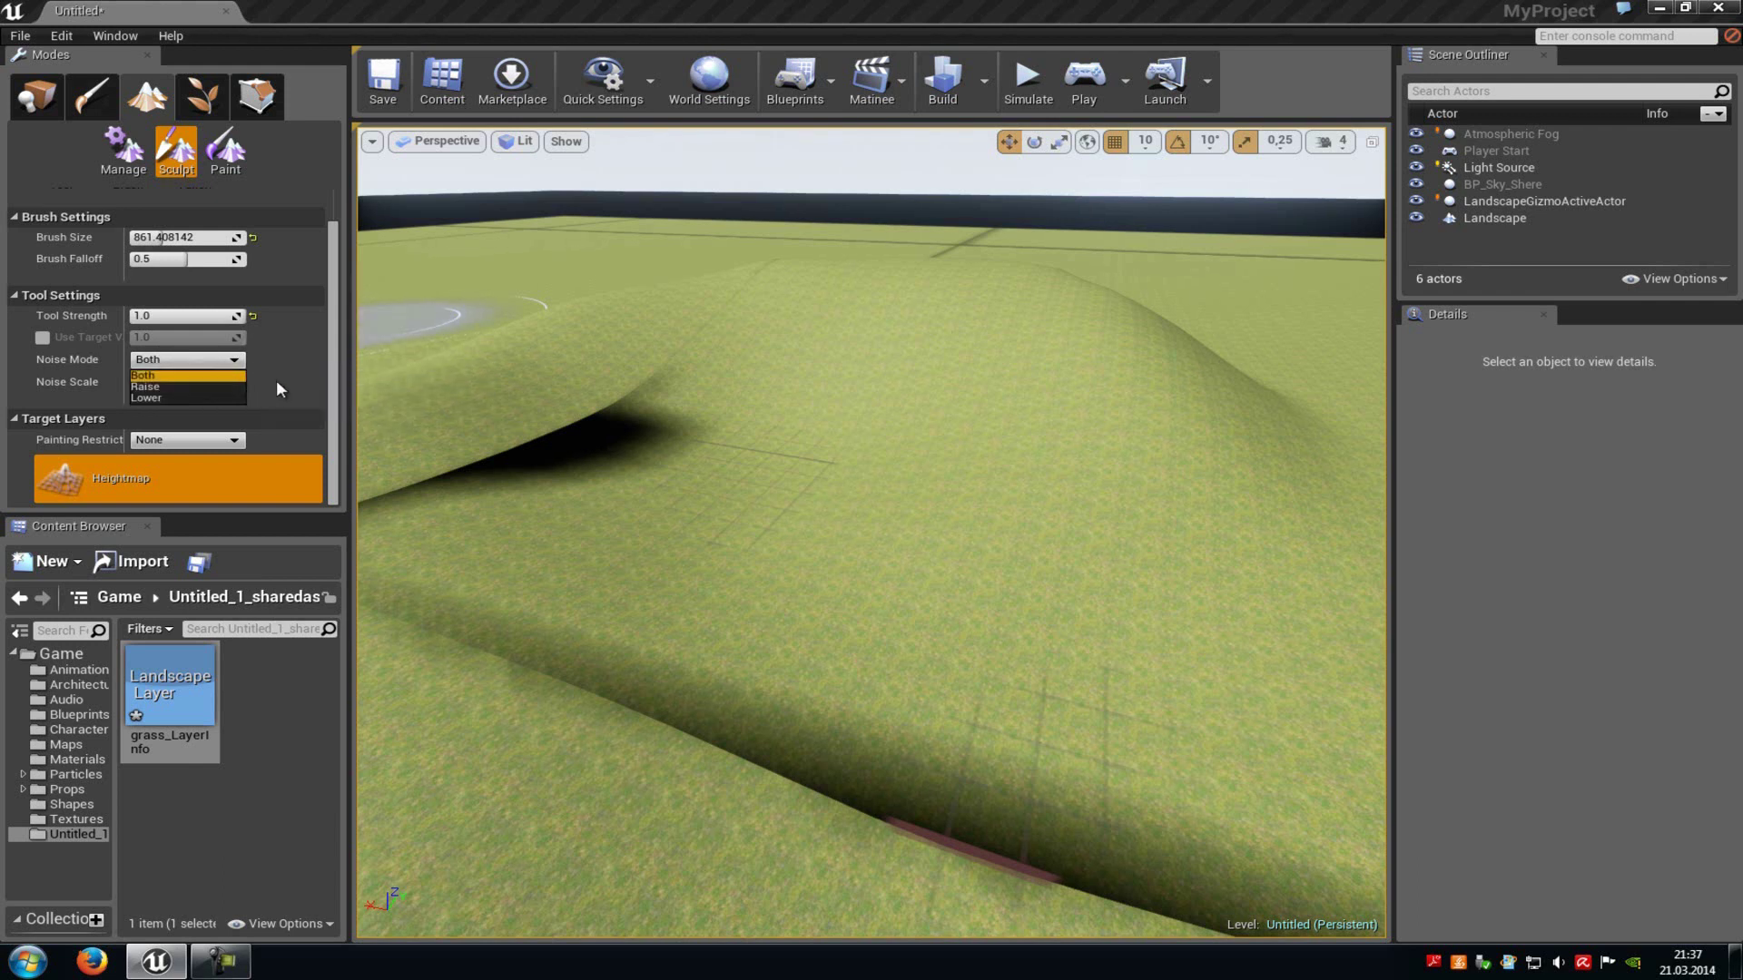
left_click(335, 342)
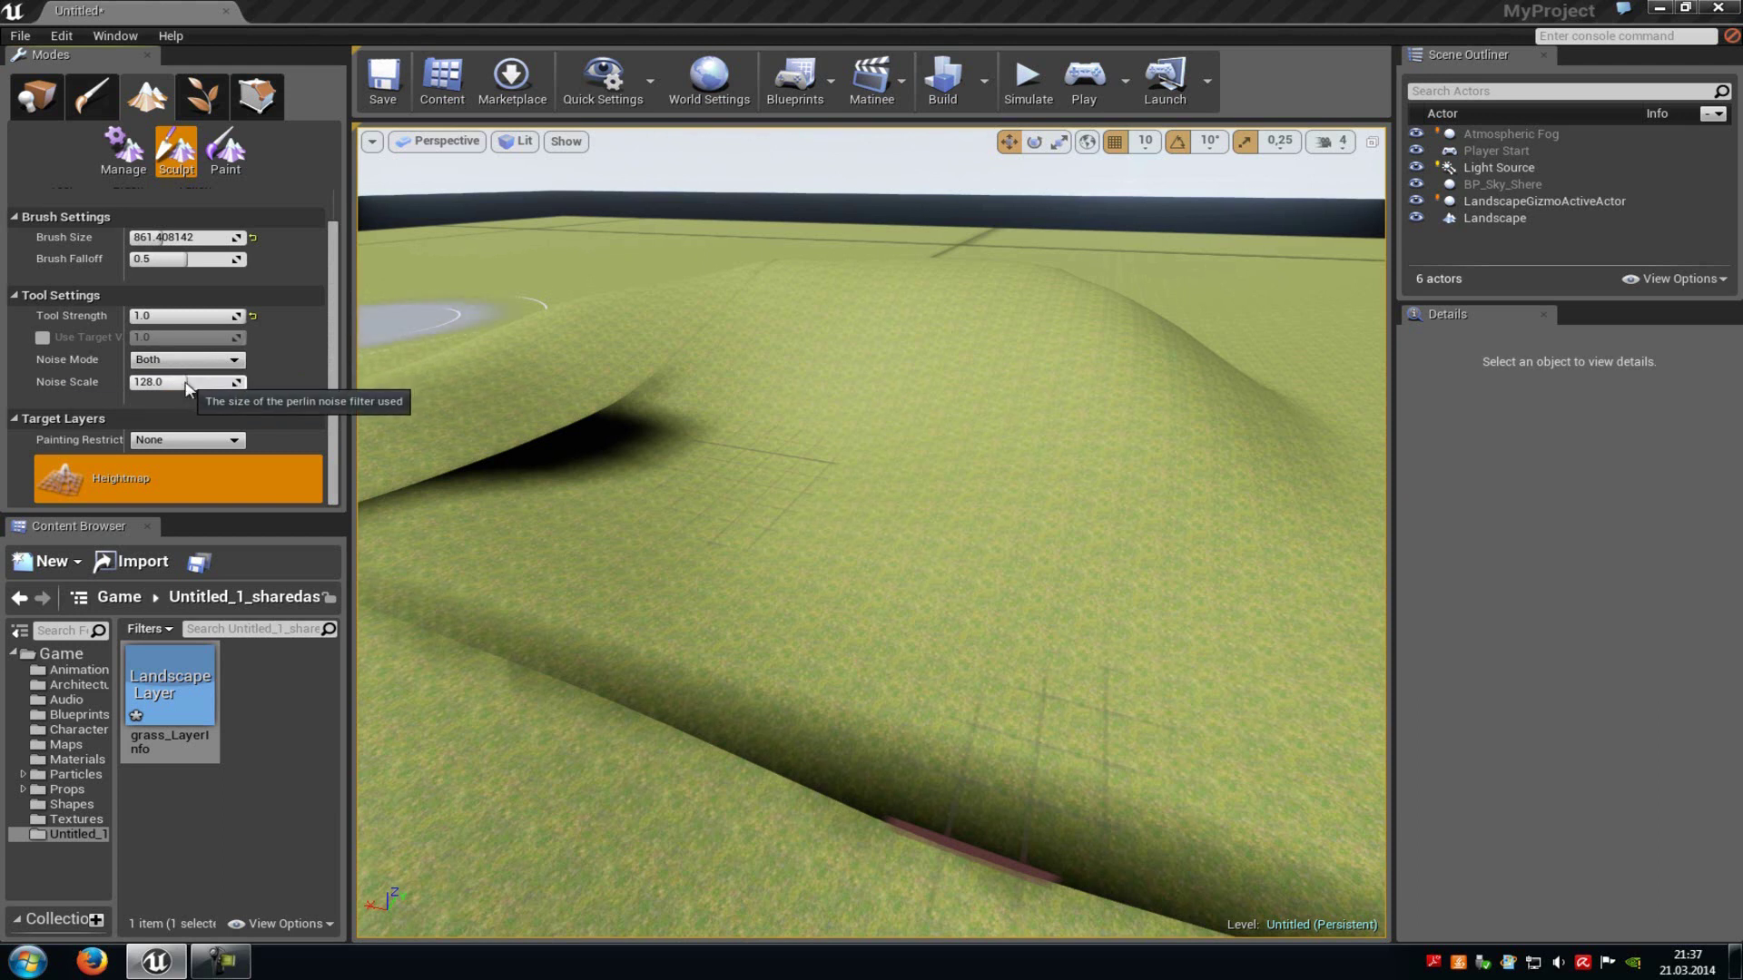
left_click_drag(186, 388, 160, 381)
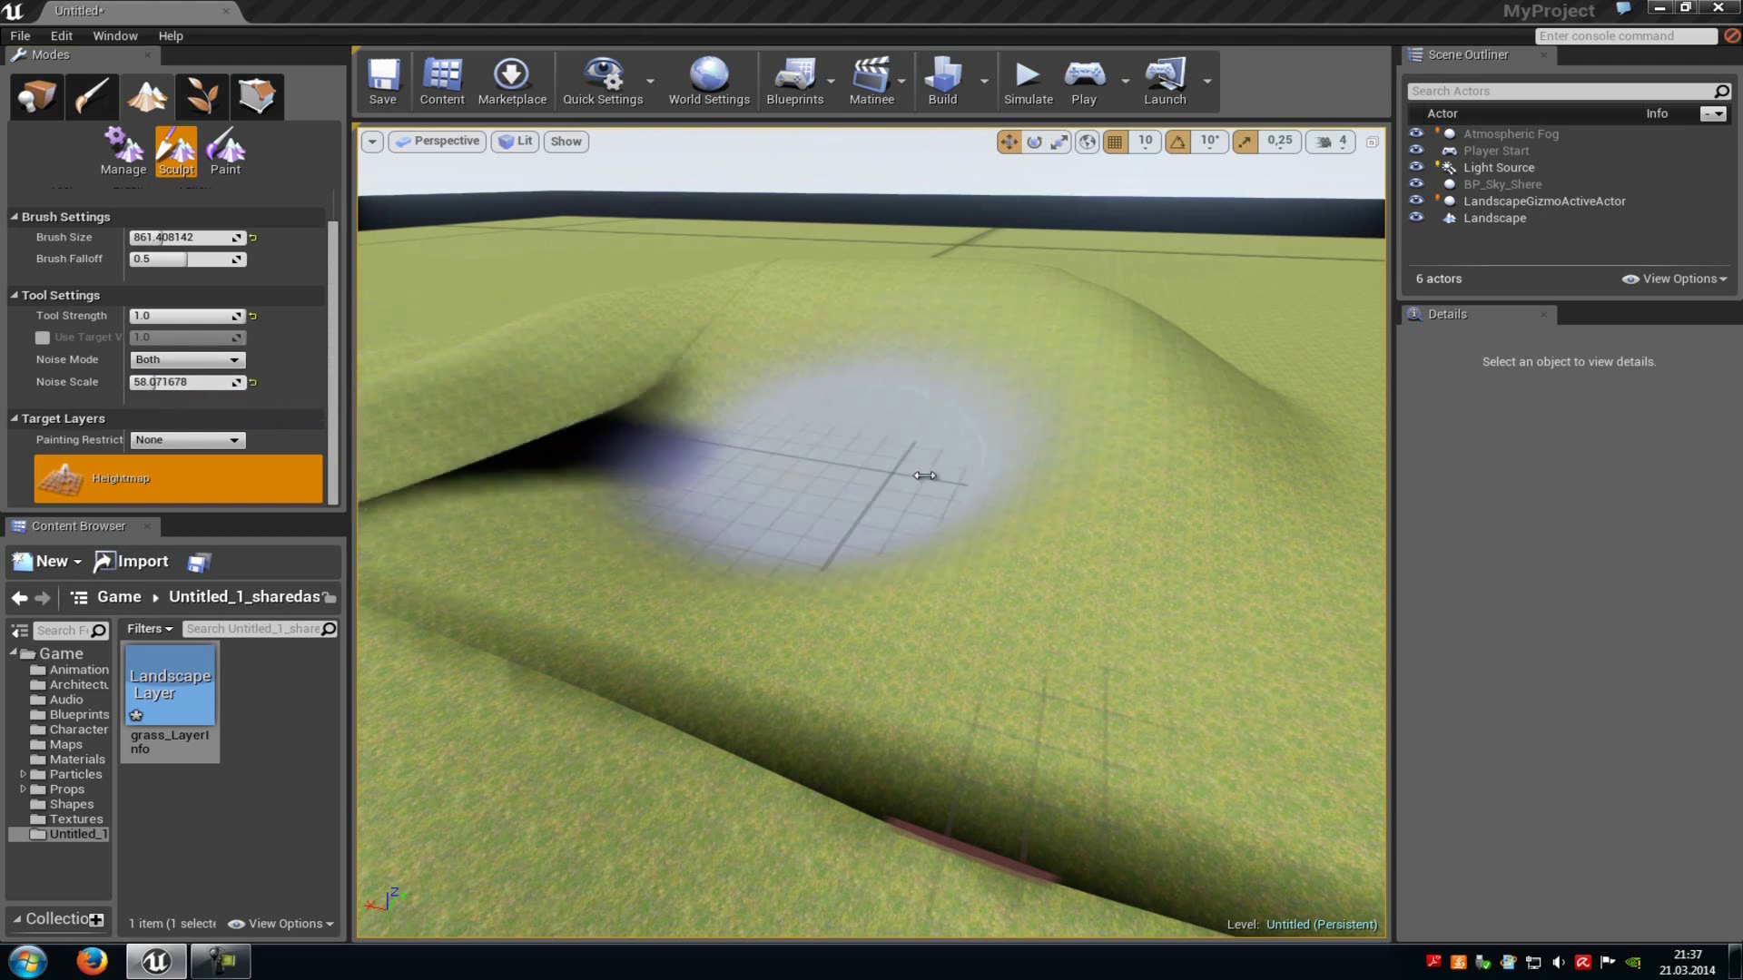
Step: Apply noise to the hilly terrain, using a Noise Scale of about 3.9 to form a cluster of tall, jagged spikes
mouse_move(829, 355)
left_mouse_down()
mouse_move(1004, 417)
mouse_move(154, 409)
mouse_move(110, 392)
left_mouse_up()
right_click_drag(953, 480, 1030, 481)
mouse_move(1030, 481)
left_mouse_down()
mouse_move(1047, 410)
mouse_move(990, 348)
left_mouse_up()
mouse_move(989, 349)
right_mouse_down()
mouse_move(987, 328)
mouse_move(1261, 382)
right_mouse_up()
Step: Apply the Retopologize tool to the base of the tall spike to even out its stretched terrain mesh
scroll(212, 343, "up", 3)
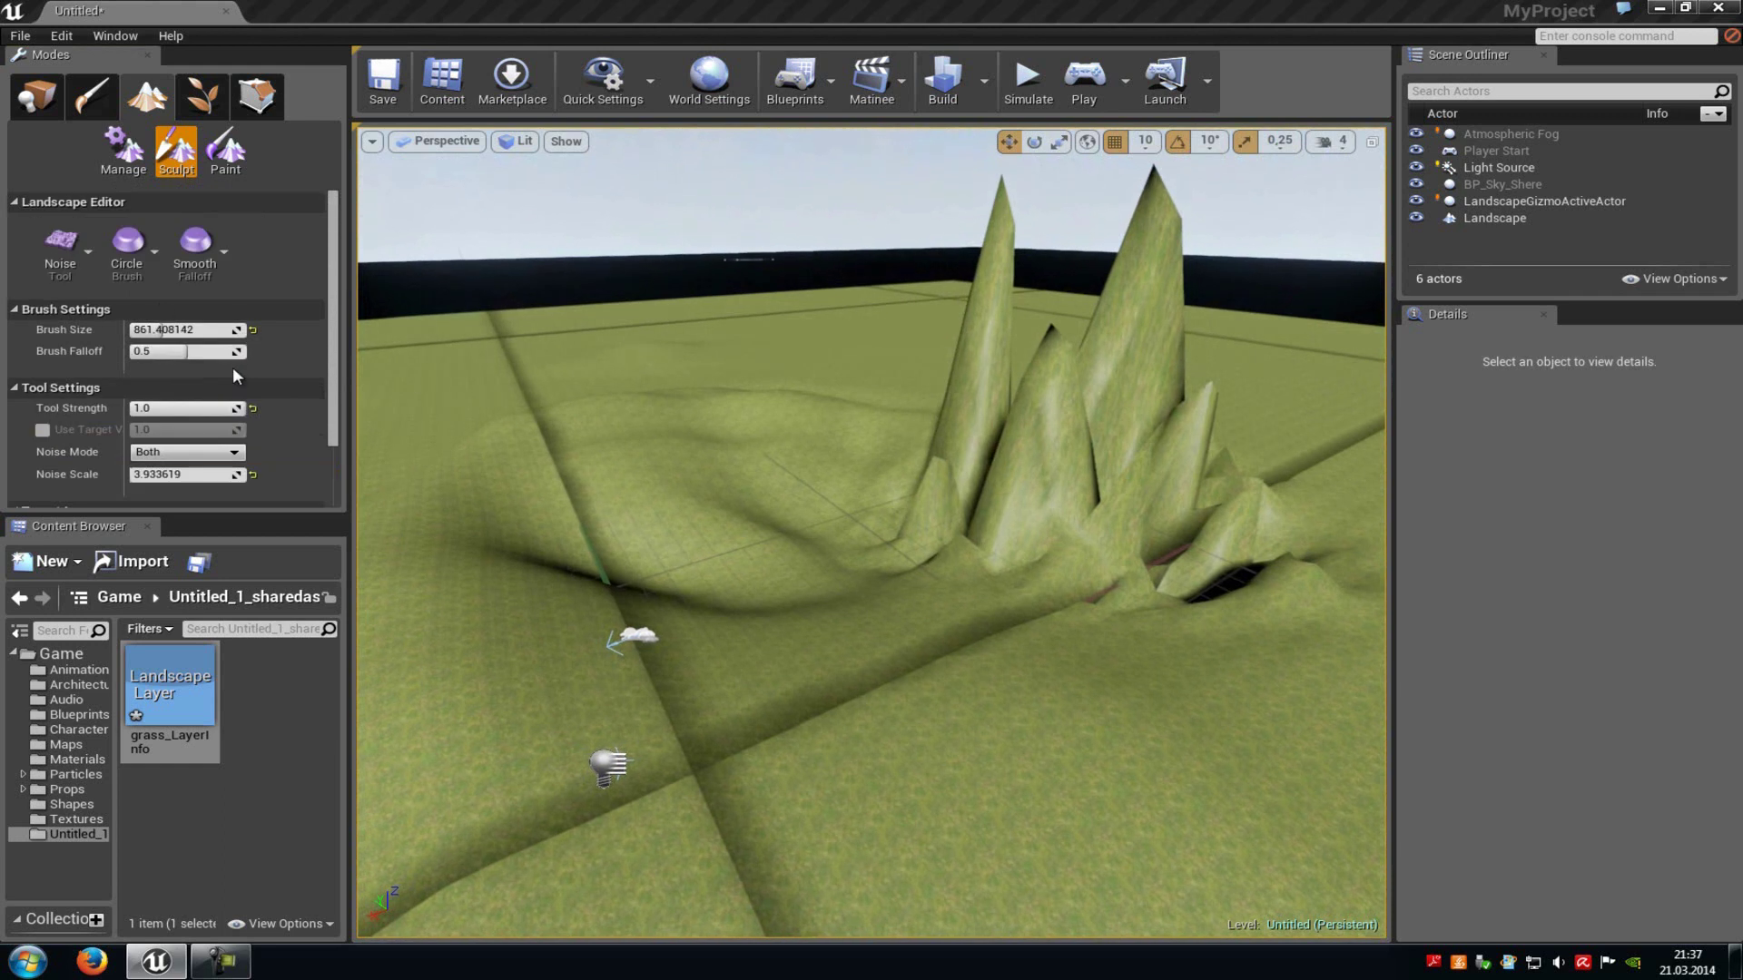
left_click(69, 247)
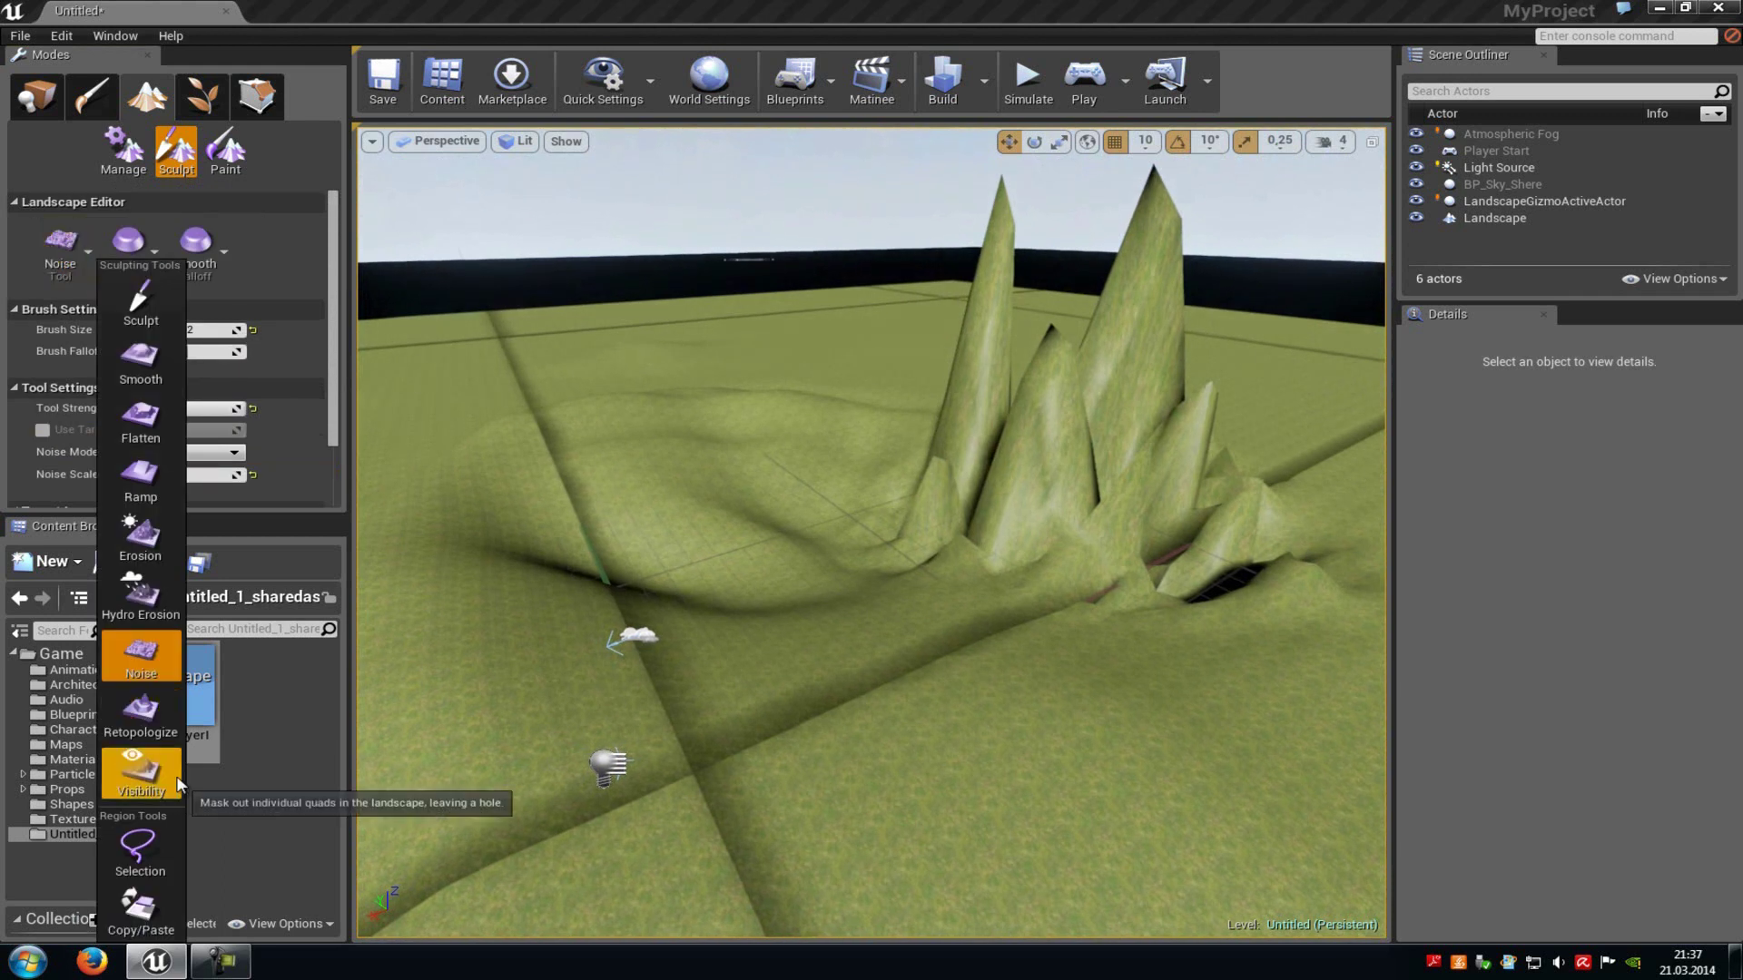
left_click(145, 720)
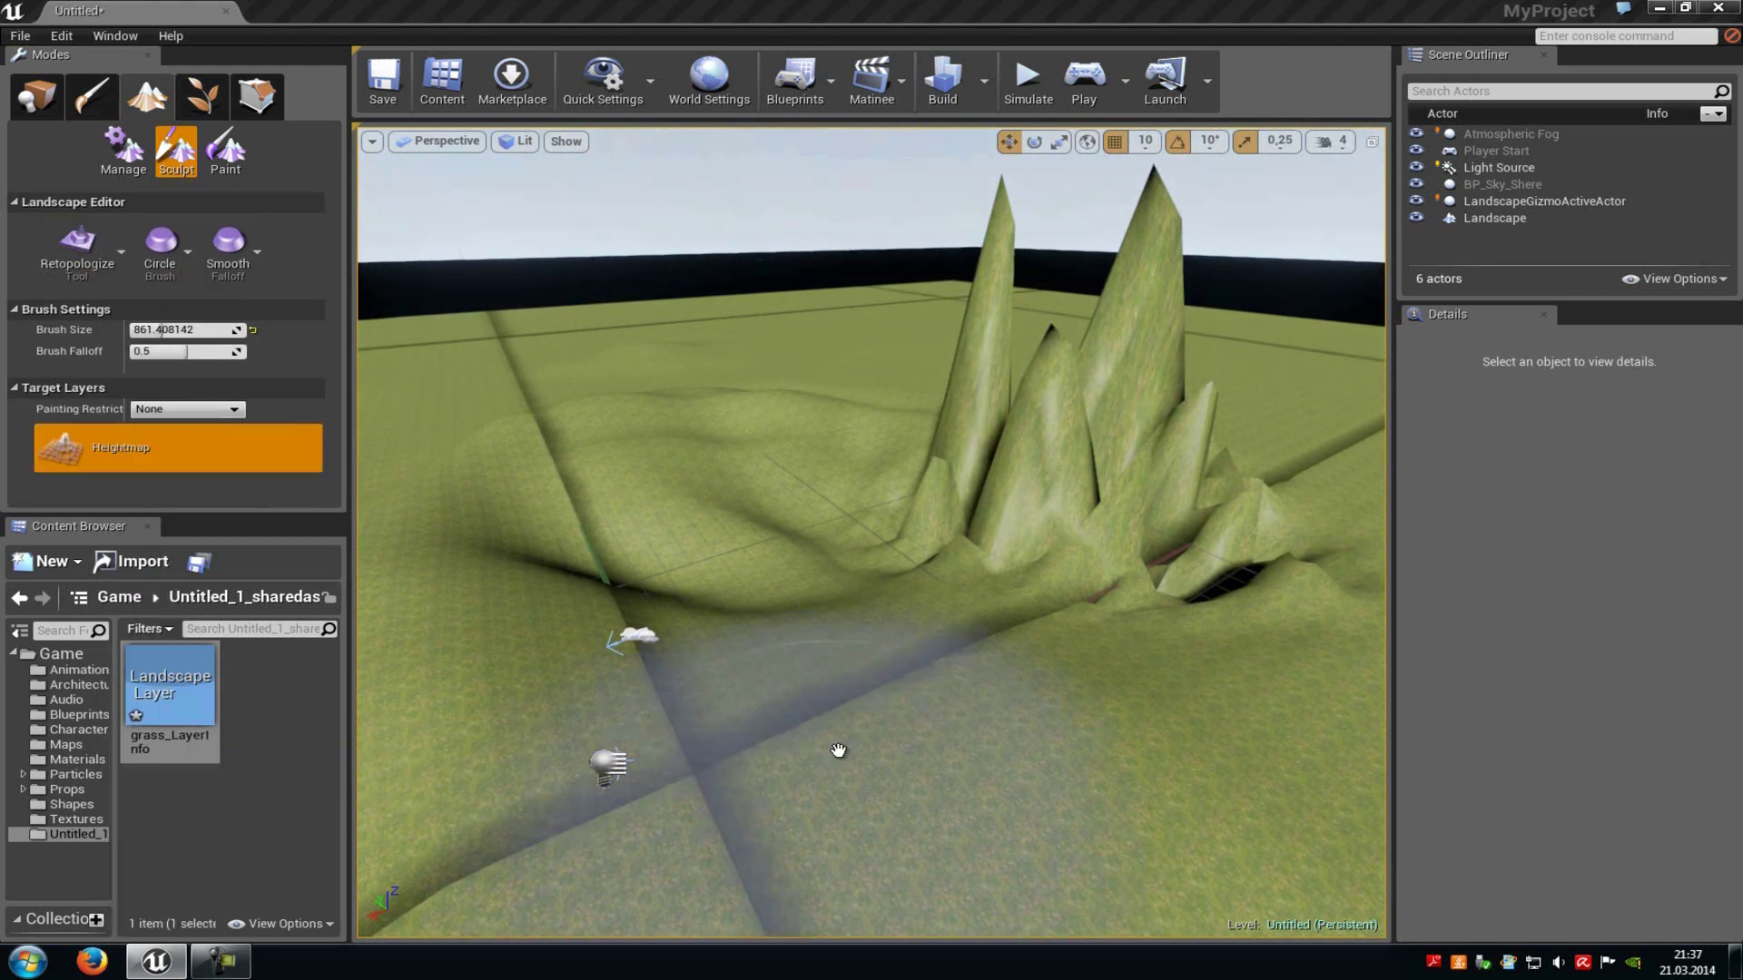
scroll(911, 664, "up", 8)
mouse_move(912, 665)
right_mouse_down()
mouse_move(872, 591)
mouse_move(724, 569)
mouse_move(872, 592)
mouse_move(706, 727)
right_mouse_up()
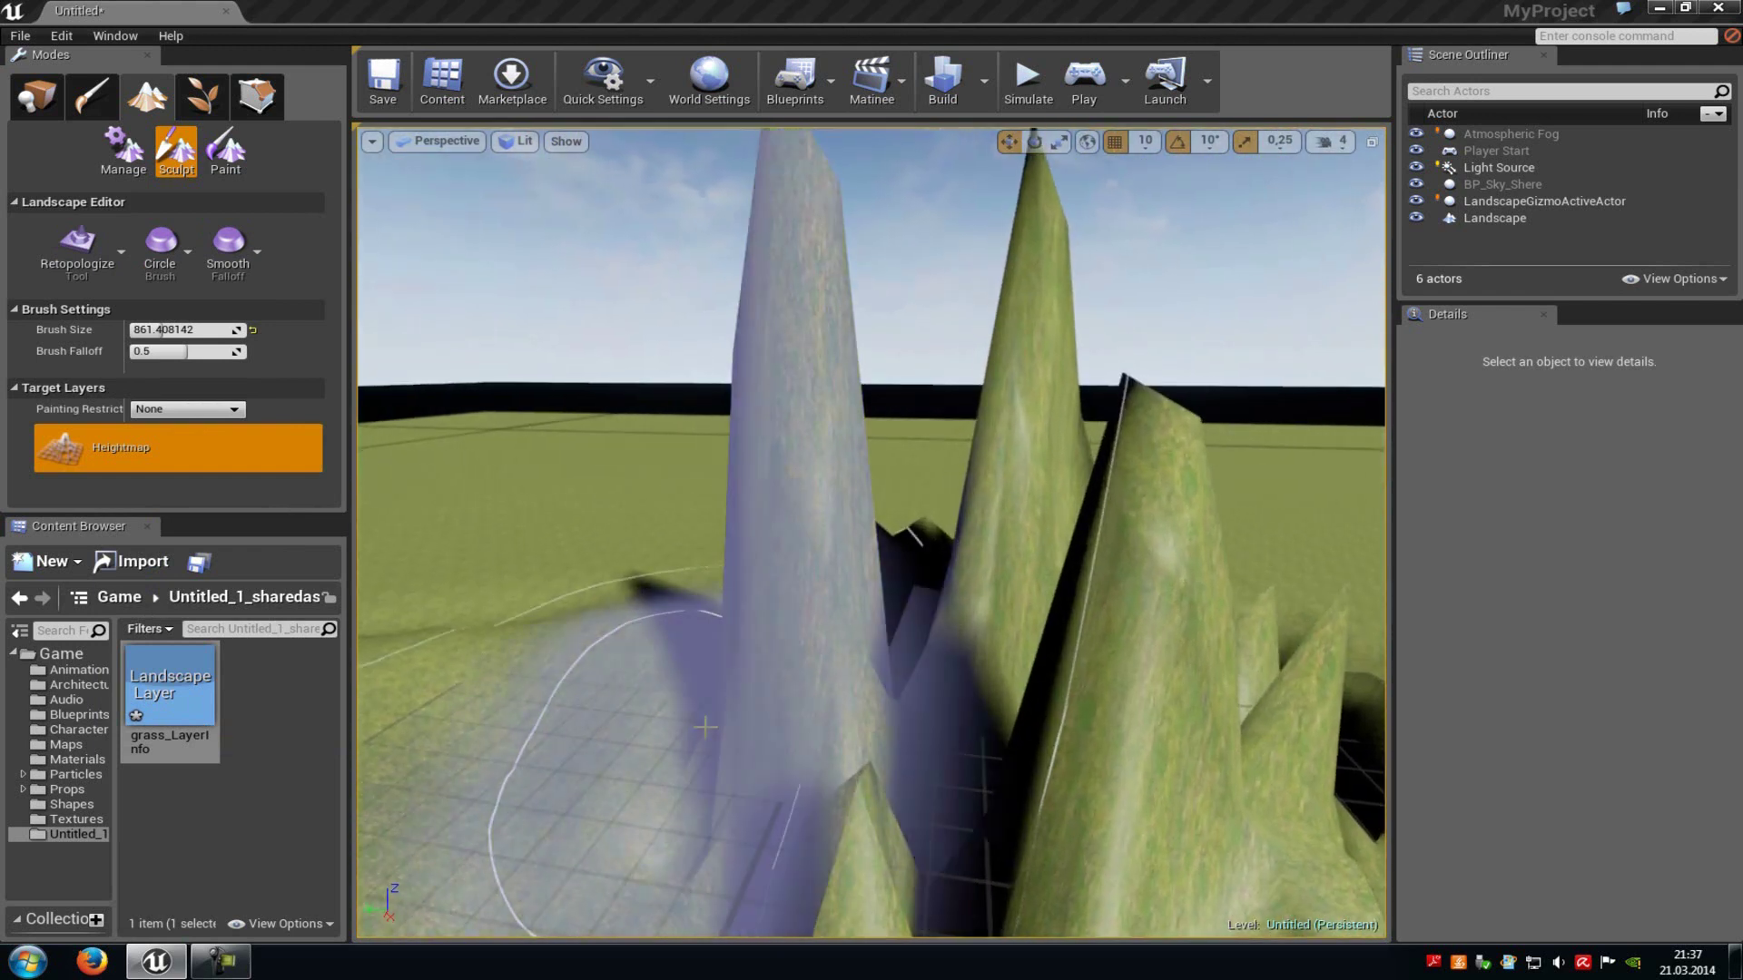
left_click_drag(704, 727, 704, 727)
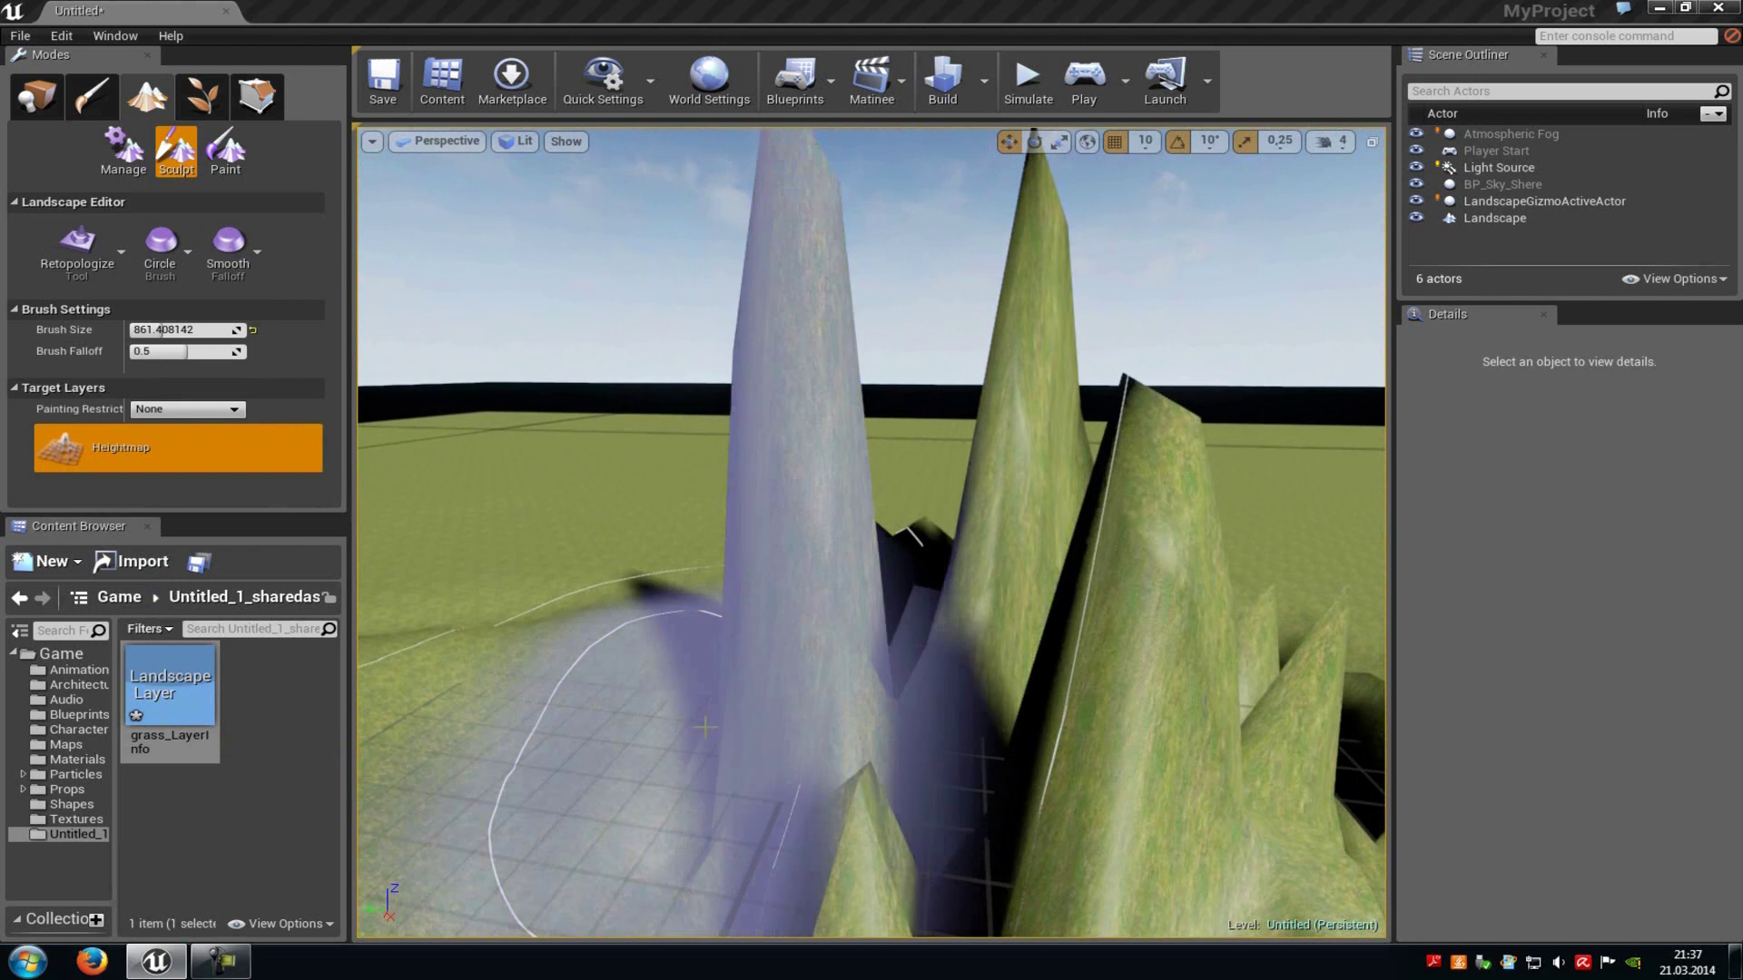